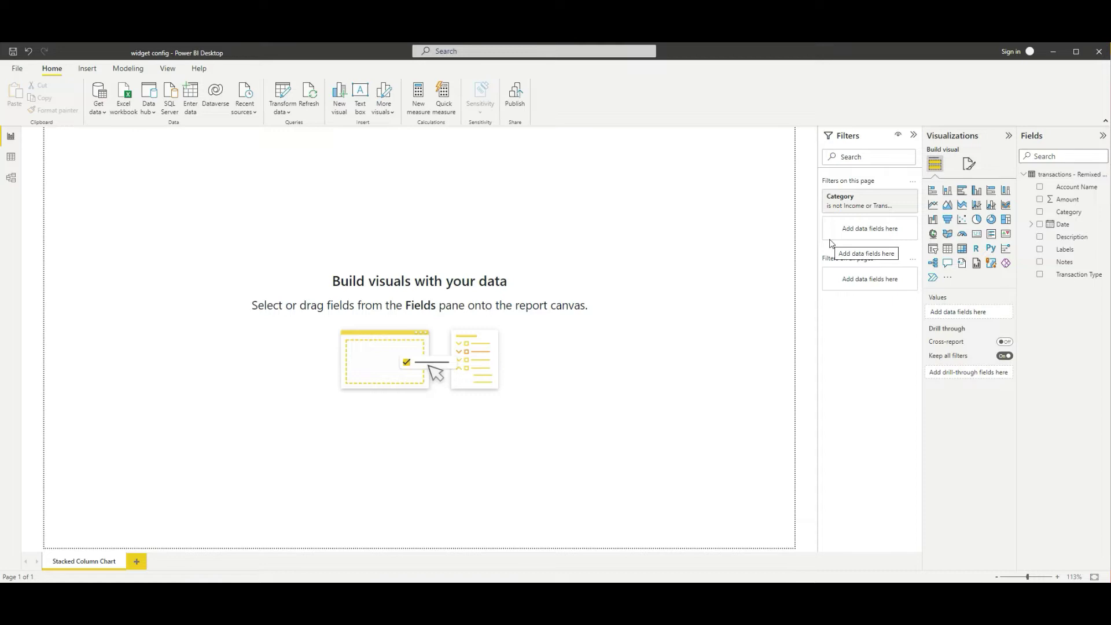
# Insert a stacked column chart of Amount by Date and enlarge it across most of the canvas
pyautogui.click(951, 195)
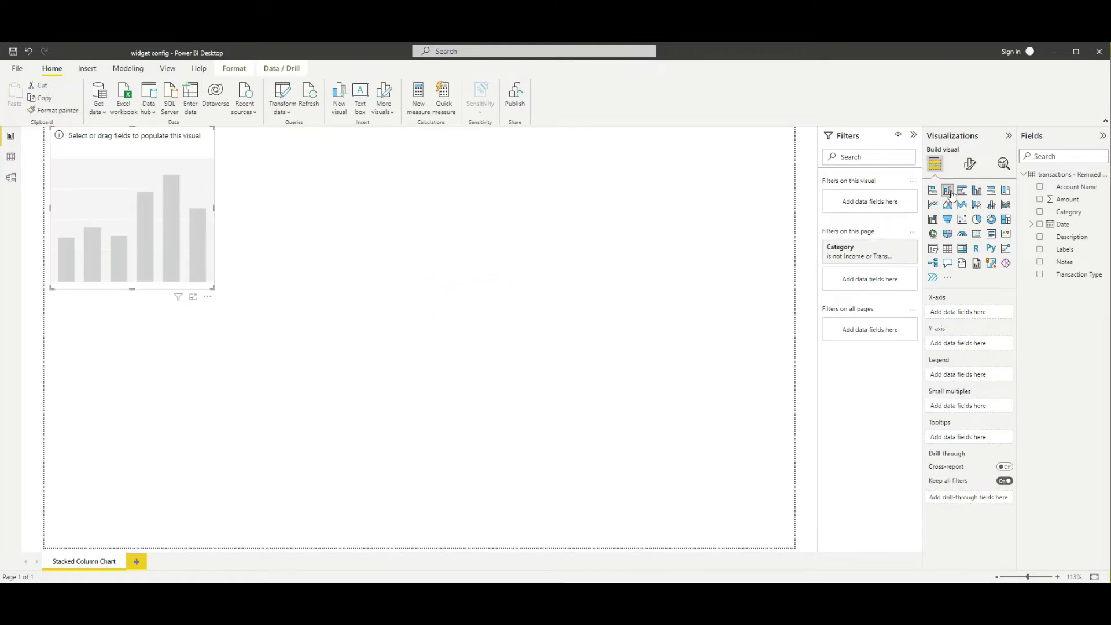
pyautogui.click(1040, 199)
pyautogui.click(1040, 225)
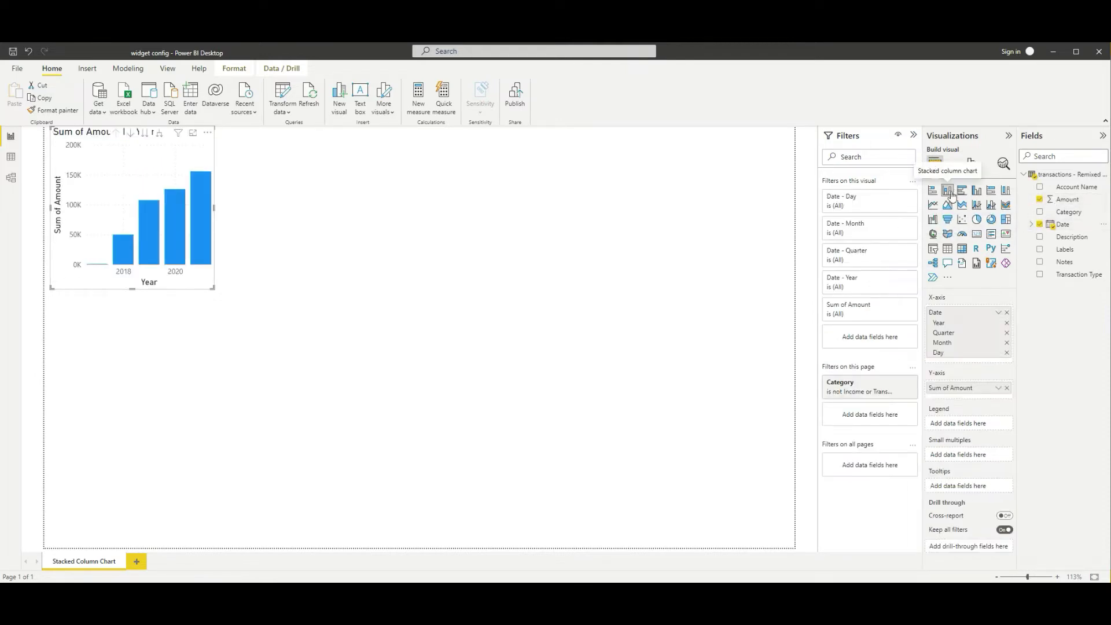
pyautogui.moveTo(212, 288); pyautogui.dragTo(559, 405)
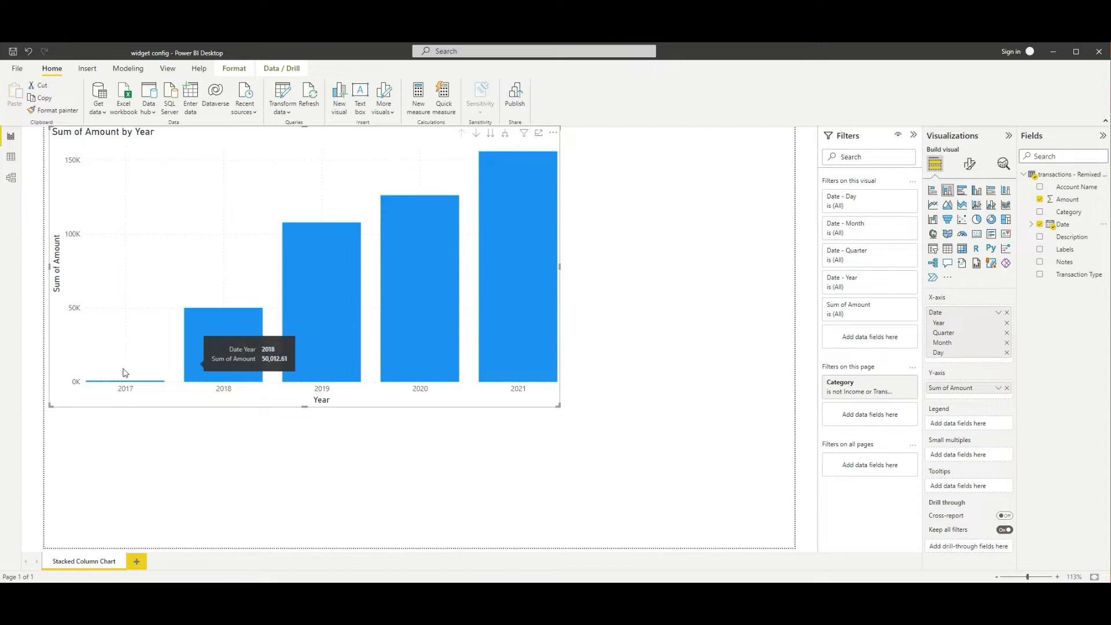
pyautogui.moveTo(546, 284)
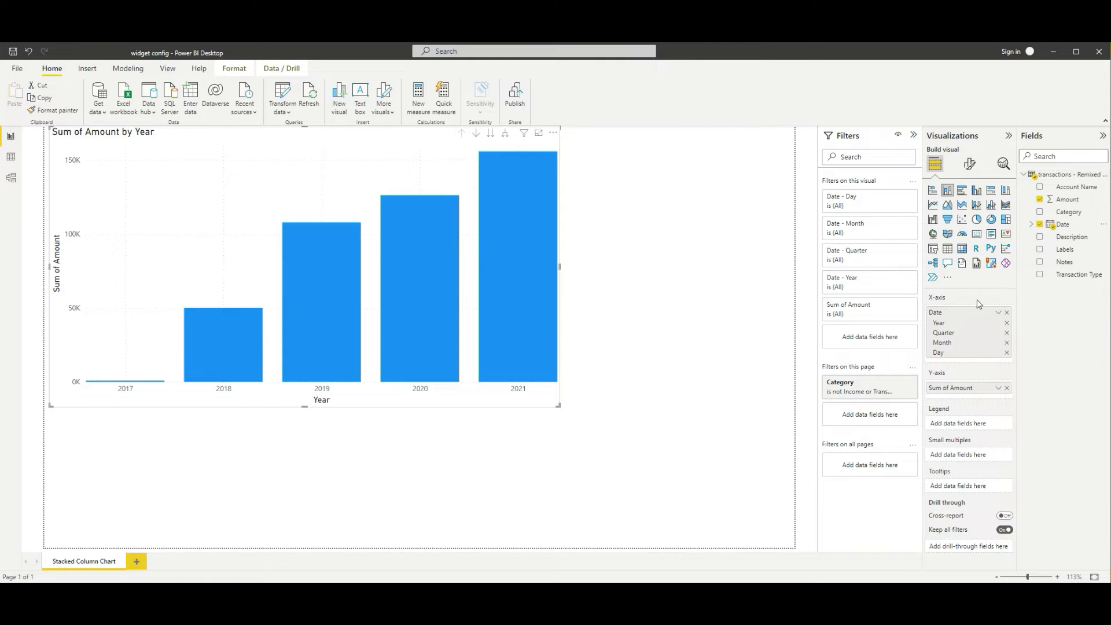
# Remove Year, Quarter and Day from the X-axis date hierarchy so the chart plots Amount by Month
pyautogui.click(1007, 323)
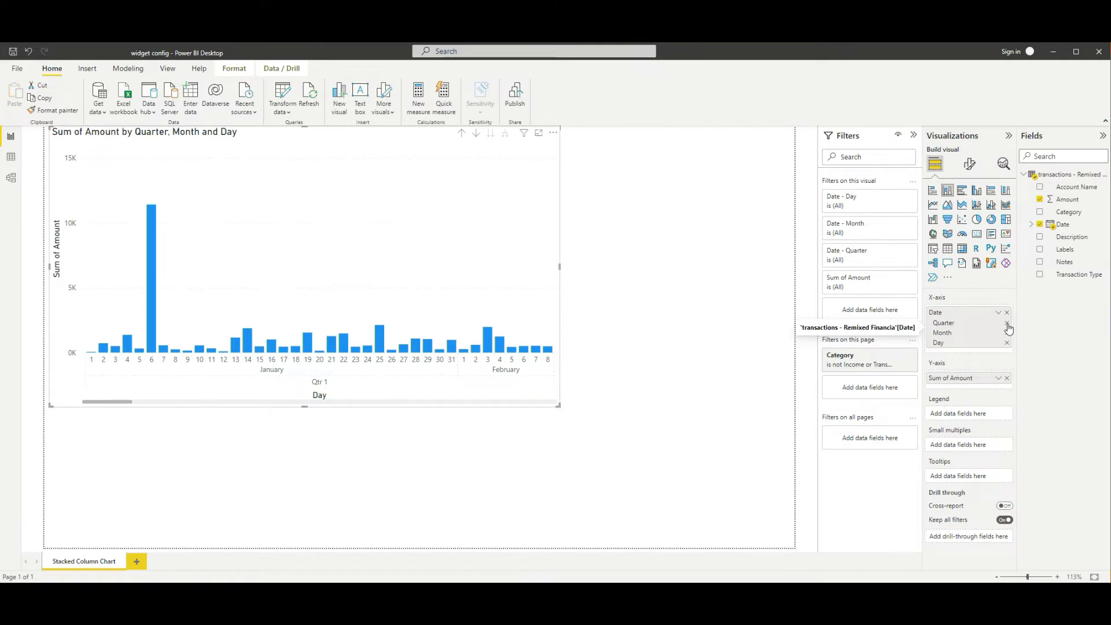
pyautogui.click(1007, 323)
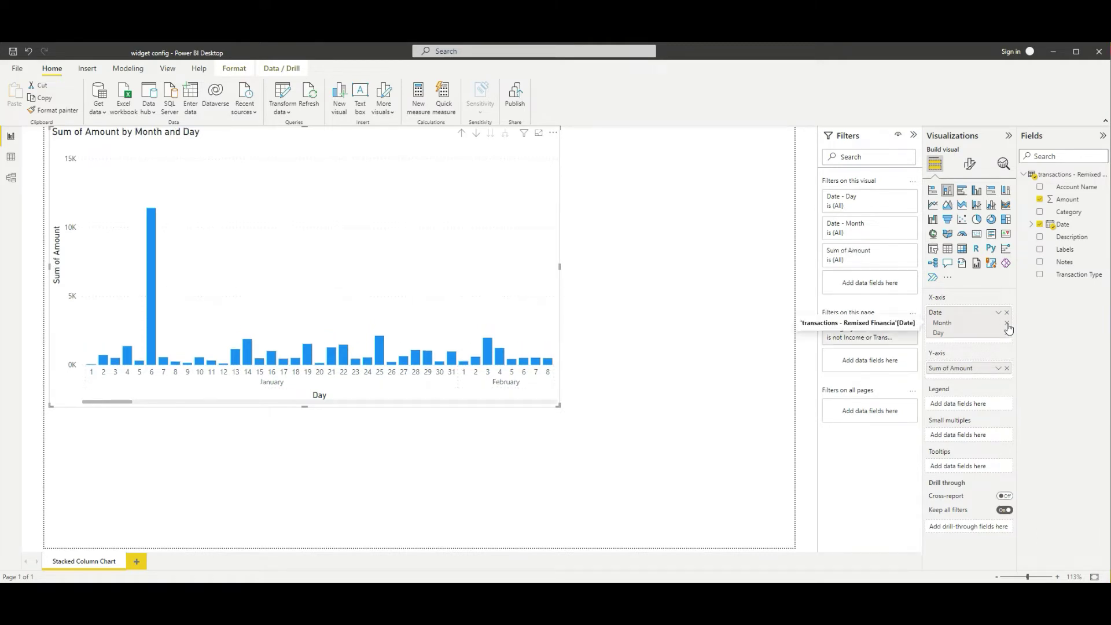
pyautogui.click(1008, 332)
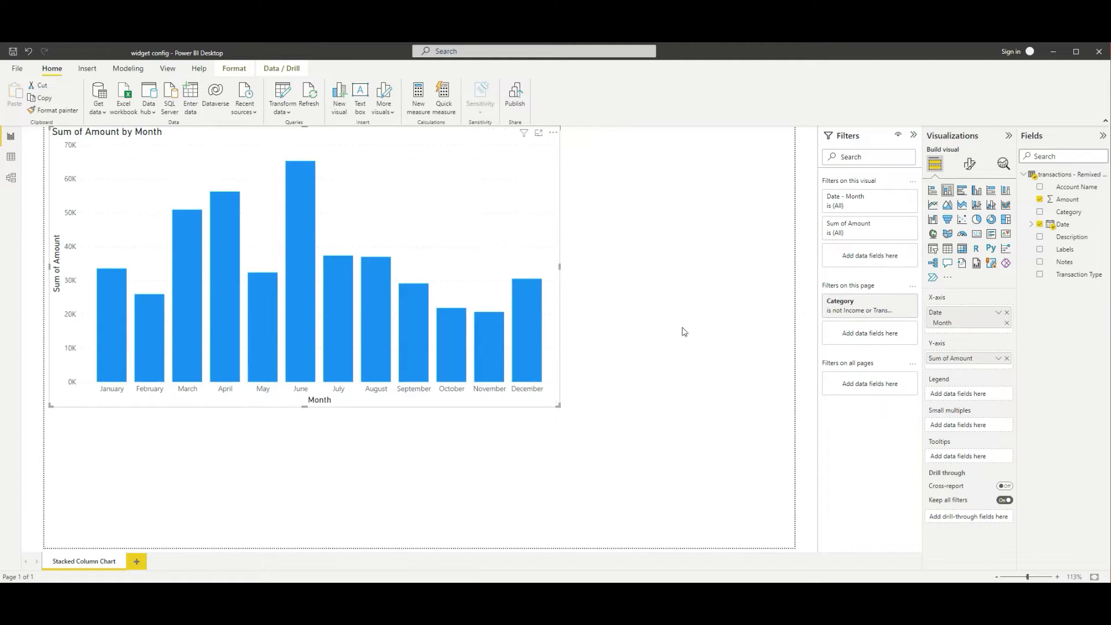
# Restore the full date hierarchy on the X-axis and remove Quarter, Month and Day from it
pyautogui.moveTo(1009, 315); pyautogui.dragTo(985, 315)
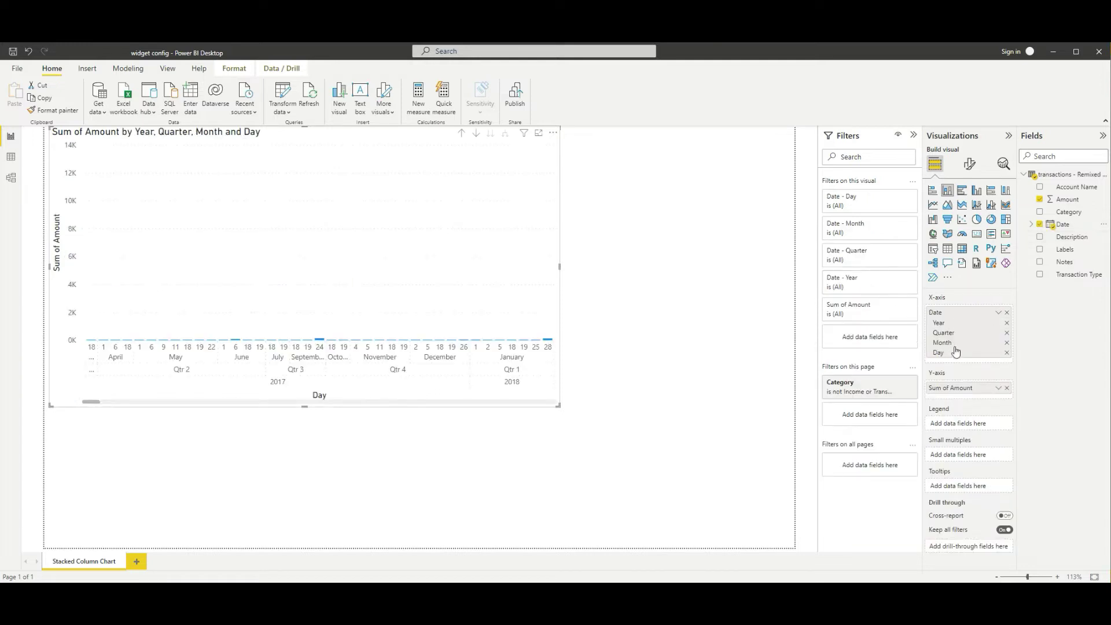
pyautogui.click(1006, 334)
pyautogui.click(1007, 333)
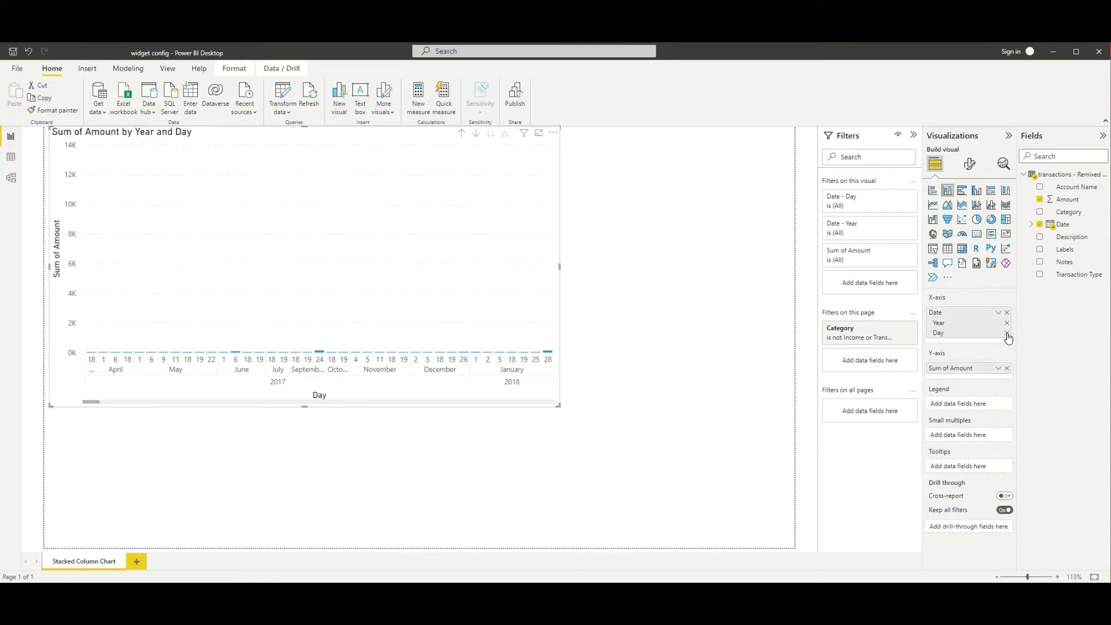
pyautogui.click(1007, 334)
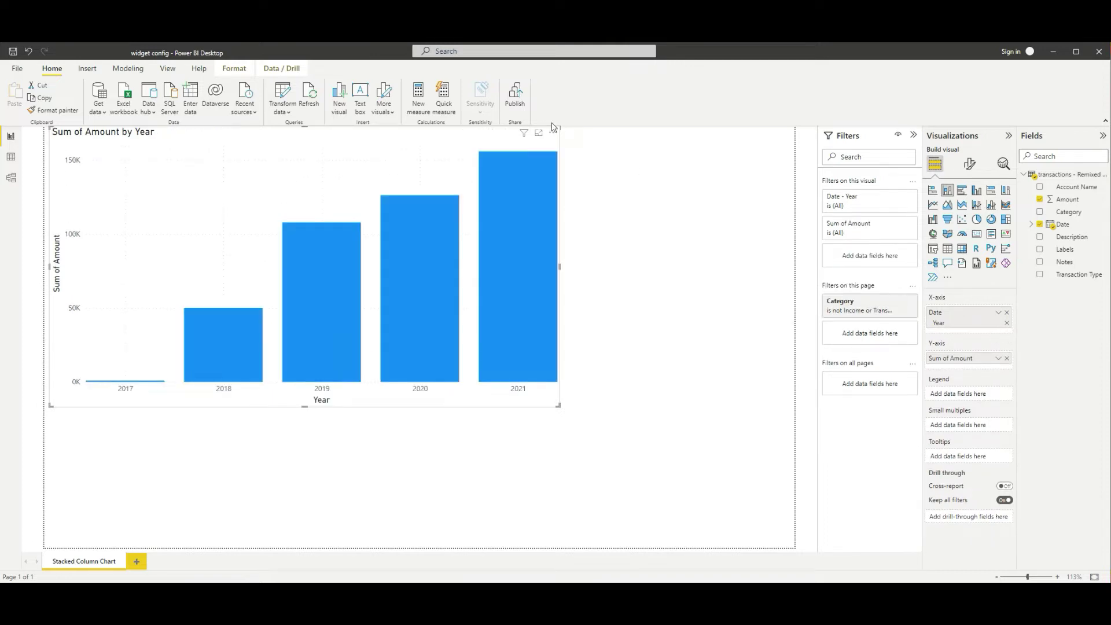
# Clear Date and Amount from the chart and add both fields again with the full date hierarchy
pyautogui.click(1008, 313)
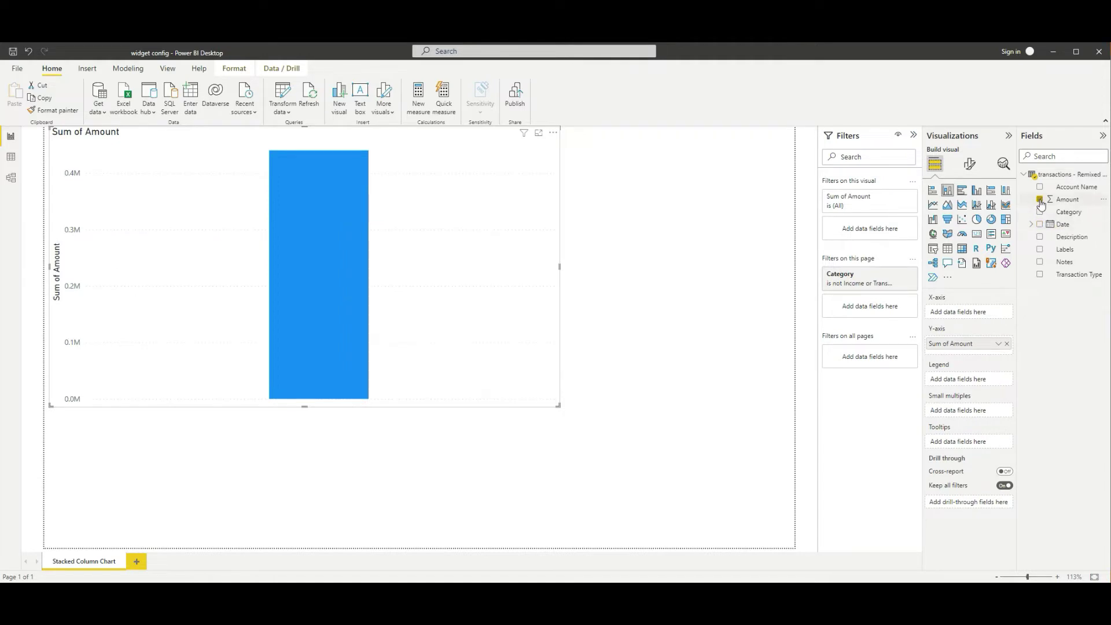
pyautogui.click(1040, 199)
pyautogui.click(1040, 223)
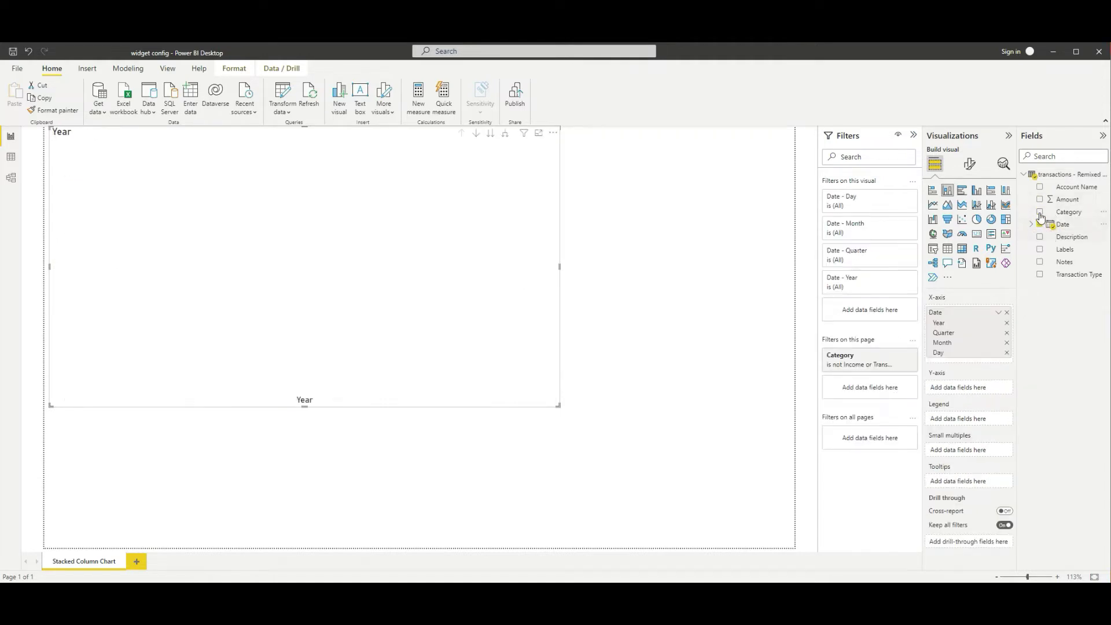
pyautogui.click(1041, 199)
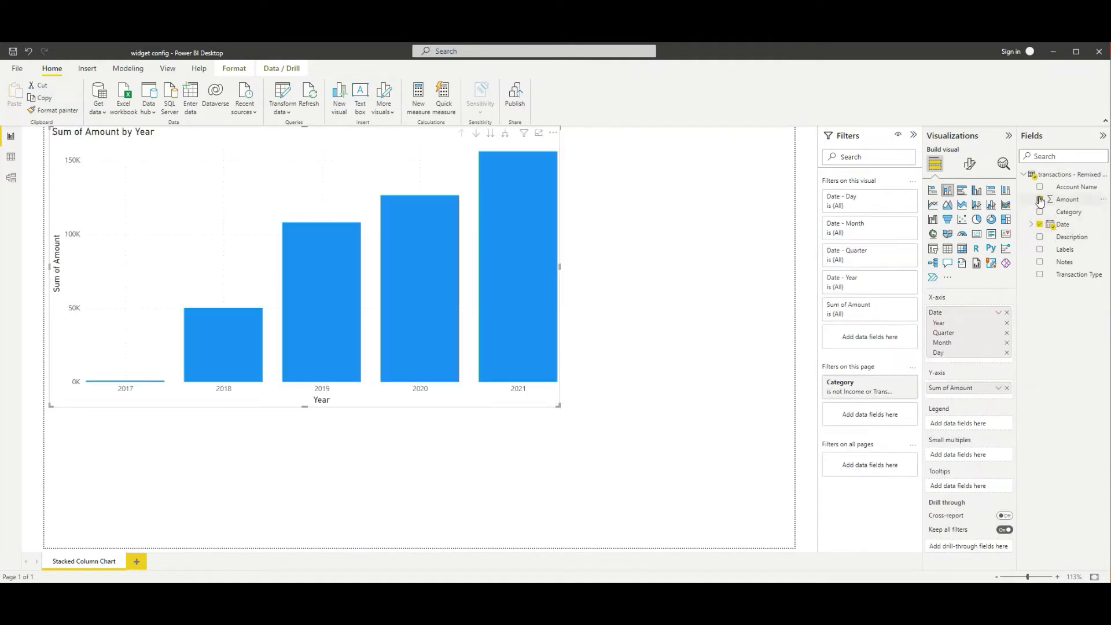
# Turn on drill-down mode and move the whole chart down the date hierarchy from Year to Day
pyautogui.click(477, 134)
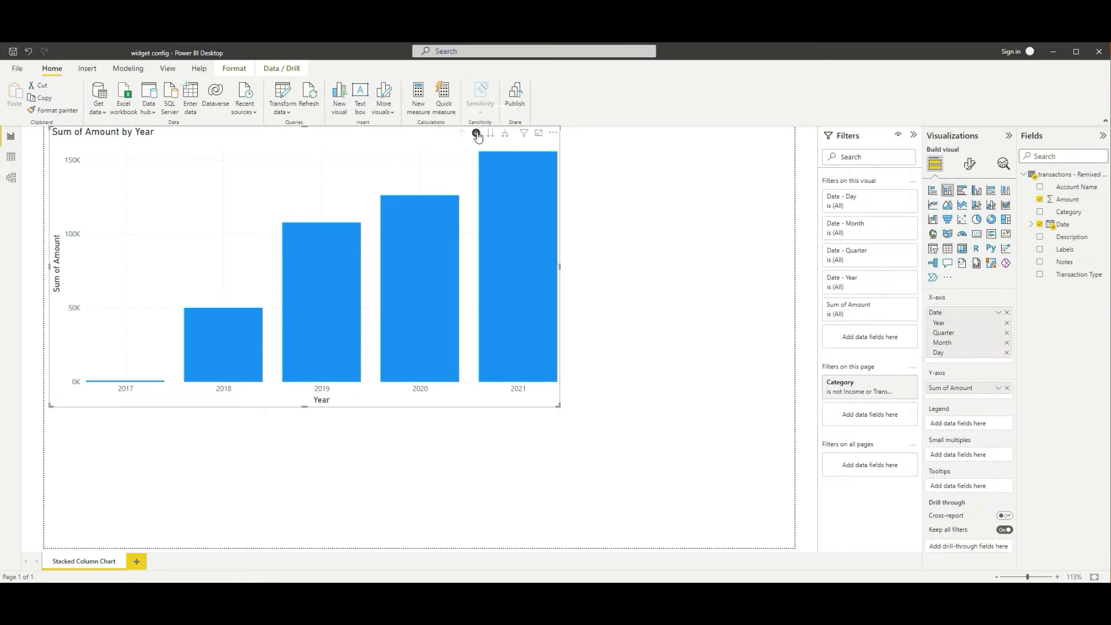
pyautogui.click(490, 134)
pyautogui.click(490, 134)
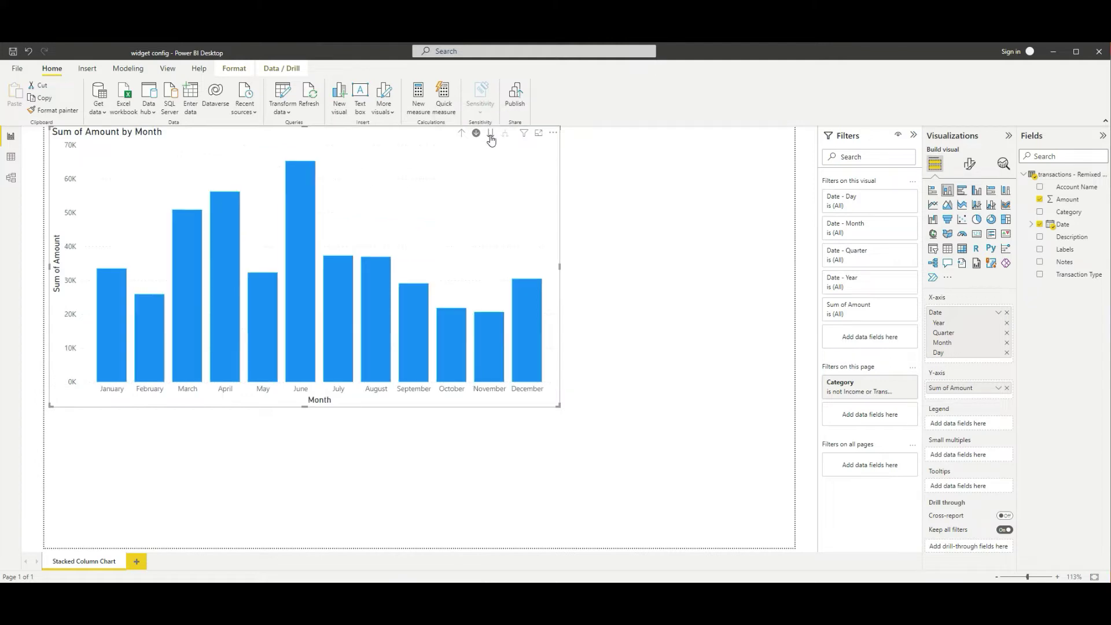
pyautogui.click(491, 139)
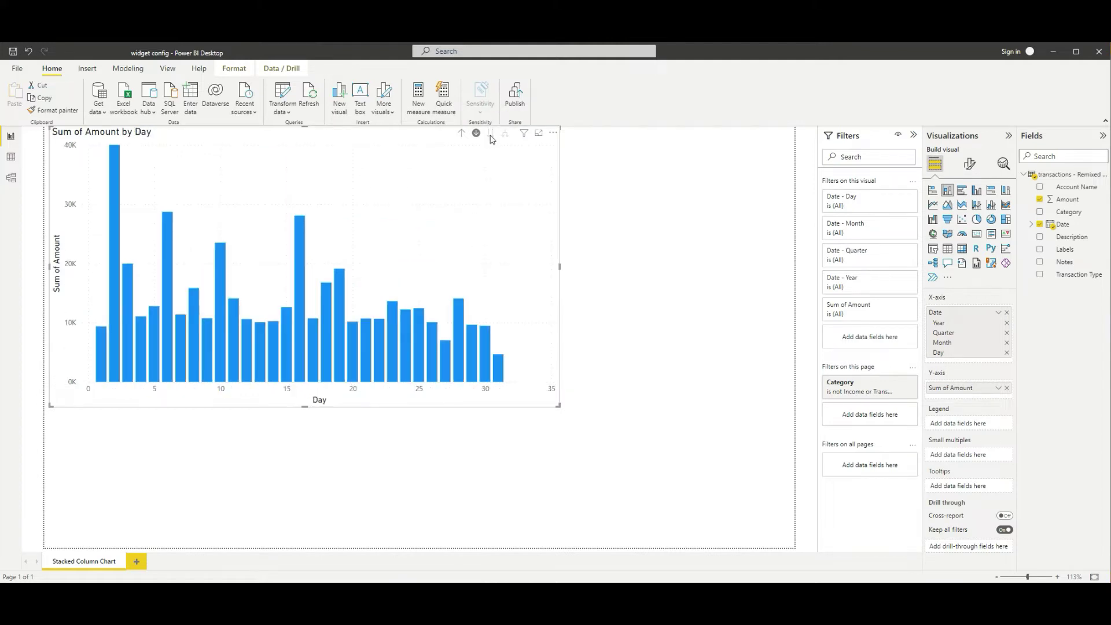
# Drill the chart back up from Day to the Year level
pyautogui.click(462, 135)
pyautogui.click(462, 135)
pyautogui.click(461, 136)
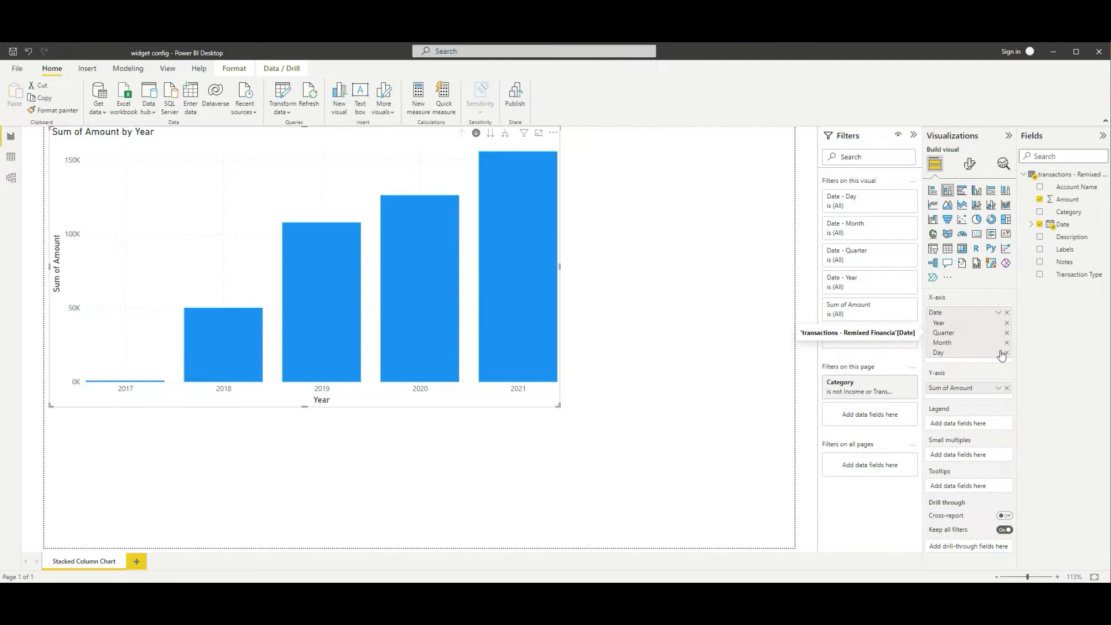
# Change the Y-axis aggregation of Amount to Average, and after that to Count
pyautogui.click(999, 389)
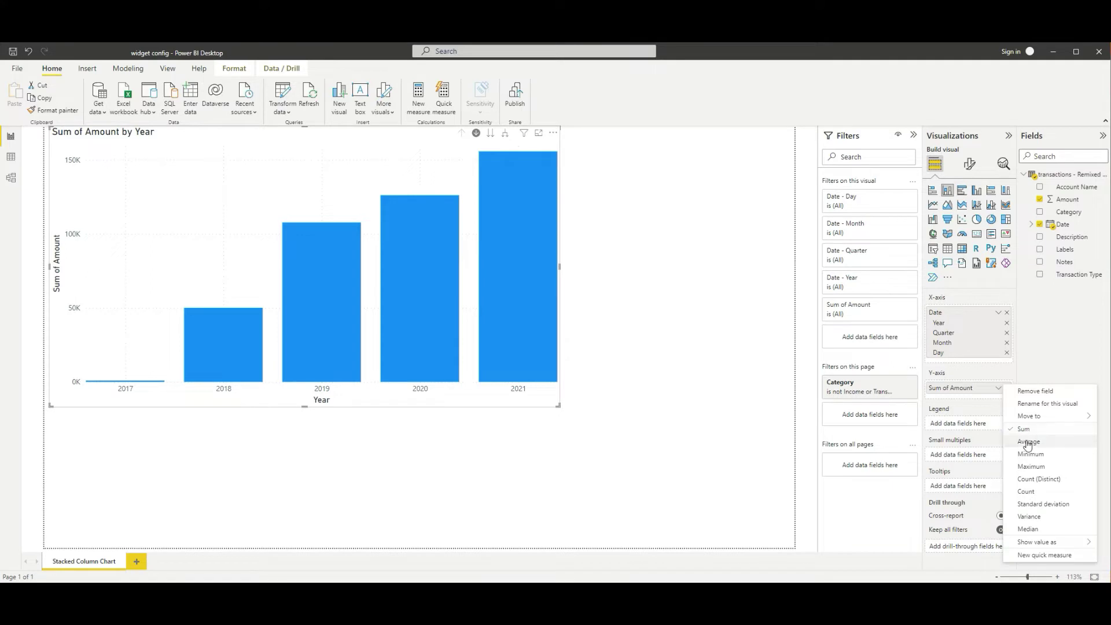
pyautogui.click(1029, 441)
pyautogui.click(1000, 389)
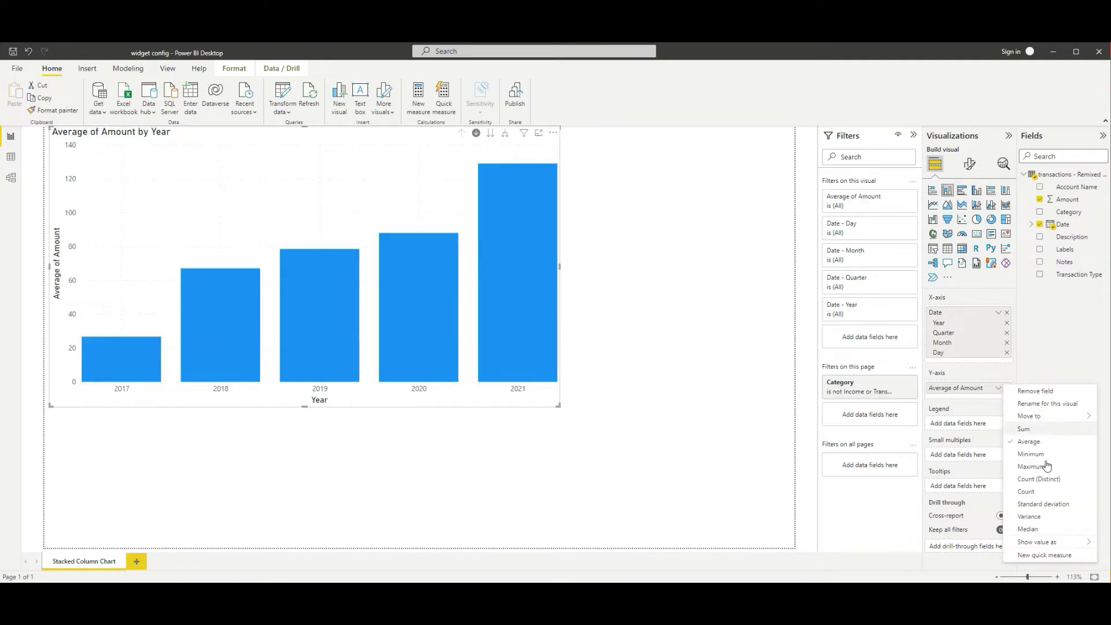
pyautogui.click(1037, 493)
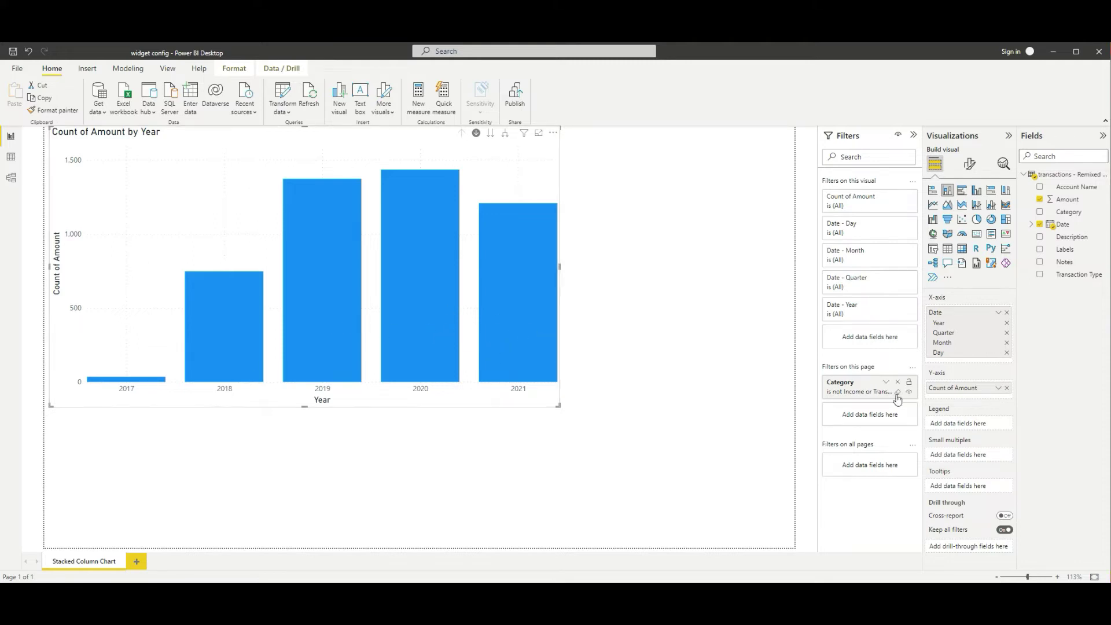
# Set the Y-axis aggregation of Amount back to Sum
pyautogui.click(999, 388)
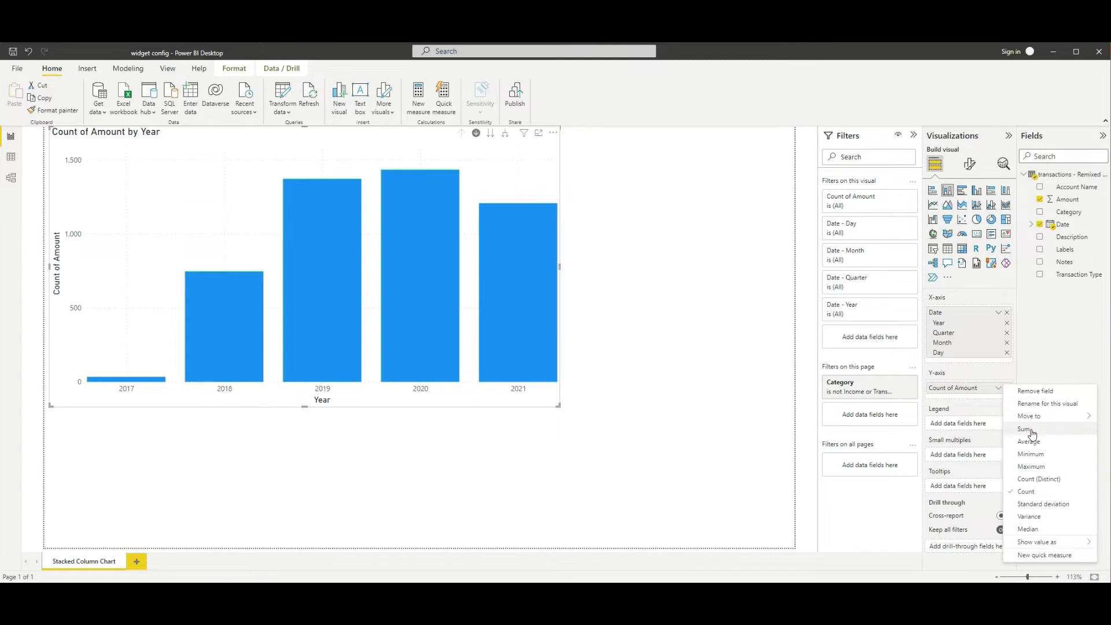
pyautogui.click(1024, 429)
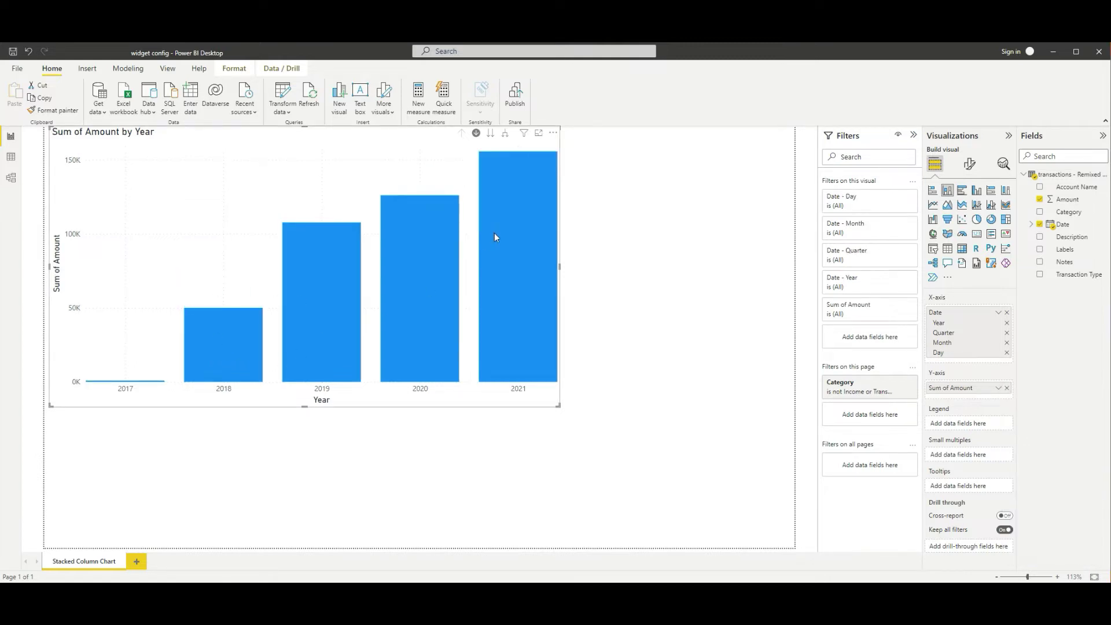
pyautogui.moveTo(490, 278)
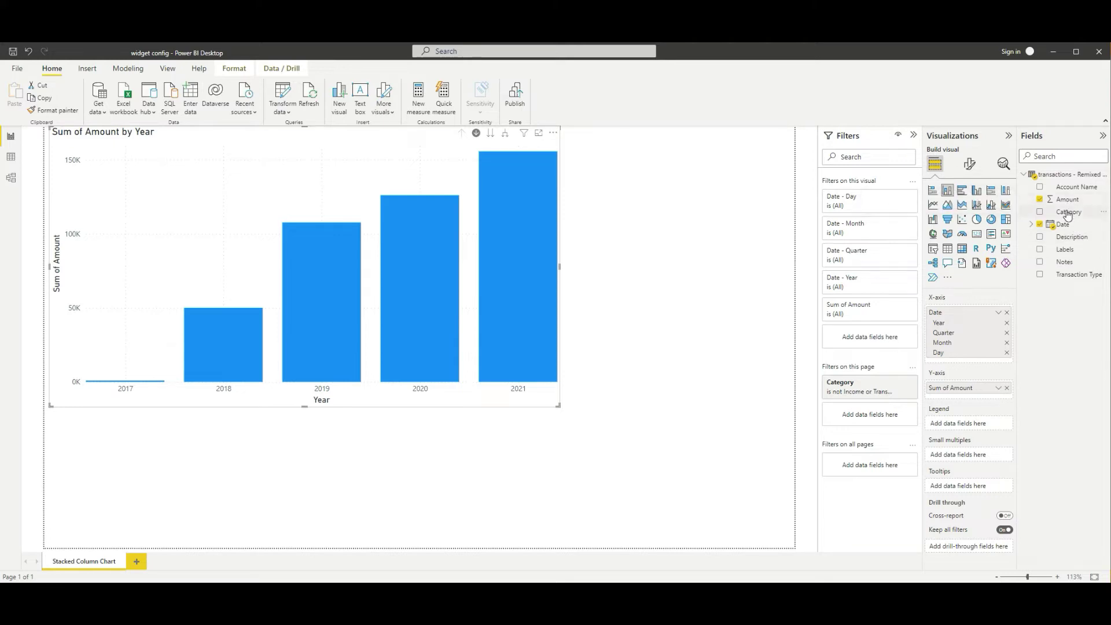
# Try Date as the chart's legend using its plain Date option, and remove it from the legend again
pyautogui.moveTo(1064, 228); pyautogui.dragTo(976, 430)
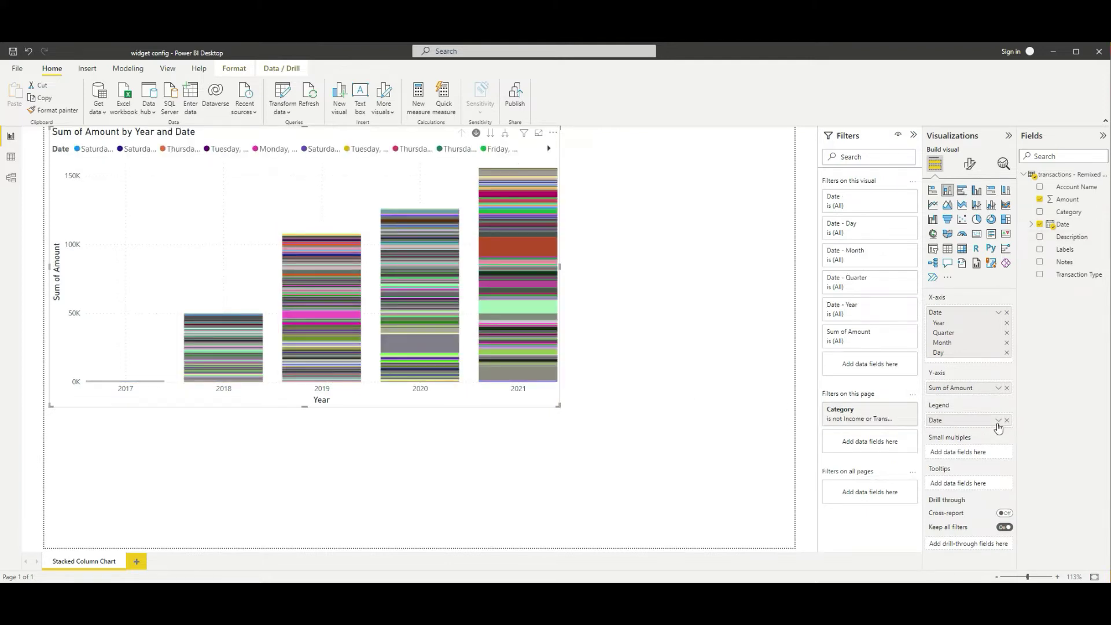
pyautogui.click(998, 423)
pyautogui.click(999, 423)
pyautogui.click(1000, 423)
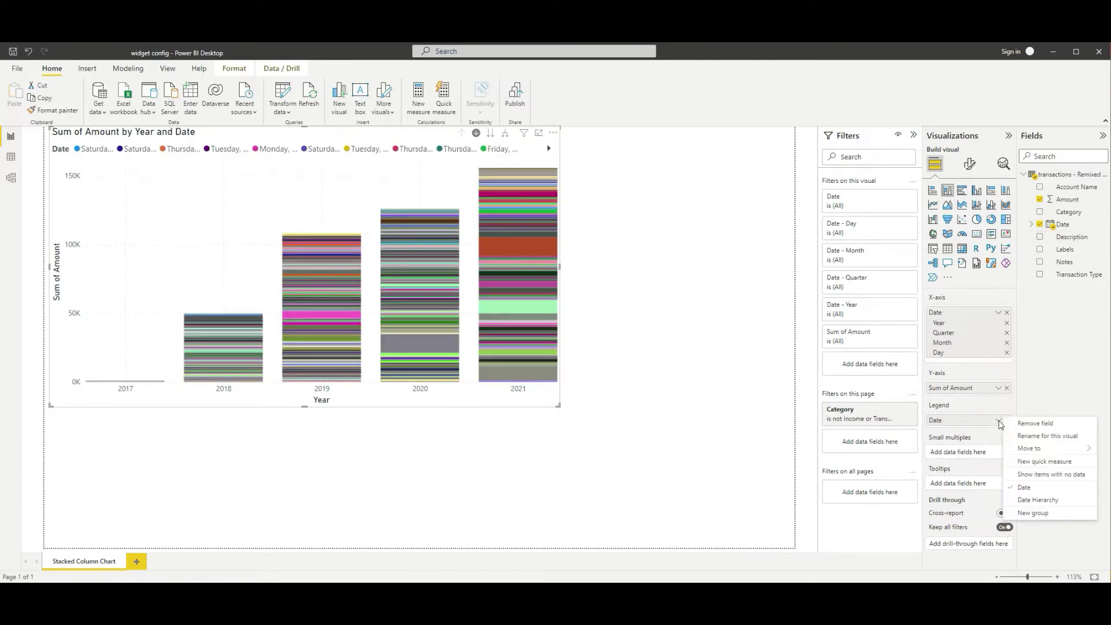
pyautogui.click(1035, 491)
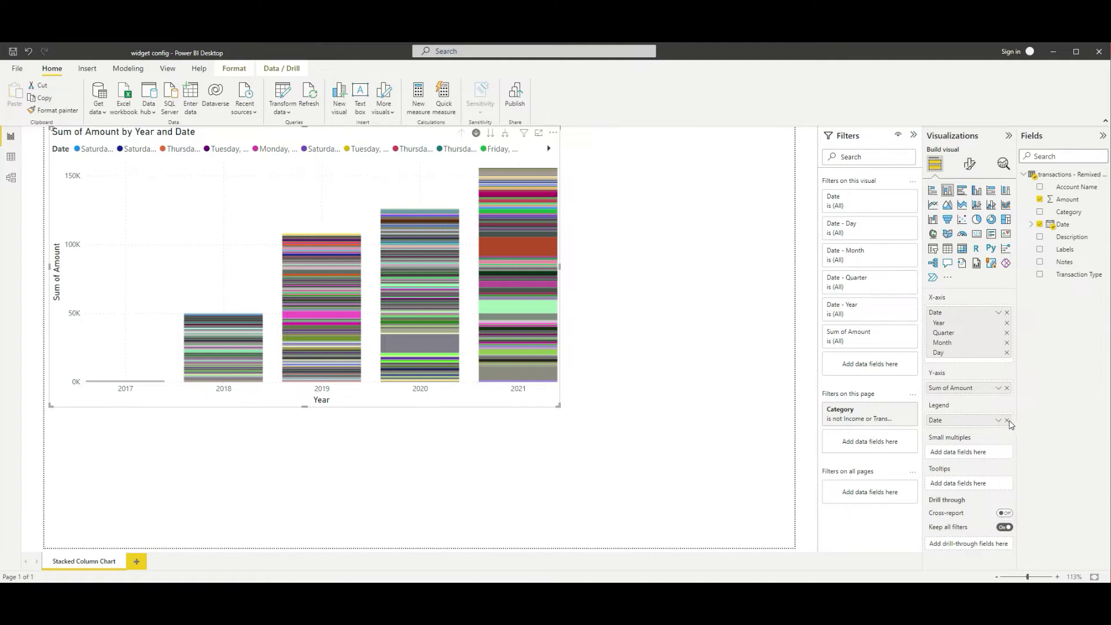
pyautogui.click(1007, 421)
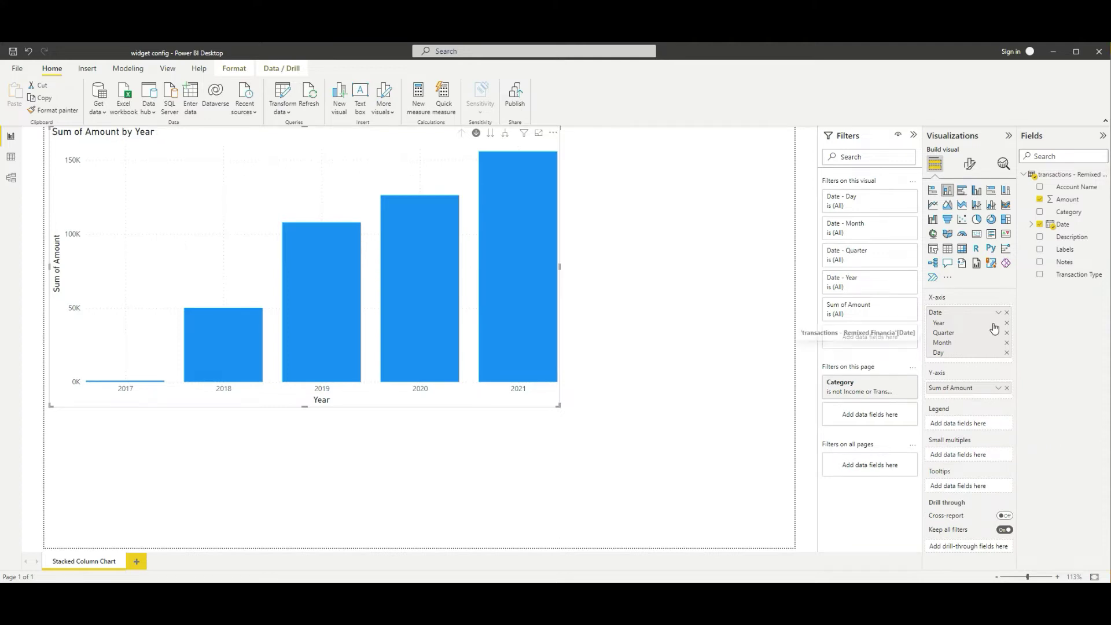
# Expand the Date field's hierarchy and add its Year level to the chart's legend
pyautogui.click(1032, 224)
pyautogui.click(1040, 237)
pyautogui.moveTo(1078, 249); pyautogui.dragTo(981, 425)
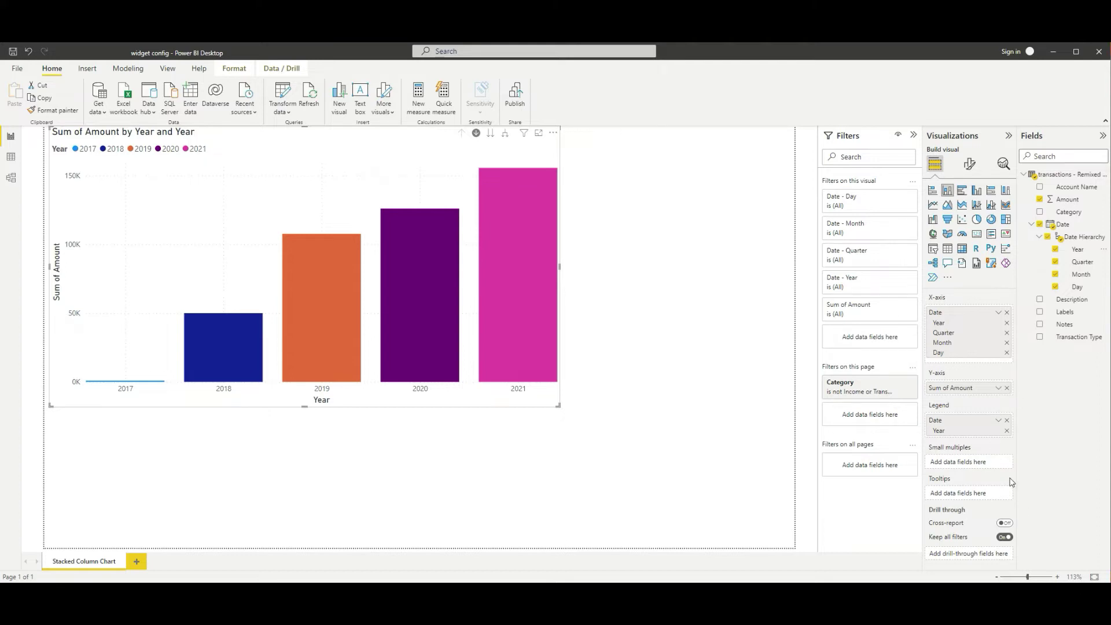
pyautogui.moveTo(526, 292)
# Try Month as small multiples, move the field to the tooltips, and examine the tooltips of the 2021 and 2019 columns
pyautogui.moveTo(1081, 276); pyautogui.dragTo(983, 463)
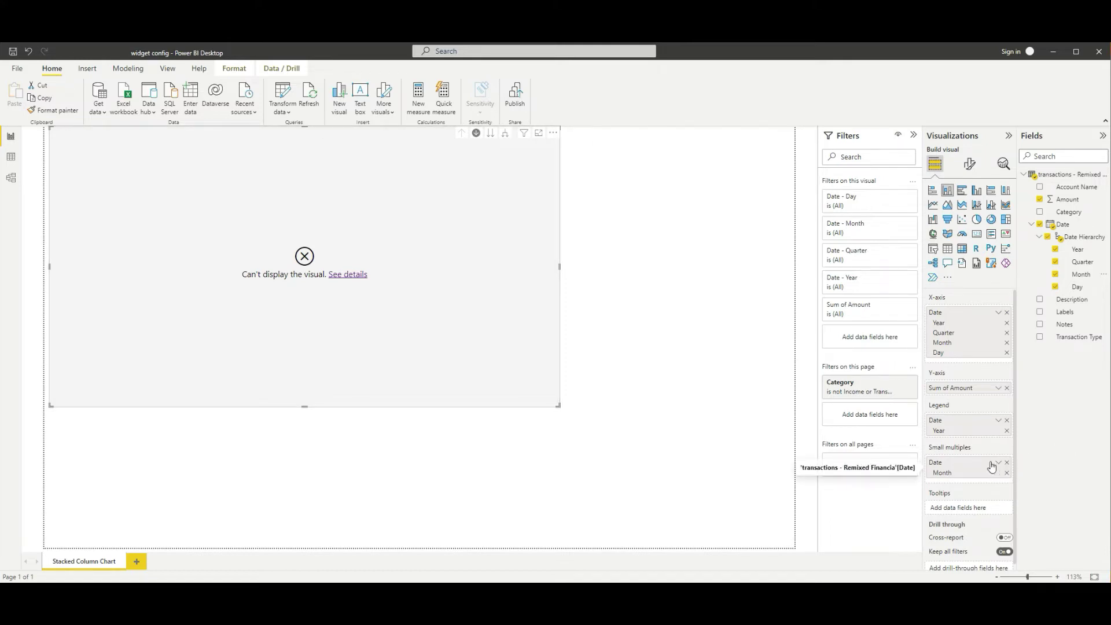
pyautogui.moveTo(989, 478); pyautogui.dragTo(988, 510)
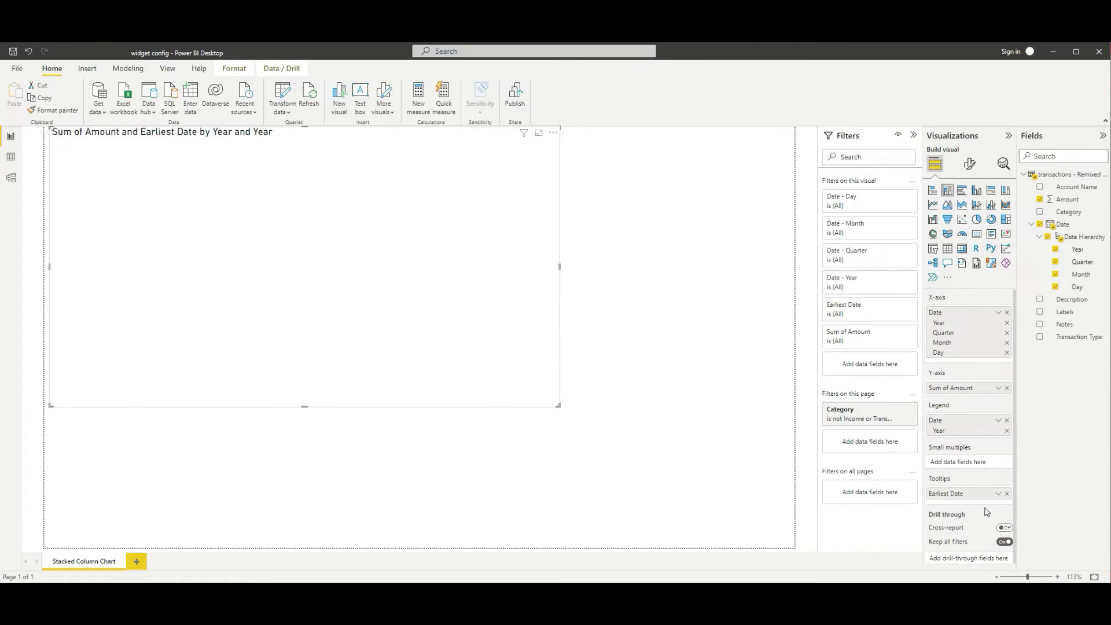
pyautogui.moveTo(535, 265)
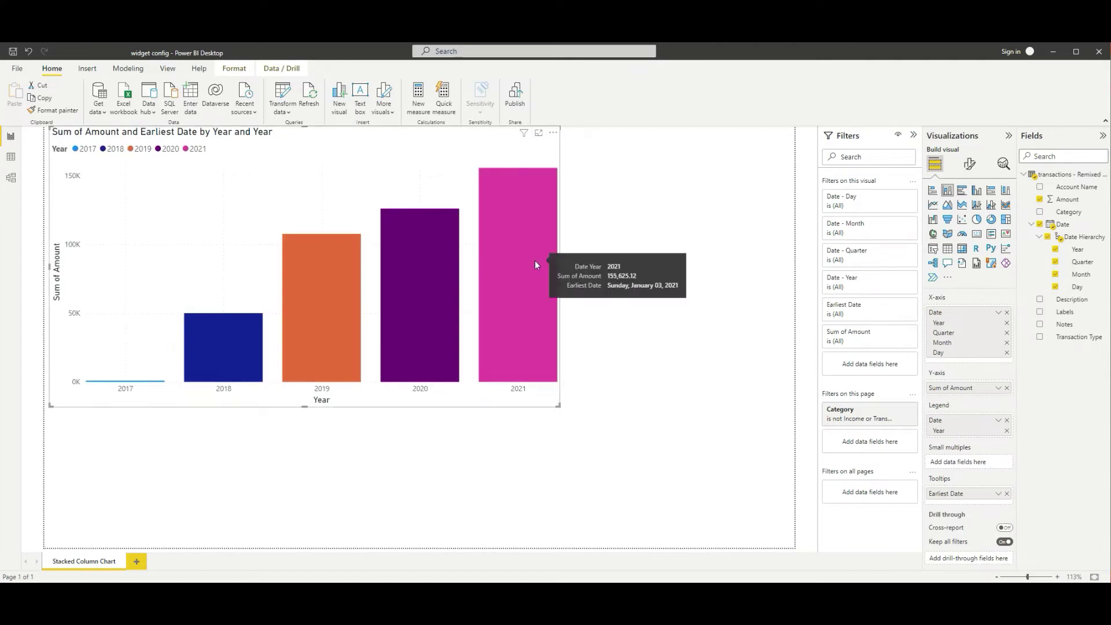
pyautogui.moveTo(351, 301)
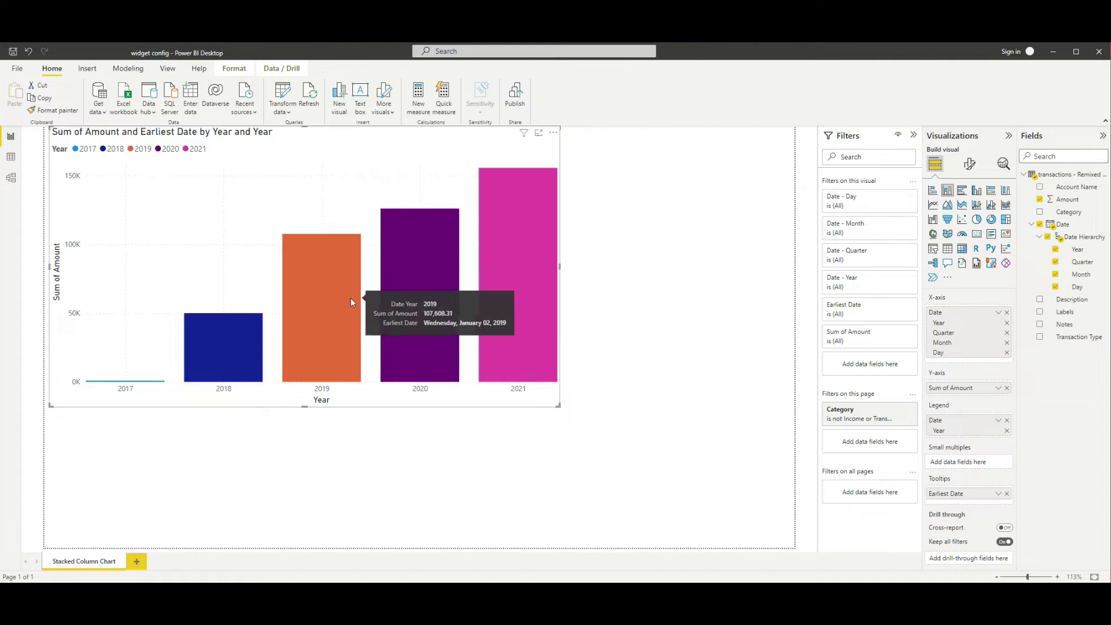
# Replace the Earliest Date tooltip field with Month from the date hierarchy and check the 2021 column's tooltip
pyautogui.click(998, 494)
pyautogui.click(999, 497)
pyautogui.click(1004, 499)
pyautogui.click(1014, 502)
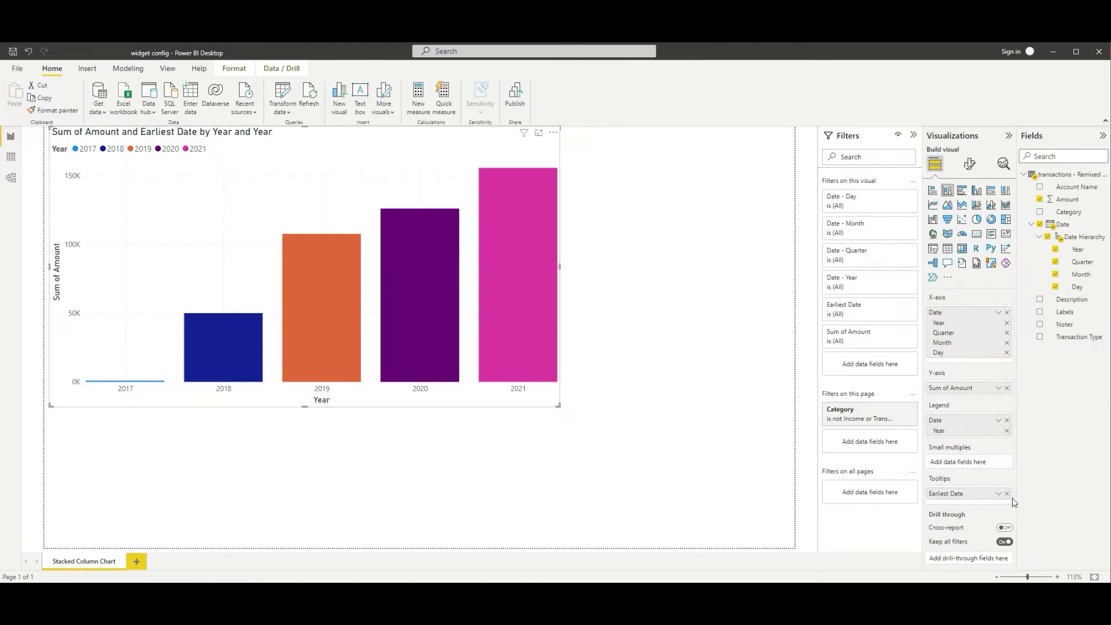
pyautogui.click(1008, 495)
pyautogui.moveTo(1080, 274); pyautogui.dragTo(998, 495)
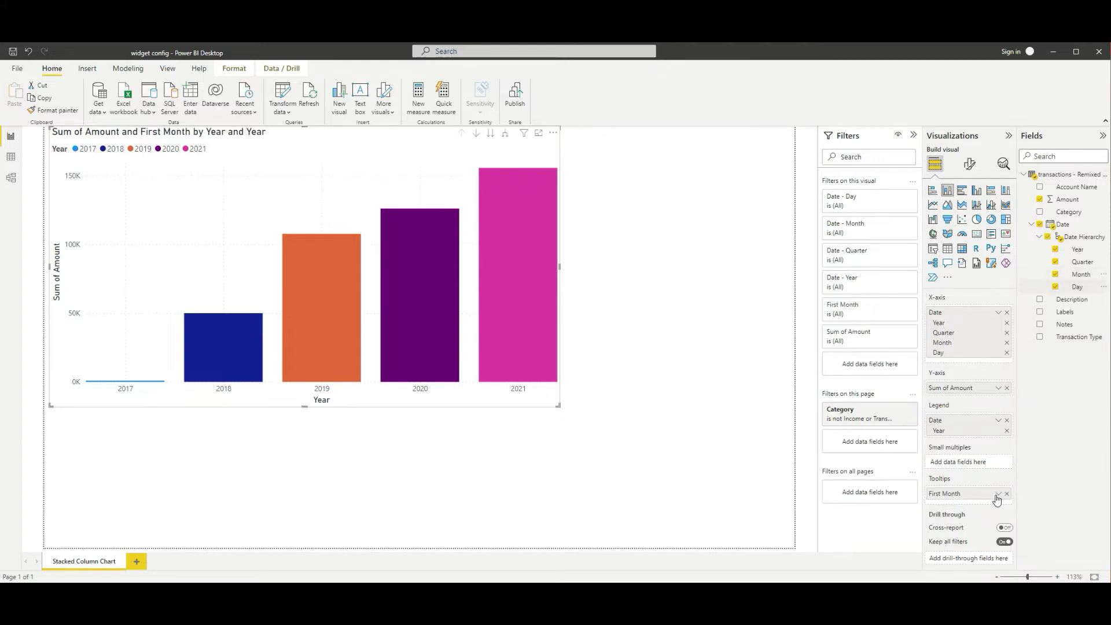
pyautogui.moveTo(532, 341)
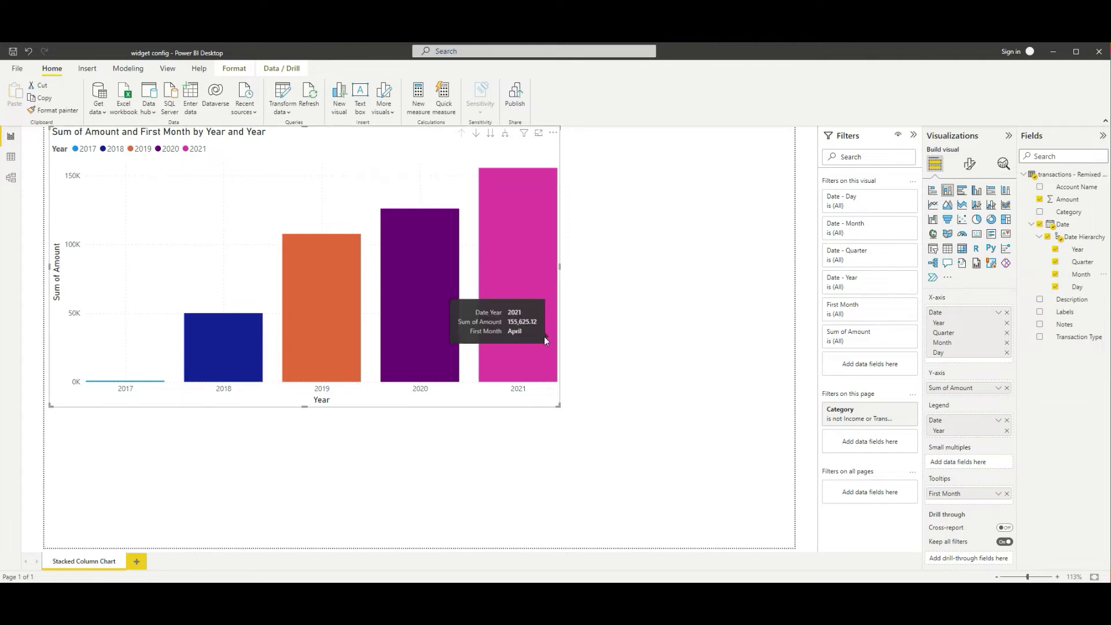
# Remove First Month from the chart's tooltips and the Date Year level from its legend
pyautogui.moveTo(231, 351)
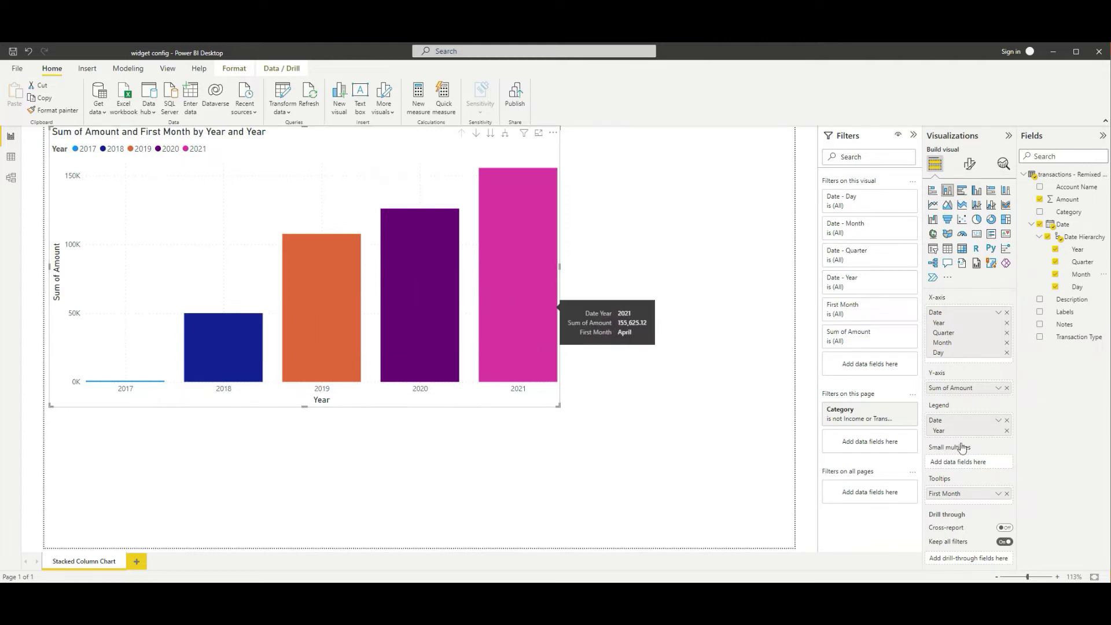
pyautogui.click(1007, 495)
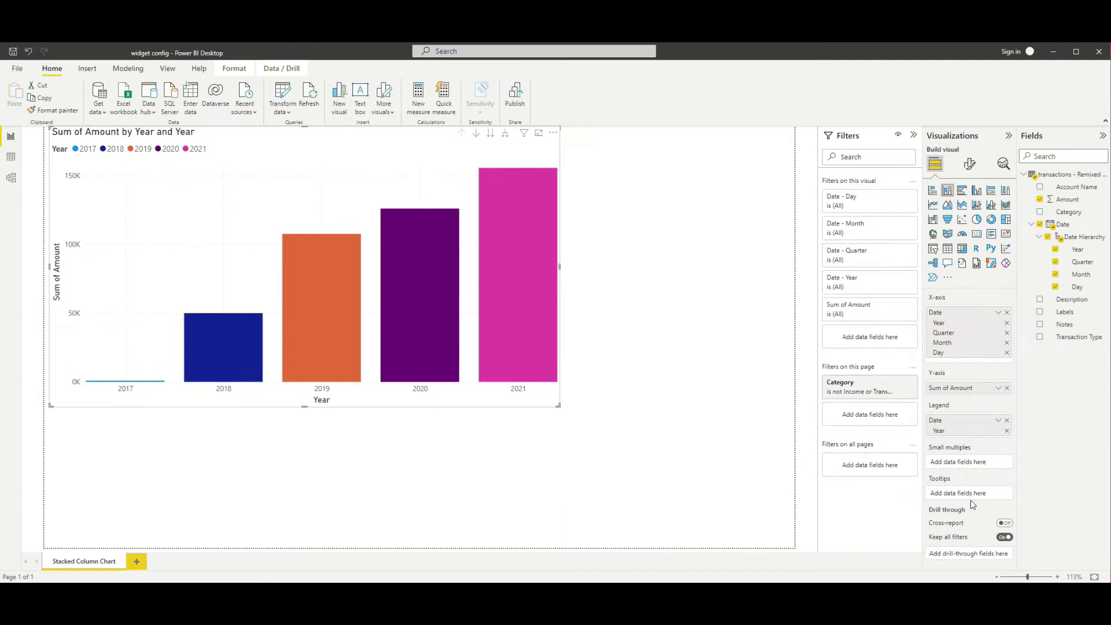
pyautogui.click(971, 167)
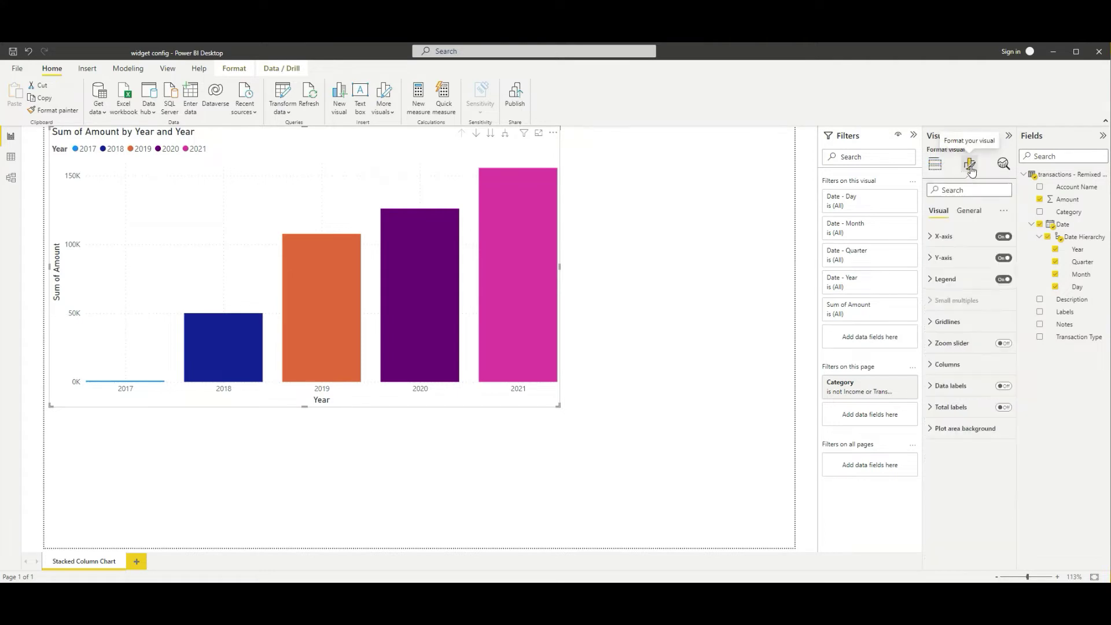
pyautogui.click(935, 165)
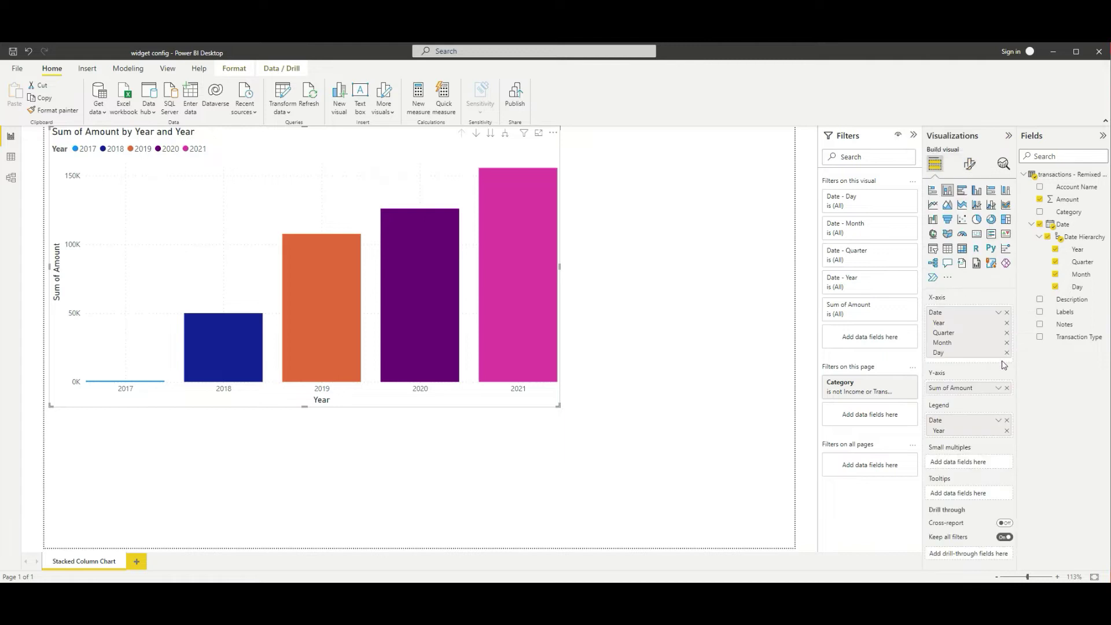
pyautogui.click(1008, 421)
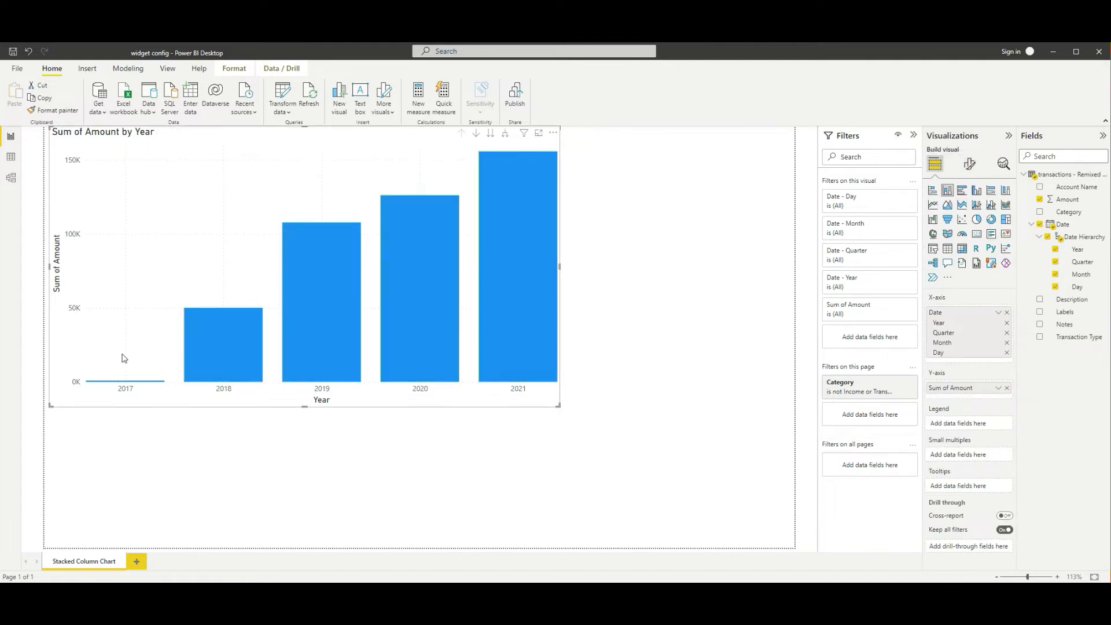
# Open the chart's X-axis formatting, try hiding the X-axis, and turn it back on
pyautogui.click(972, 168)
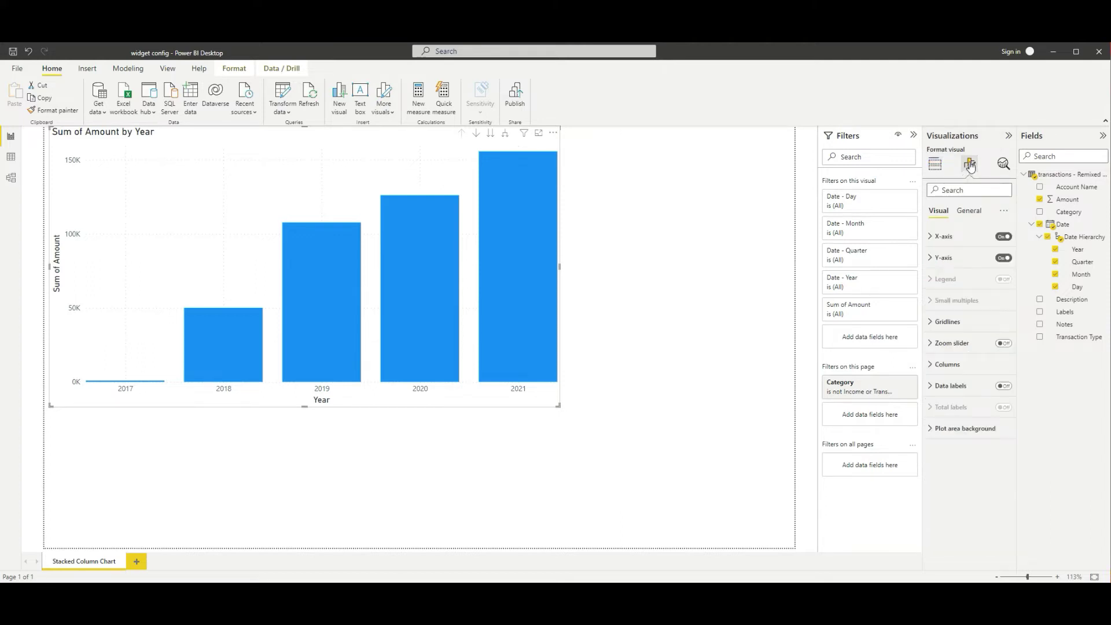
pyautogui.click(939, 236)
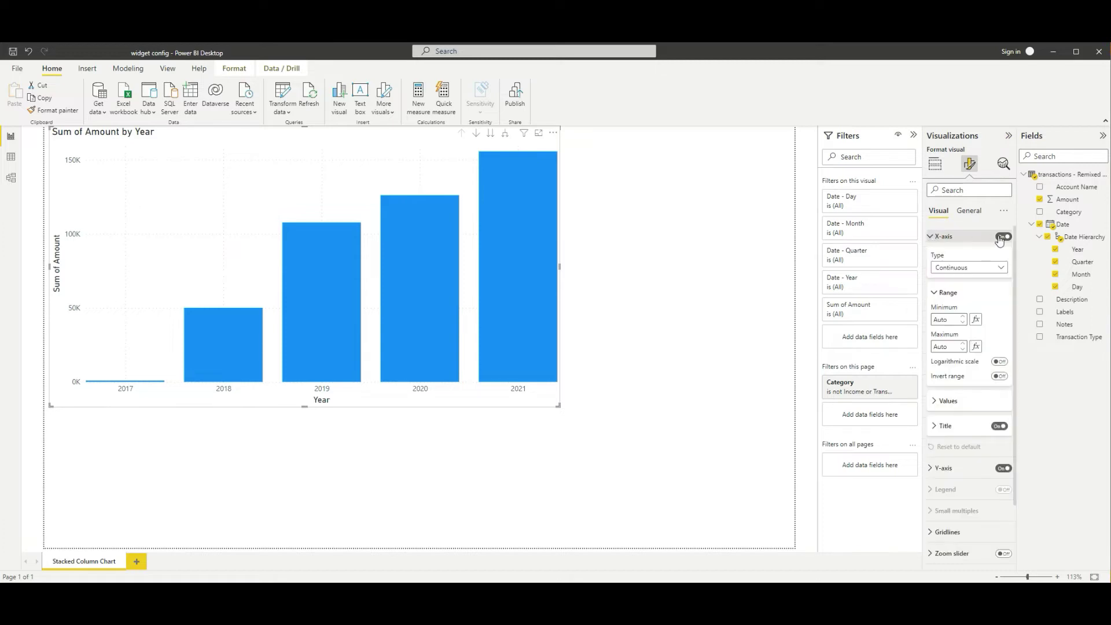
pyautogui.click(1002, 237)
pyautogui.click(1002, 238)
pyautogui.click(1003, 238)
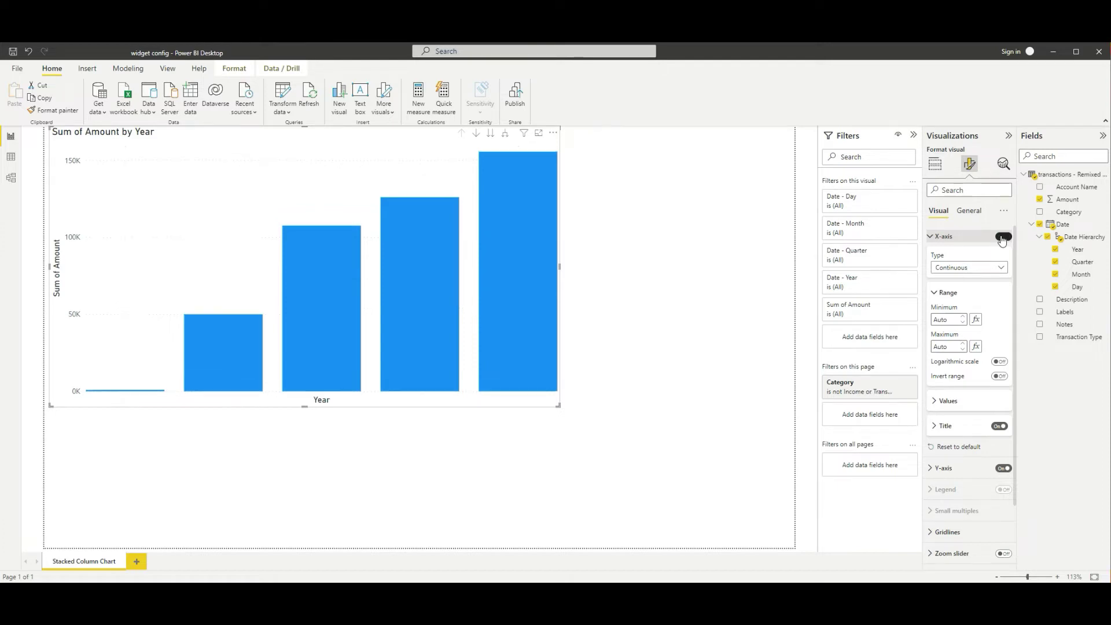
pyautogui.click(1003, 237)
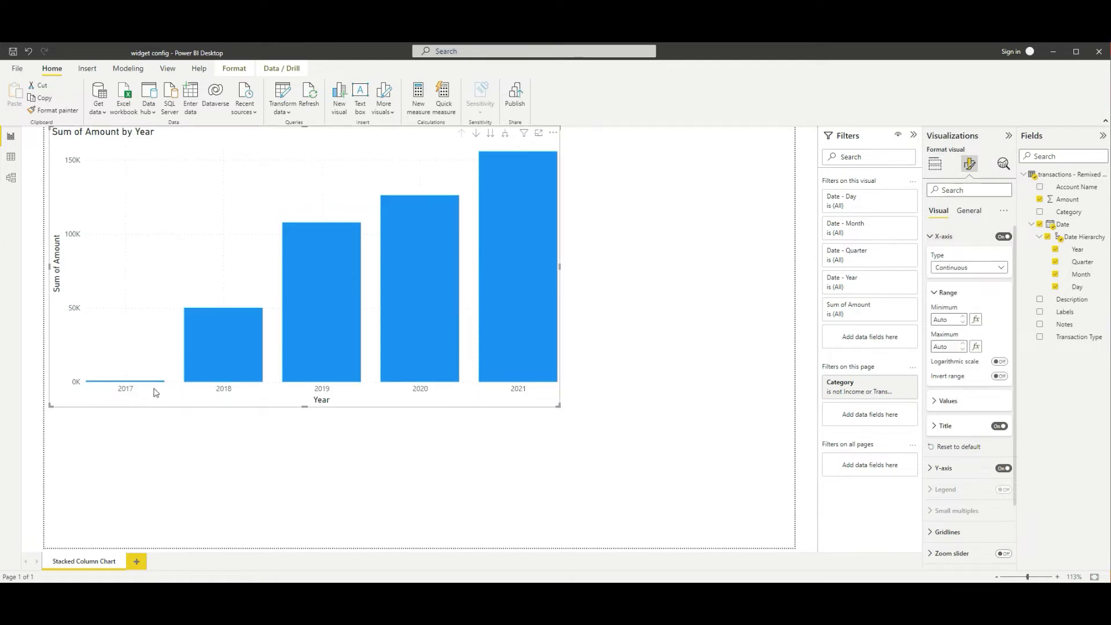
pyautogui.click(1004, 237)
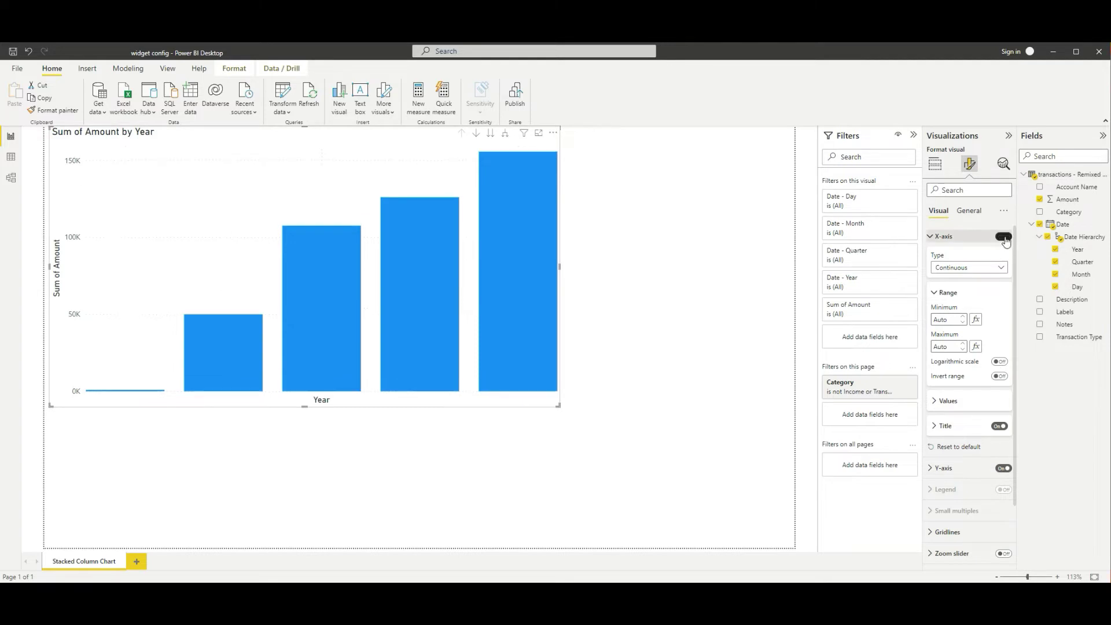
pyautogui.click(1004, 237)
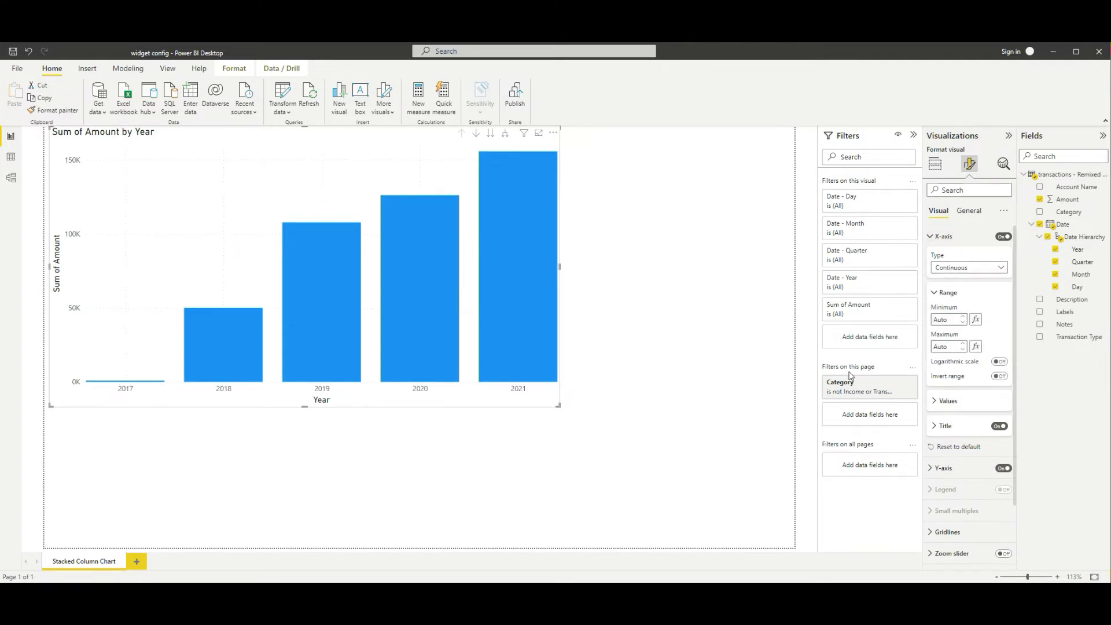
# Try the Categorical X-axis type for comparison and switch the type back to Continuous
pyautogui.click(987, 268)
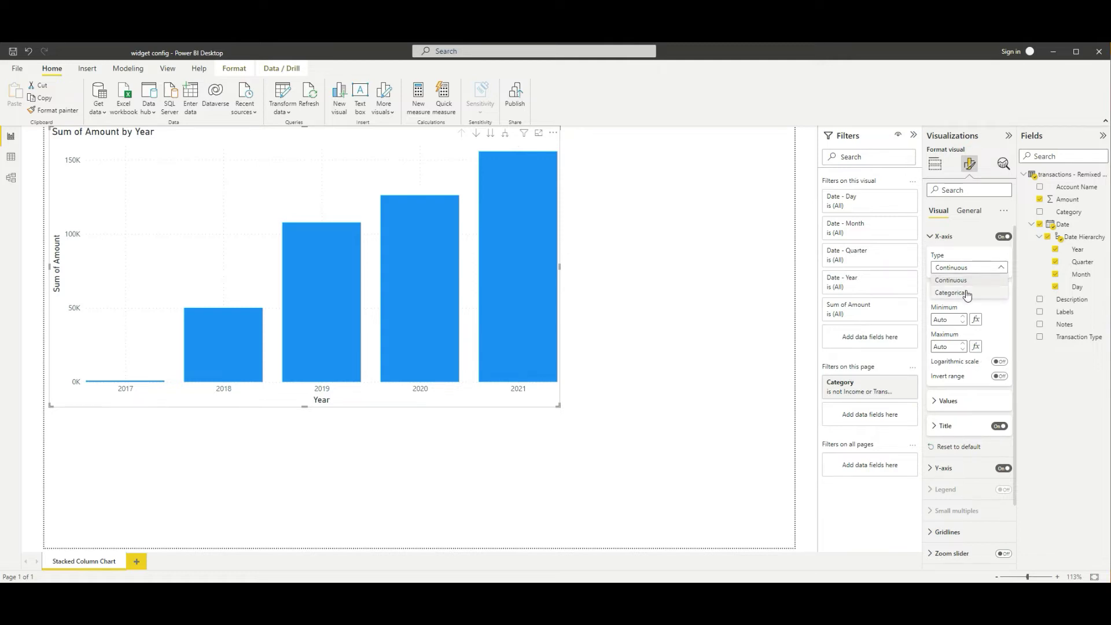
pyautogui.click(967, 293)
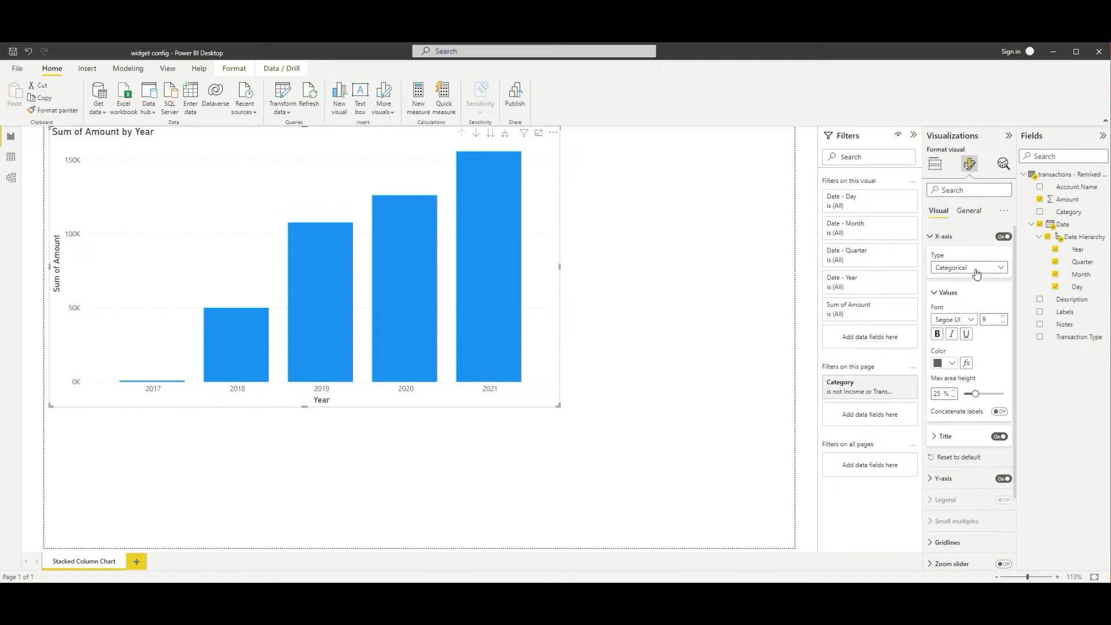
pyautogui.click(976, 270)
pyautogui.click(968, 280)
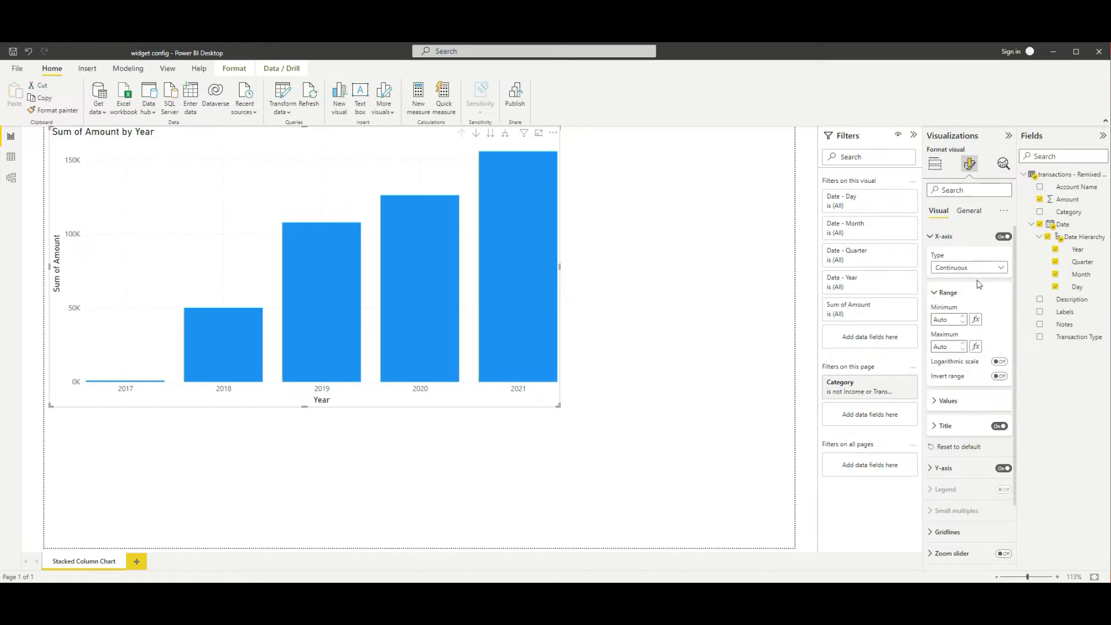
pyautogui.click(988, 268)
pyautogui.click(967, 293)
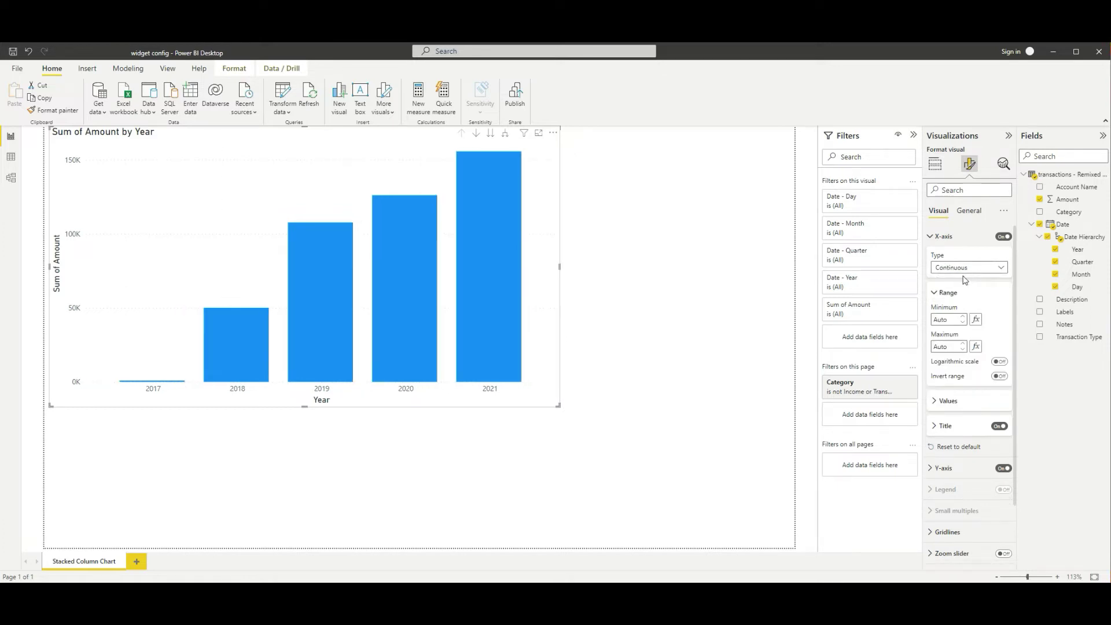
pyautogui.click(964, 268)
pyautogui.click(963, 282)
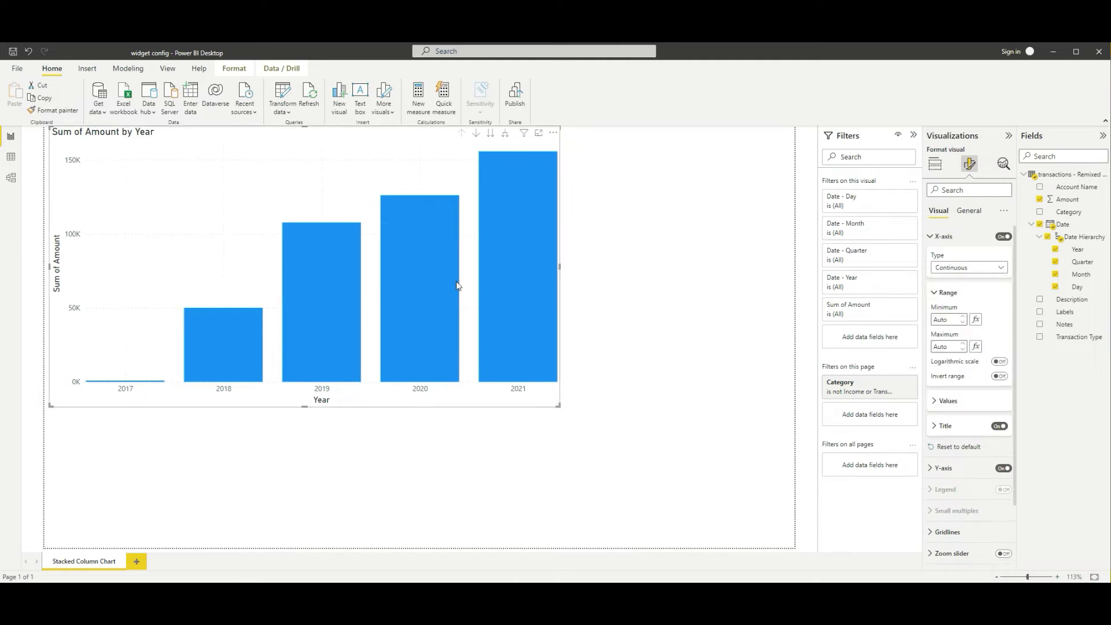
pyautogui.click(961, 269)
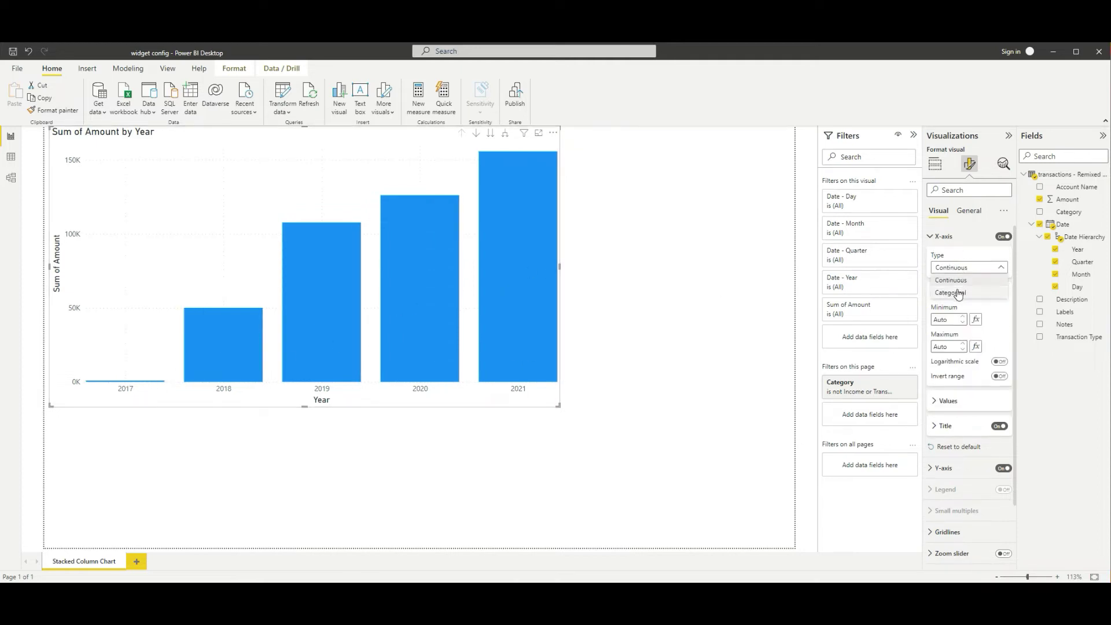
pyautogui.click(958, 292)
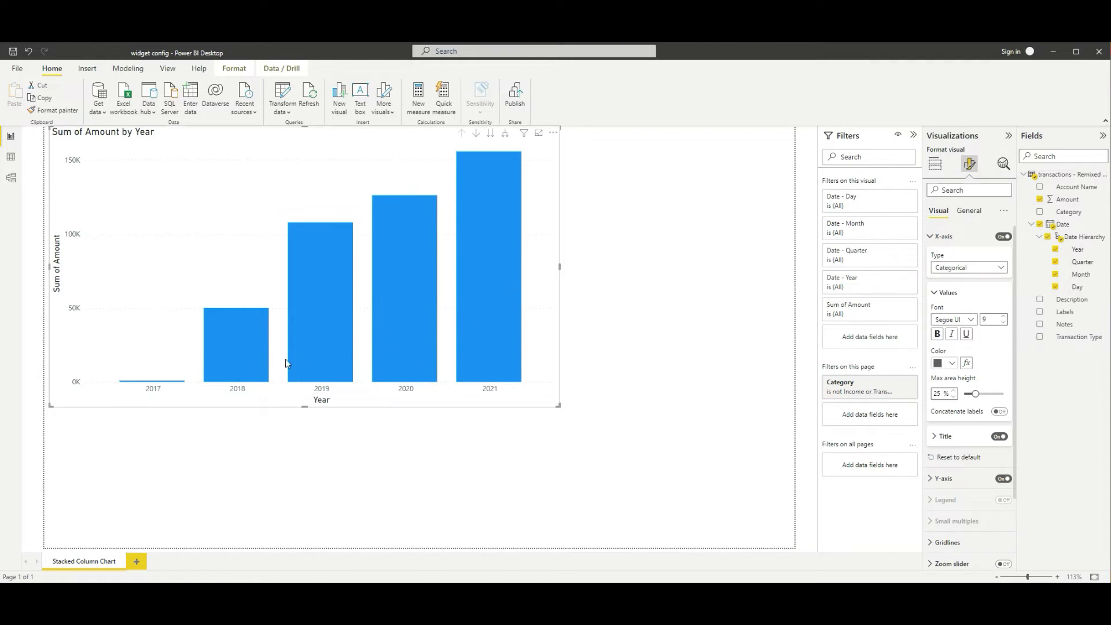
pyautogui.click(969, 268)
pyautogui.click(970, 282)
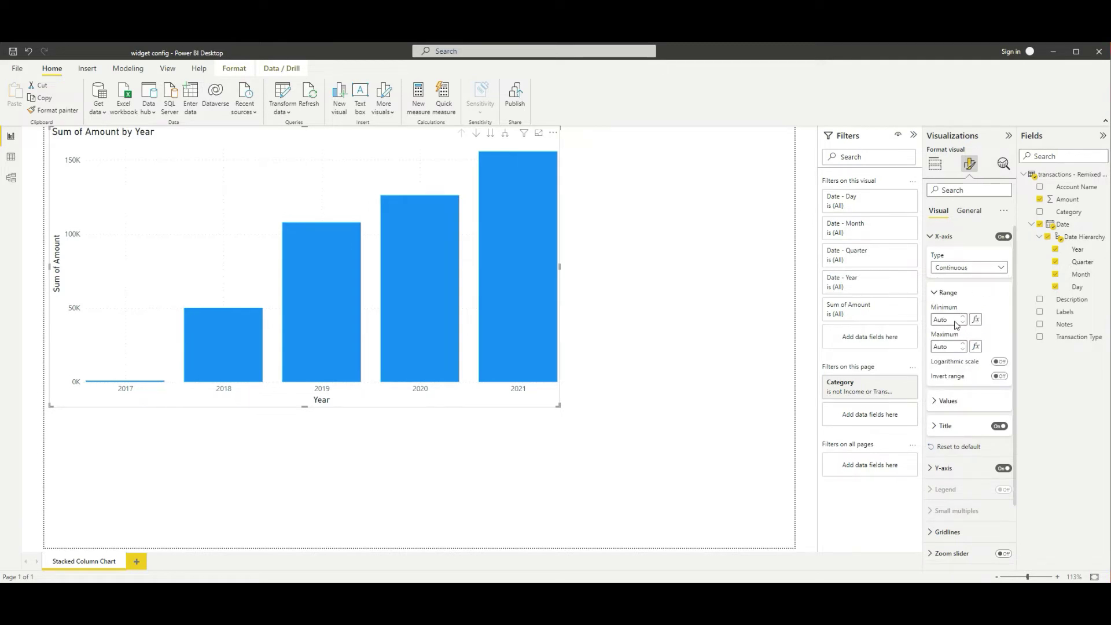
# Set the minimum of the X-axis range to 2018
pyautogui.click(948, 320)
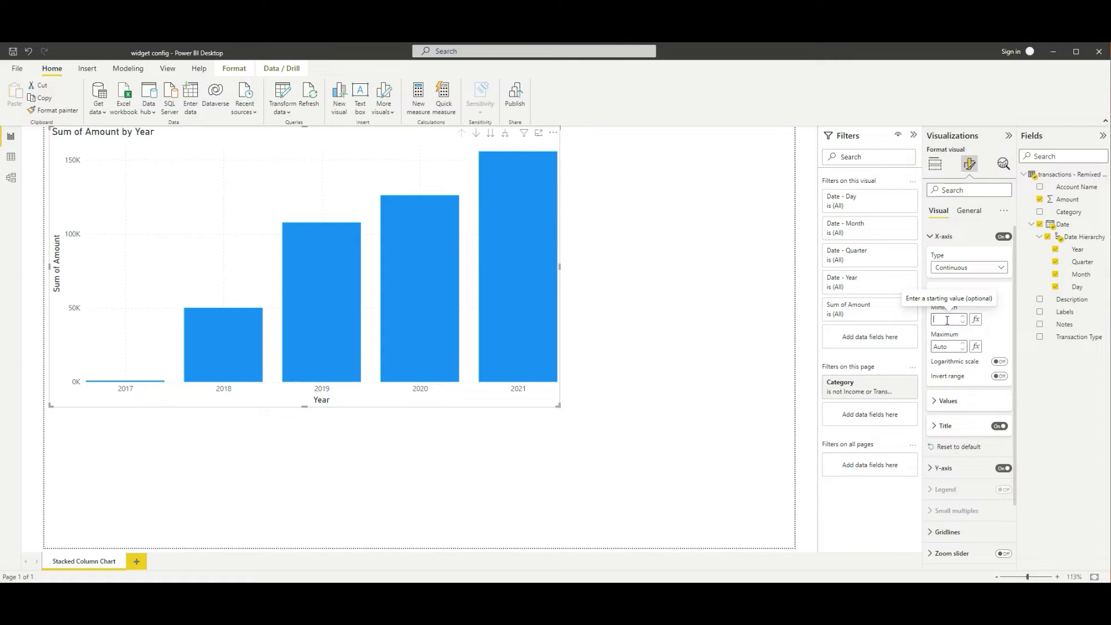
pyautogui.write('2018')
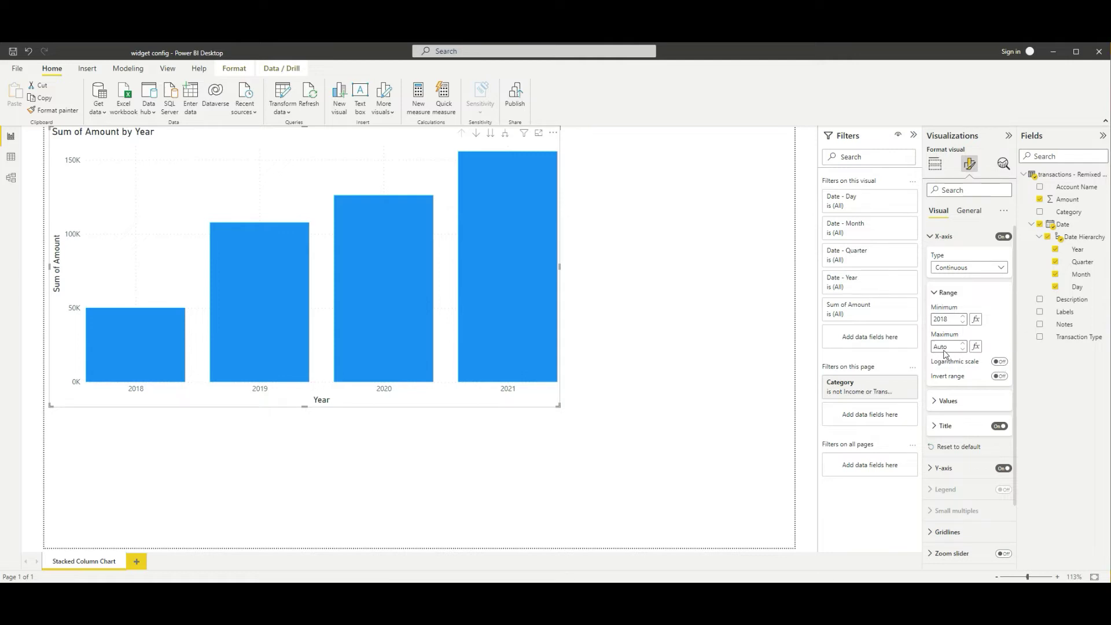
# Try the logarithmic scale and the inverted range on the X-axis, and turn both off again
pyautogui.click(1000, 363)
pyautogui.click(1000, 362)
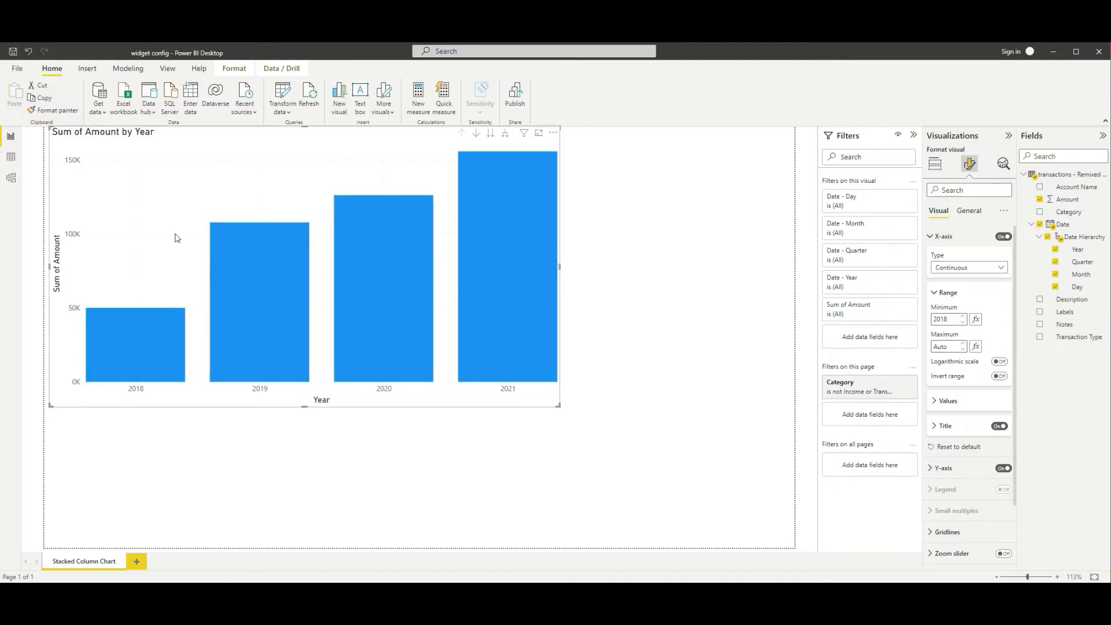
pyautogui.click(998, 377)
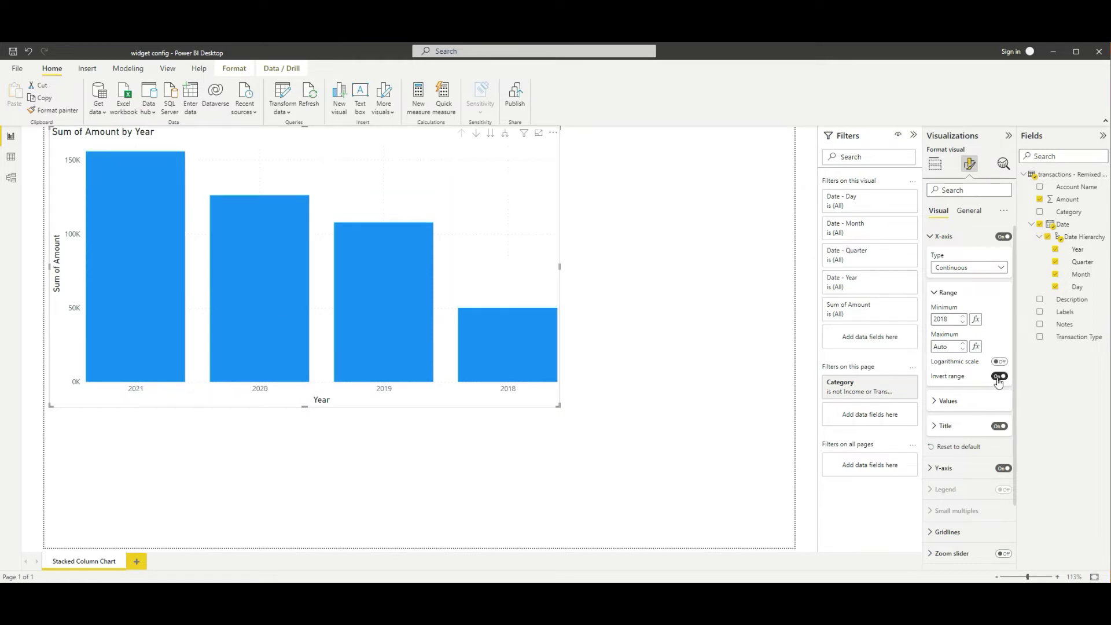
pyautogui.click(998, 377)
pyautogui.click(998, 376)
pyautogui.click(999, 376)
pyautogui.click(999, 377)
pyautogui.moveTo(493, 365)
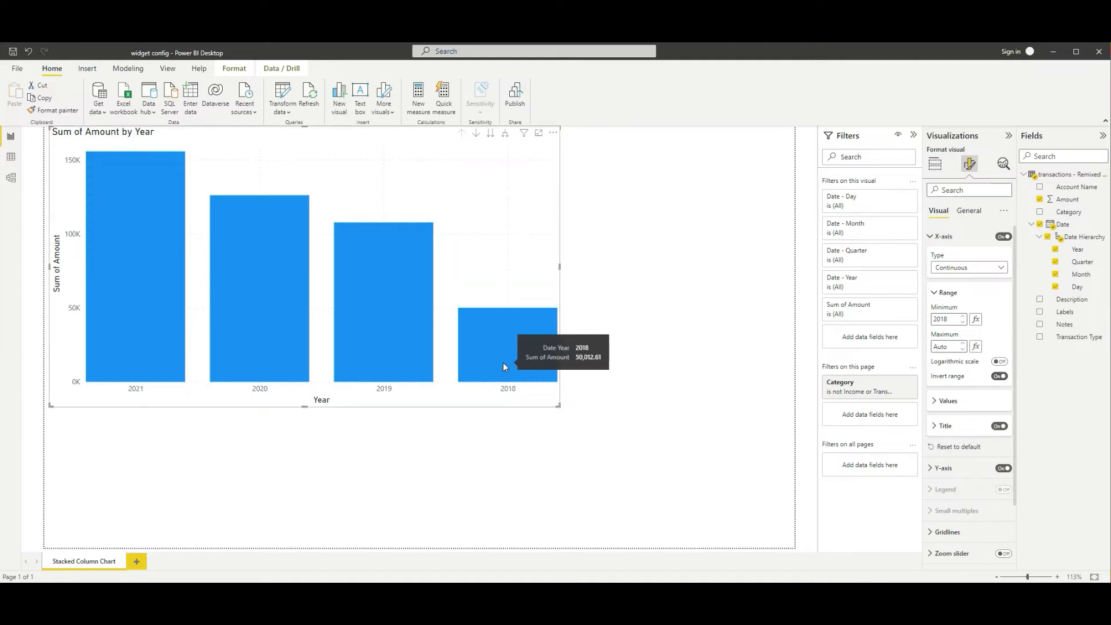
pyautogui.click(1000, 376)
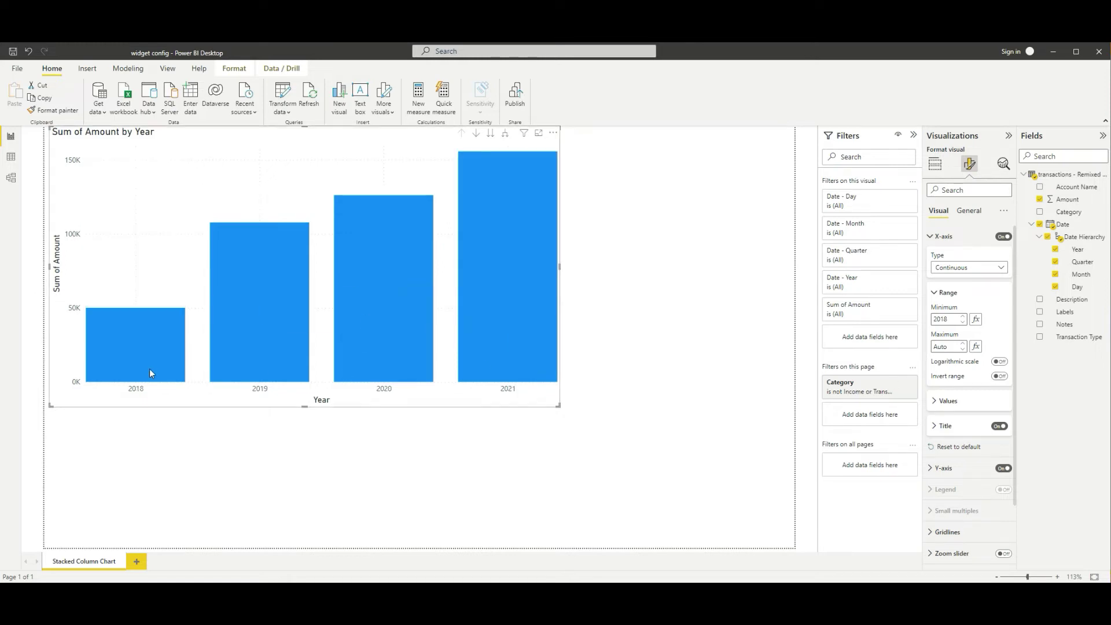
# Set the font of the X-axis values to DIN at size 17
pyautogui.click(935, 293)
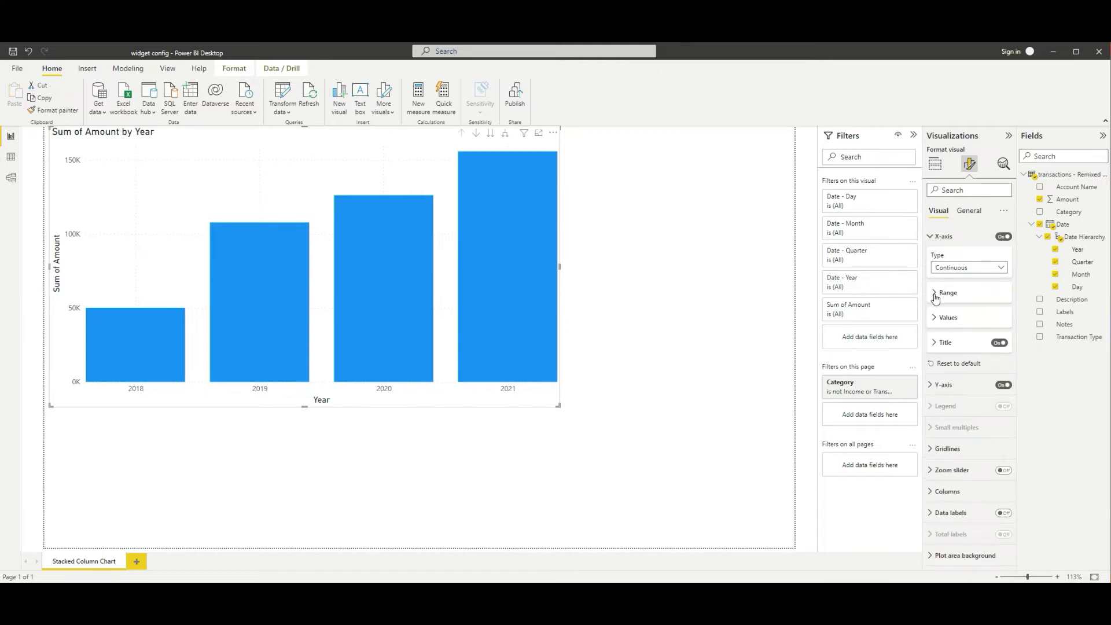
pyautogui.click(934, 320)
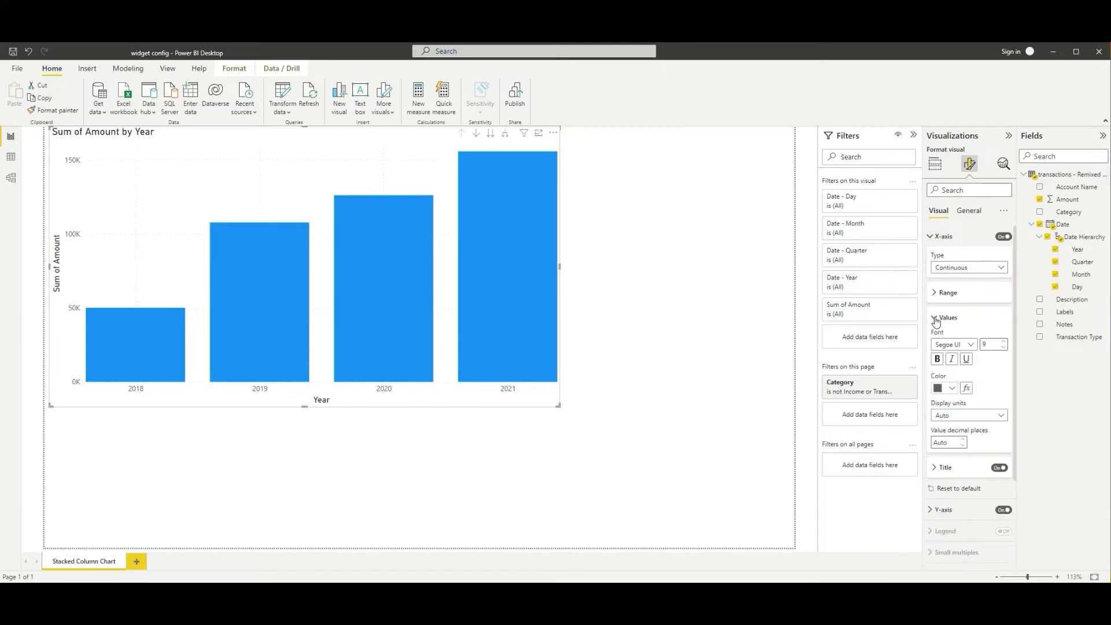
pyautogui.click(972, 346)
pyautogui.click(973, 400)
pyautogui.click(1004, 343)
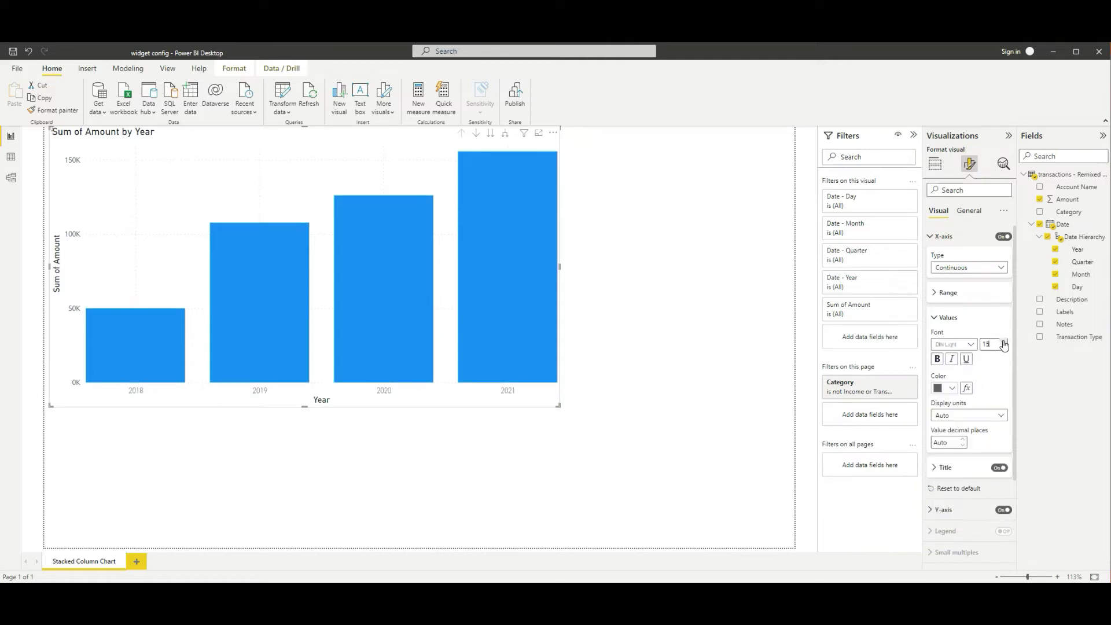
pyautogui.click(1004, 343)
pyautogui.click(970, 345)
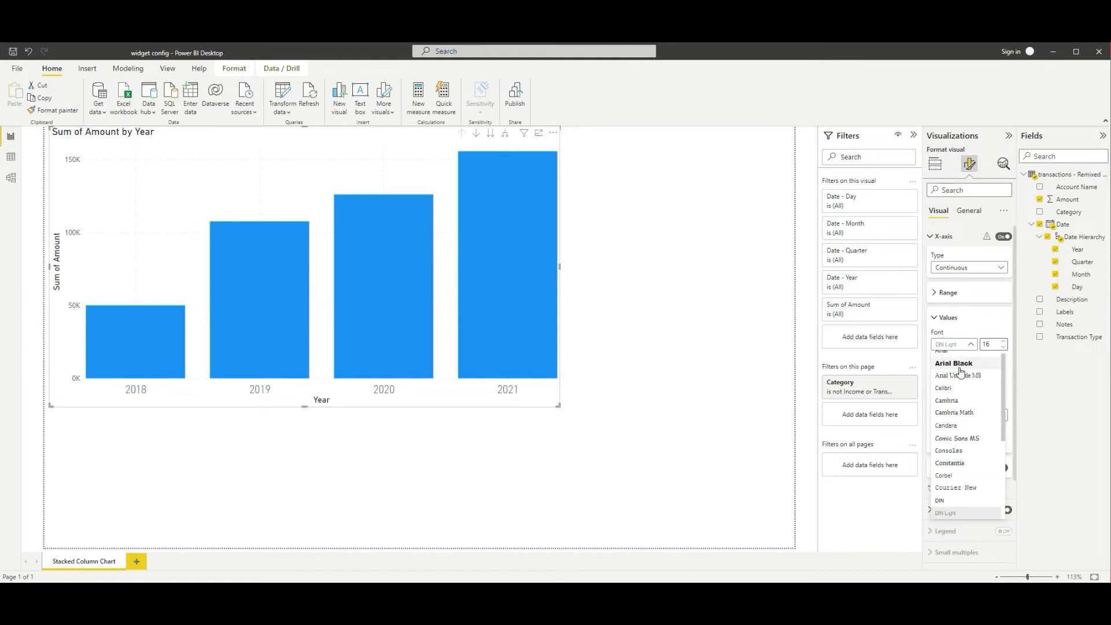
pyautogui.click(943, 498)
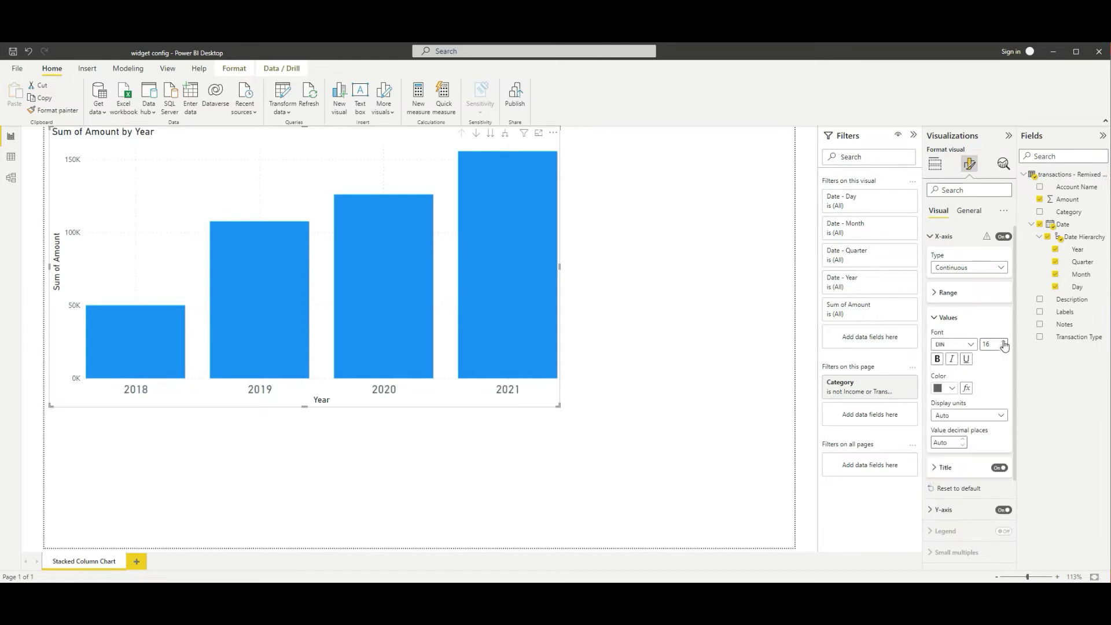
pyautogui.click(1004, 343)
# Set the color of the X-axis values to black and view the available display units, leaving them on Auto
pyautogui.click(952, 390)
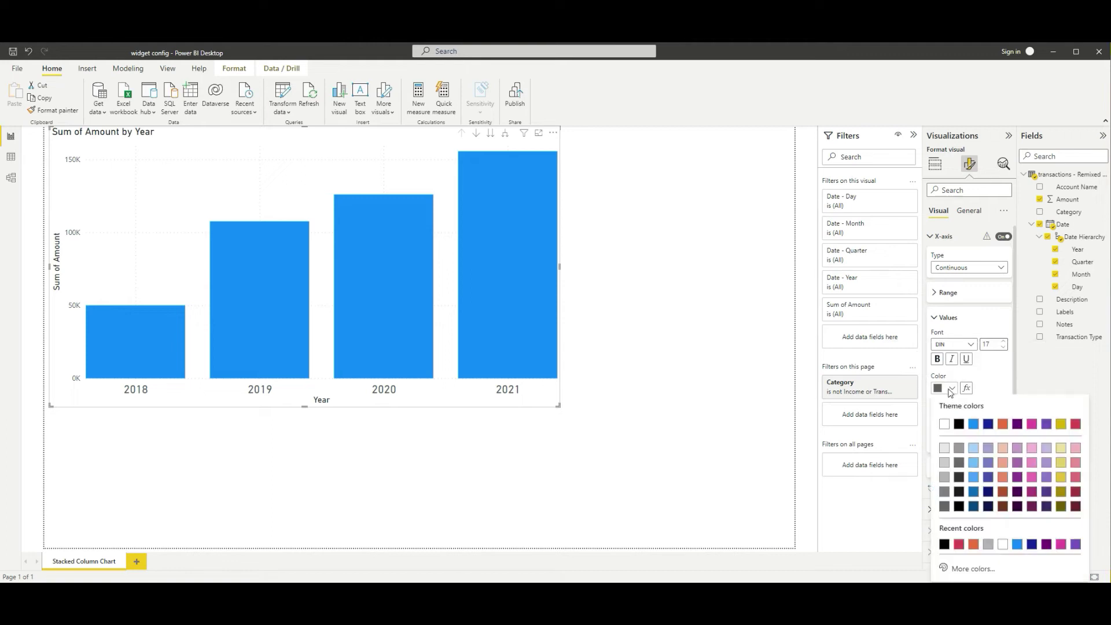
pyautogui.click(960, 506)
pyautogui.scroll(-3, 1012, 405)
pyautogui.click(1000, 366)
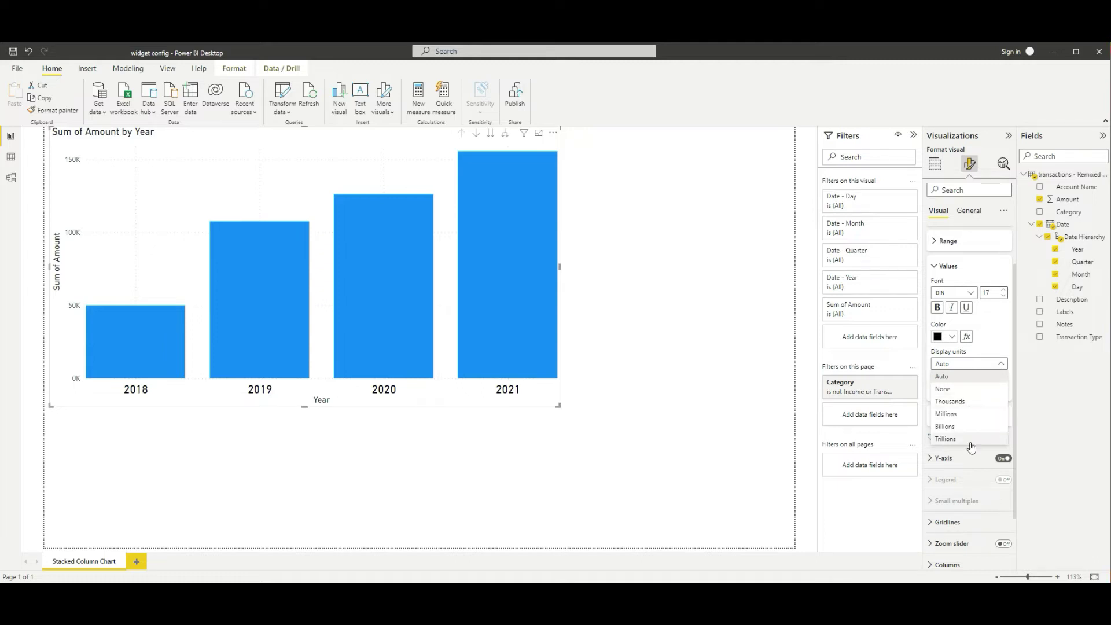
pyautogui.click(999, 341)
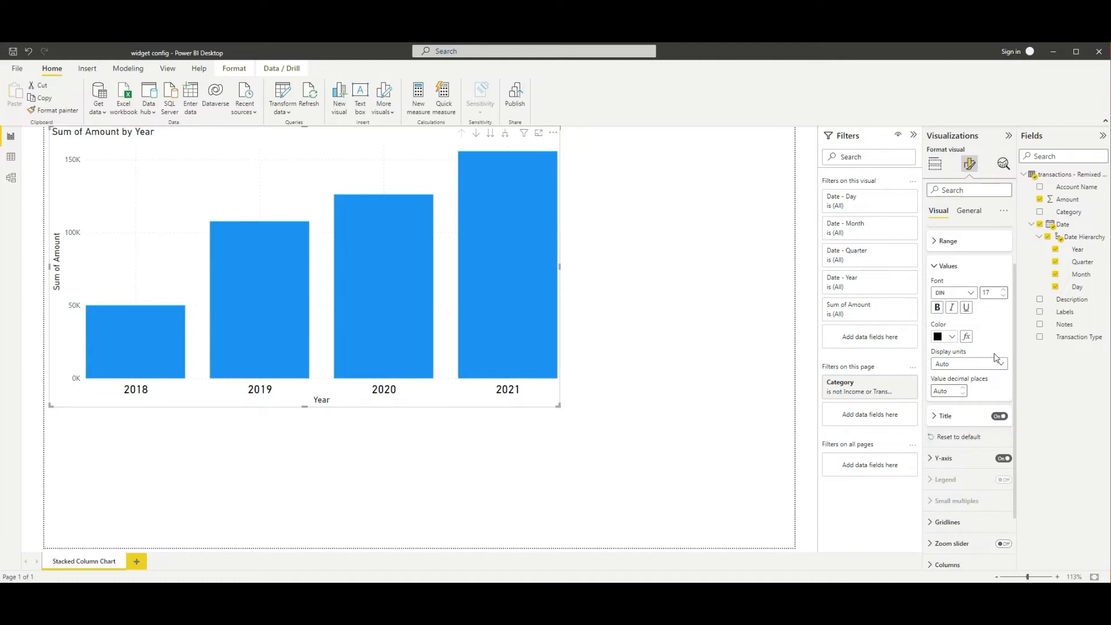
# Turn off the X-axis title
pyautogui.scroll(-2, 996, 357)
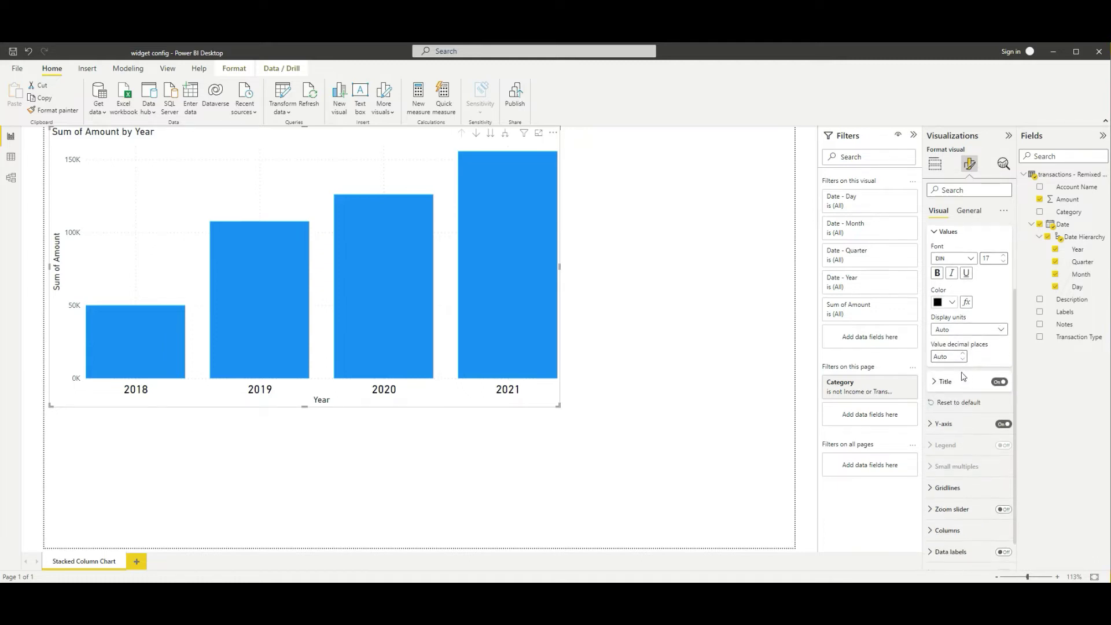
pyautogui.click(1001, 382)
pyautogui.click(1001, 382)
pyautogui.click(1001, 382)
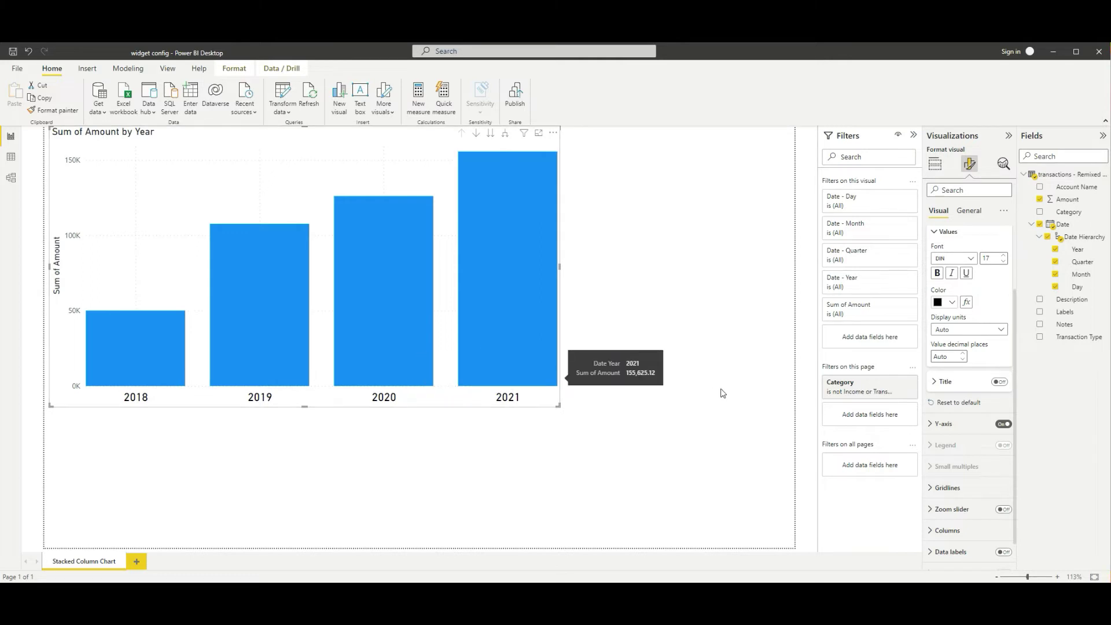
# Try hiding the chart's Y-axis, and turn it back on
pyautogui.click(939, 233)
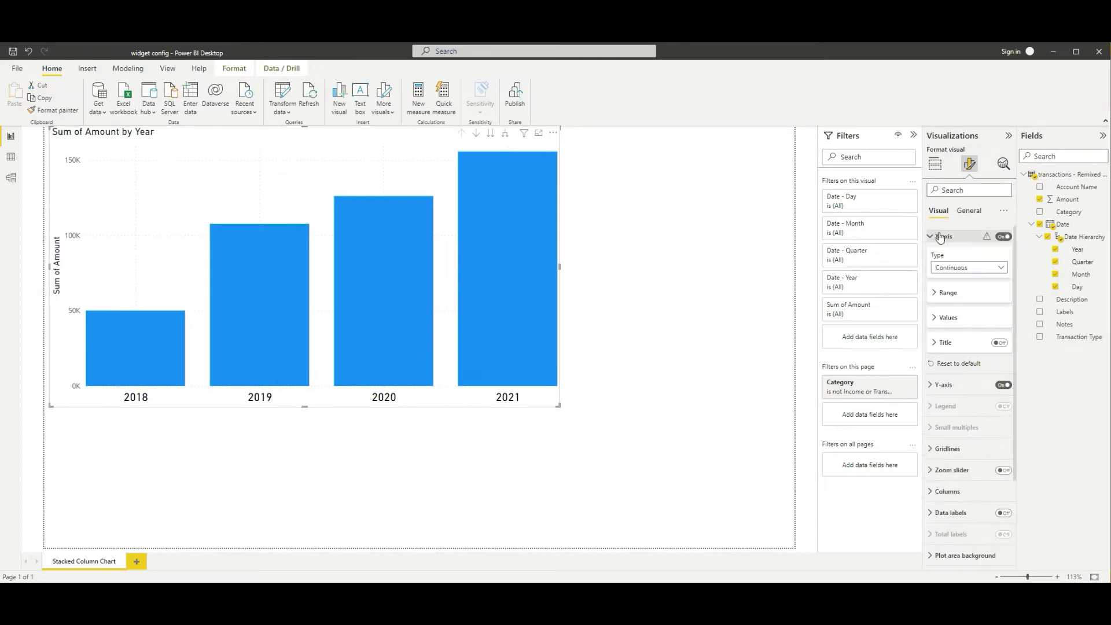
pyautogui.click(935, 237)
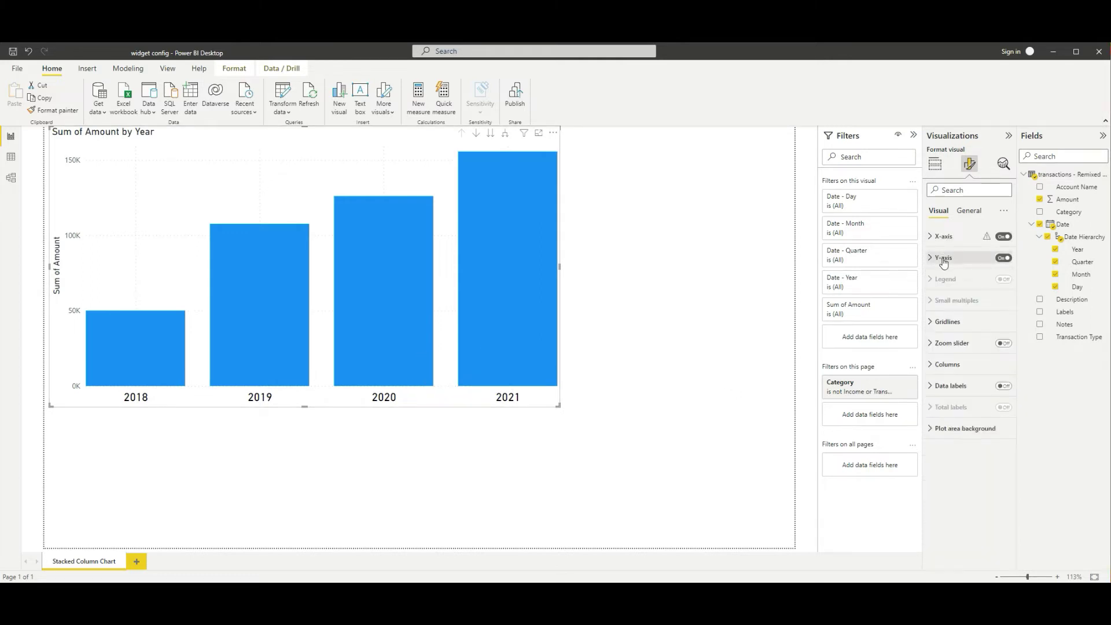
pyautogui.click(990, 259)
pyautogui.click(1001, 258)
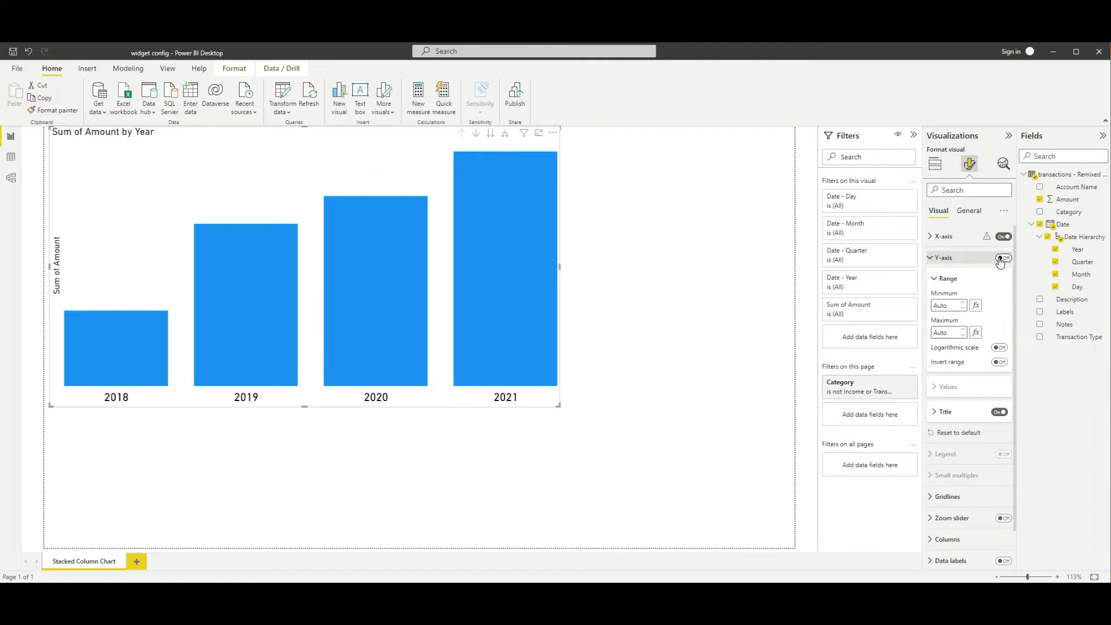
pyautogui.click(1002, 259)
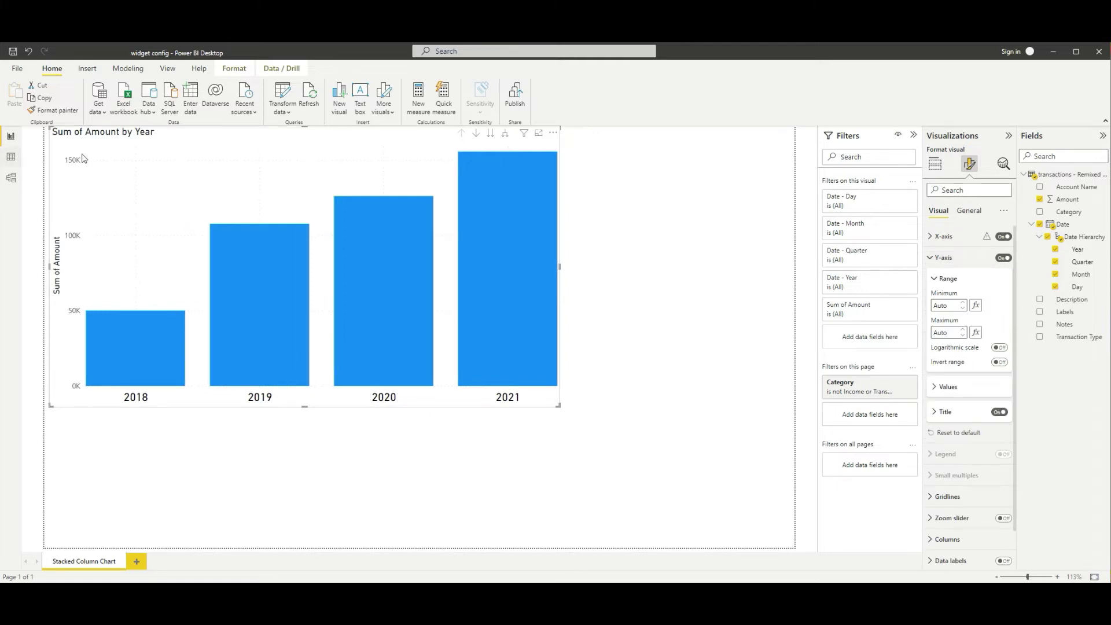
# Move the column chart away from the page's upper-left corner toward the centre and enlarge it
pyautogui.moveTo(419, 252)
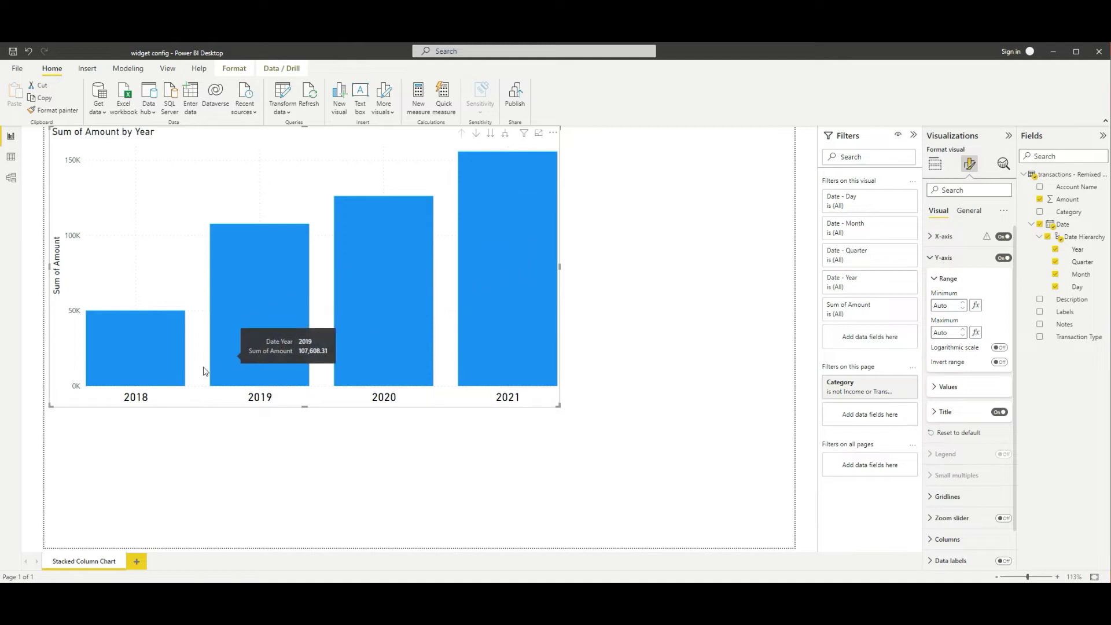
pyautogui.moveTo(423, 152); pyautogui.dragTo(531, 227)
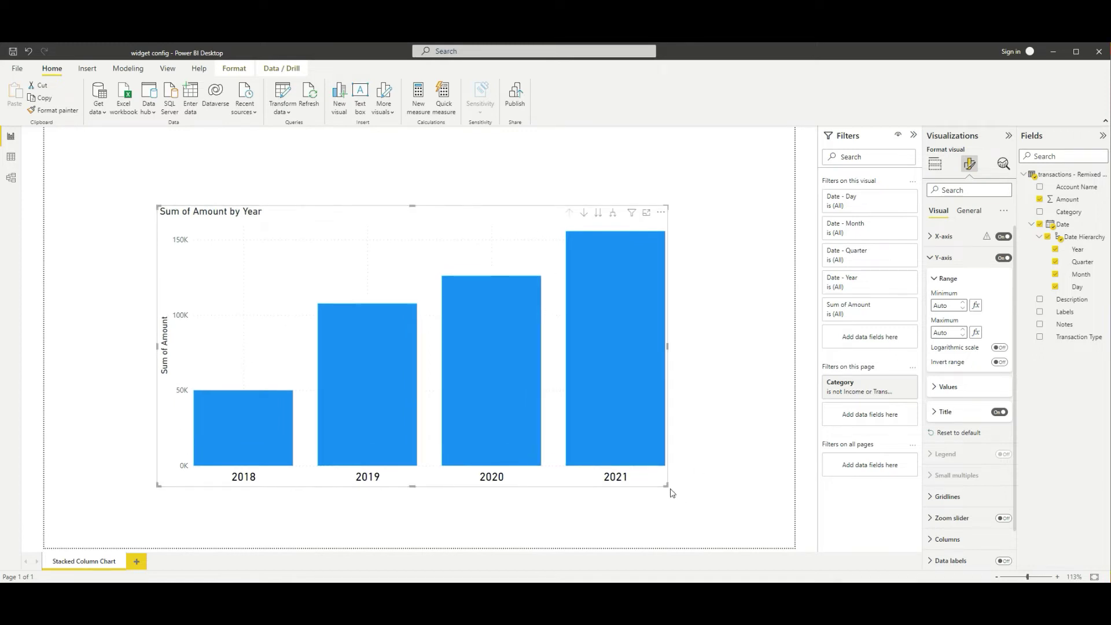
pyautogui.moveTo(665, 486); pyautogui.dragTo(736, 524)
pyautogui.moveTo(581, 218); pyautogui.dragTo(592, 202)
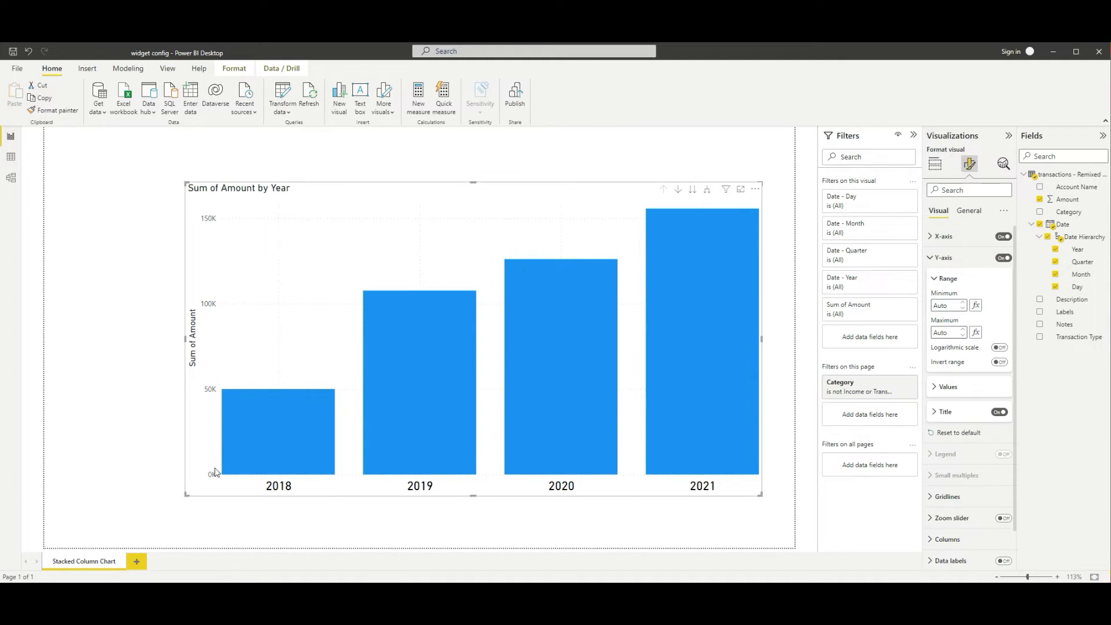
# Try the logarithmic scale and the inverted range on the Y-axis, and turn both off again
pyautogui.click(1000, 348)
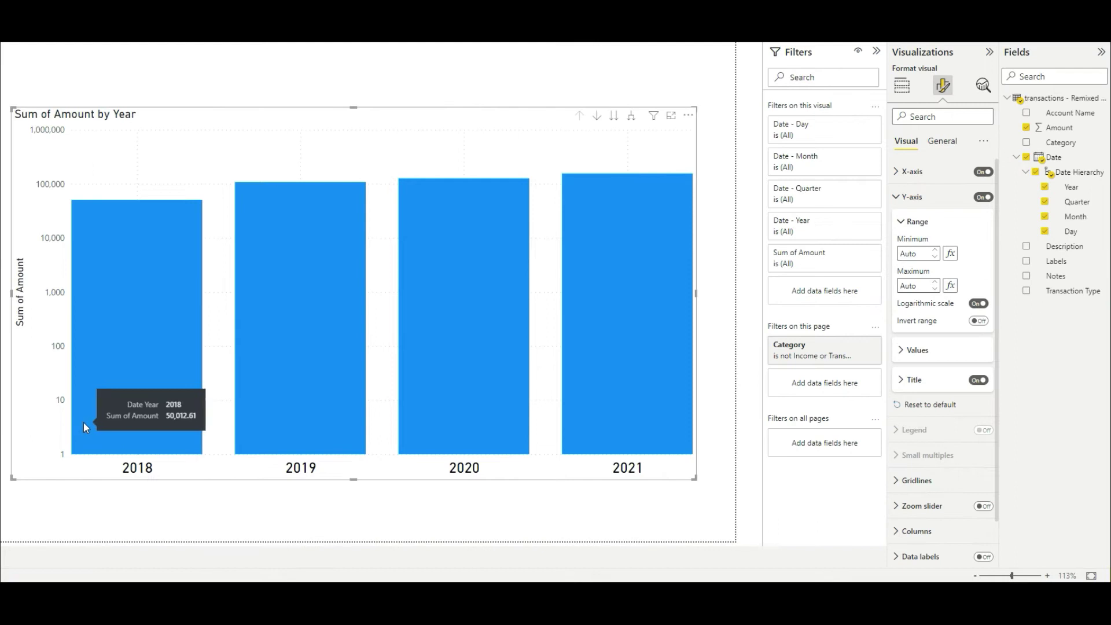
pyautogui.moveTo(600, 353)
pyautogui.moveTo(634, 268)
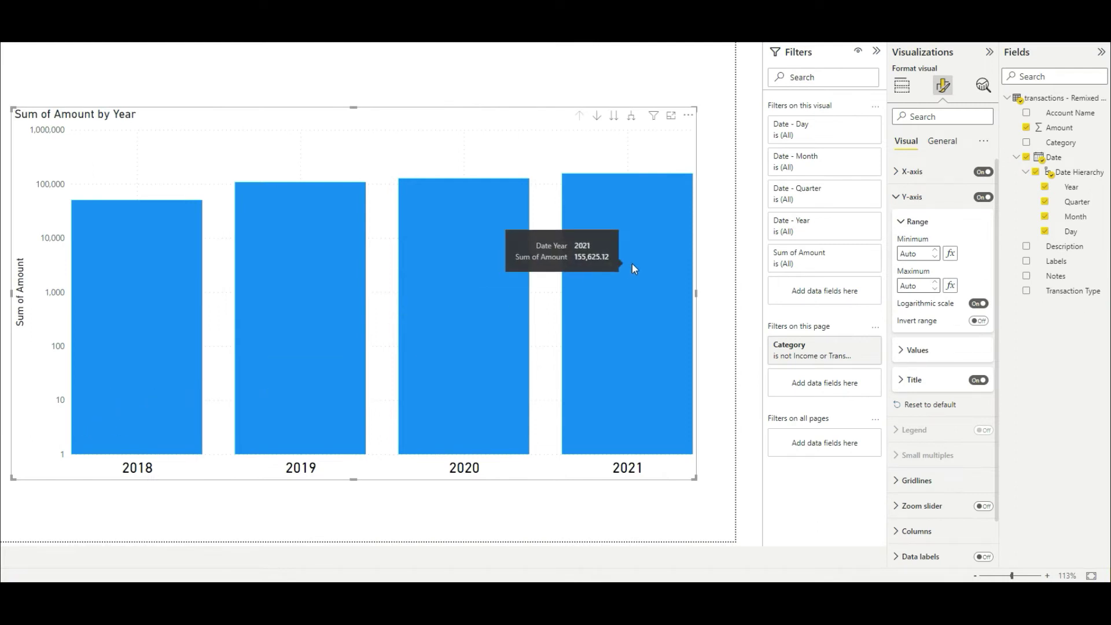
pyautogui.click(979, 304)
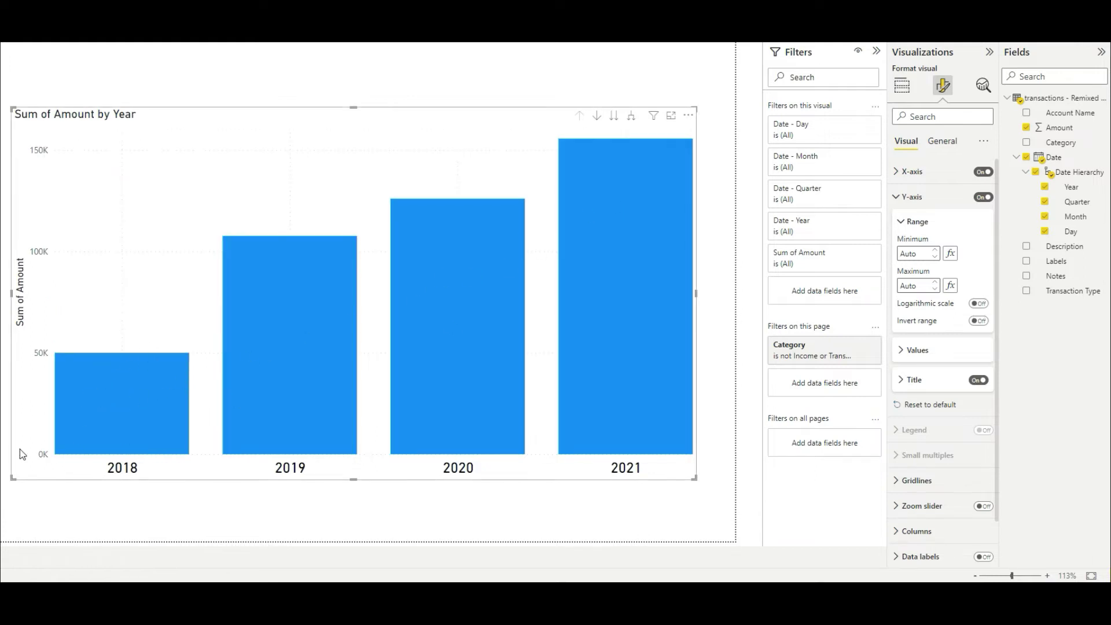
pyautogui.click(979, 321)
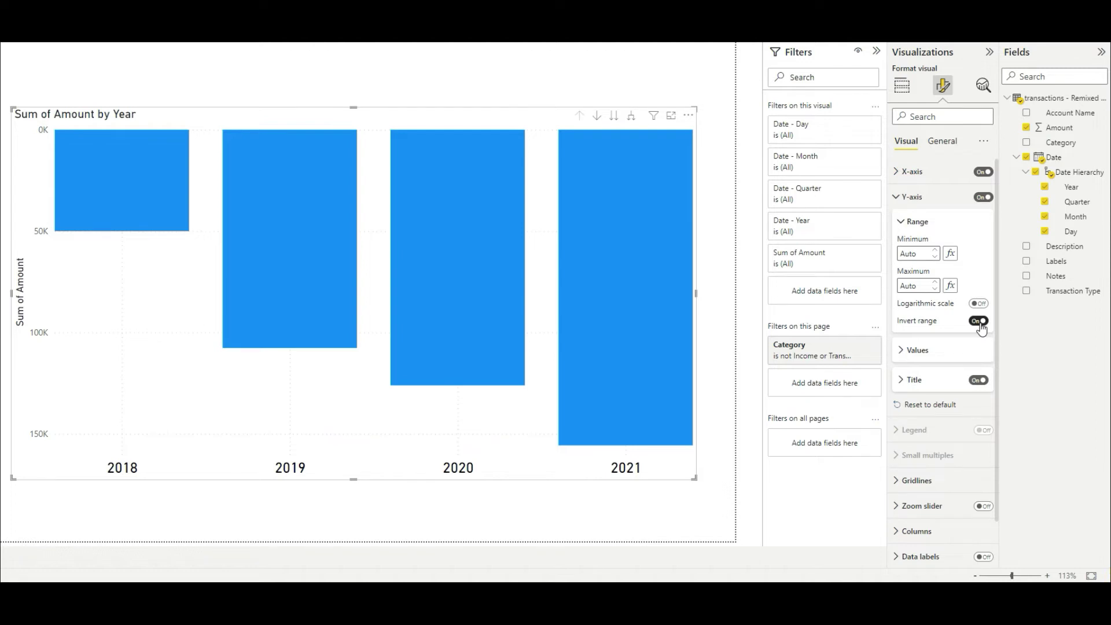
pyautogui.click(980, 322)
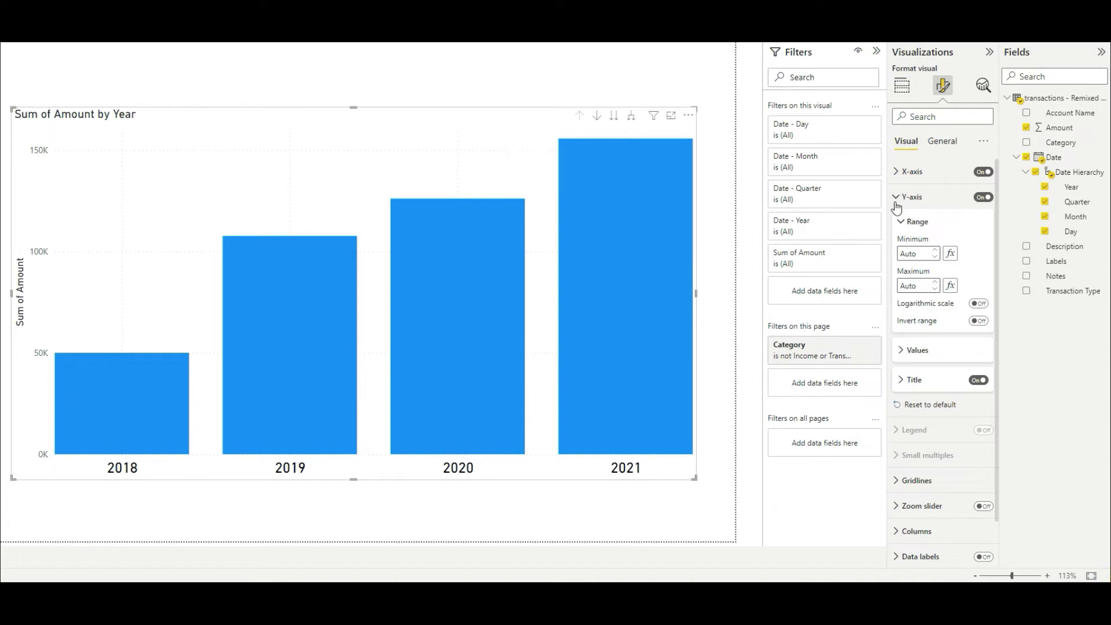
# Set the font of the Y-axis values to DIN at size 16 in black
pyautogui.click(904, 353)
pyautogui.scroll(-2, 926, 348)
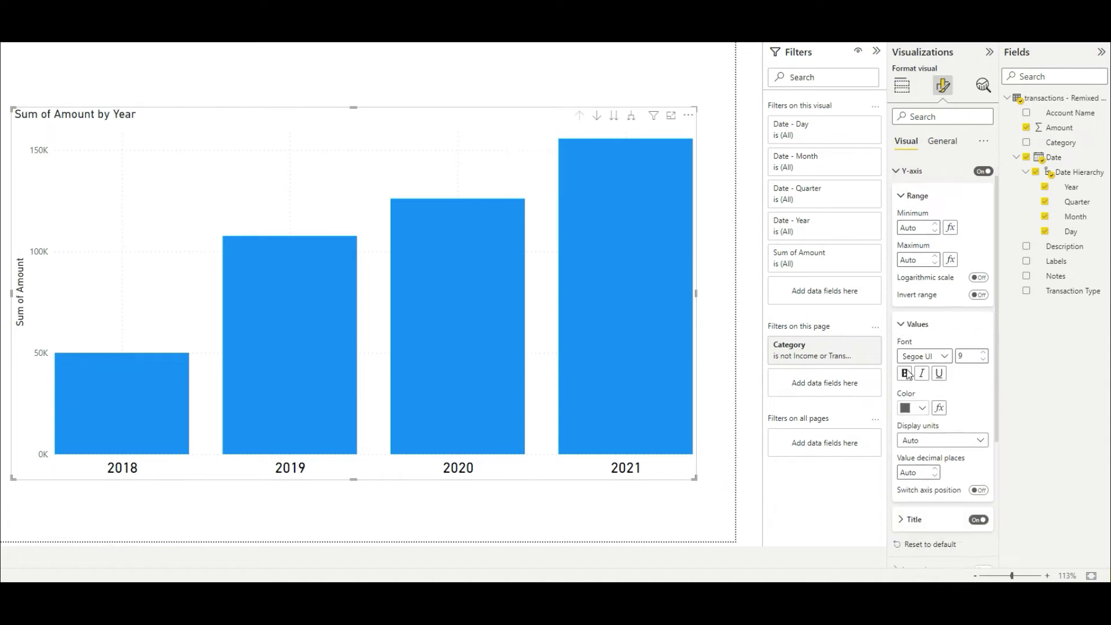
pyautogui.click(950, 323)
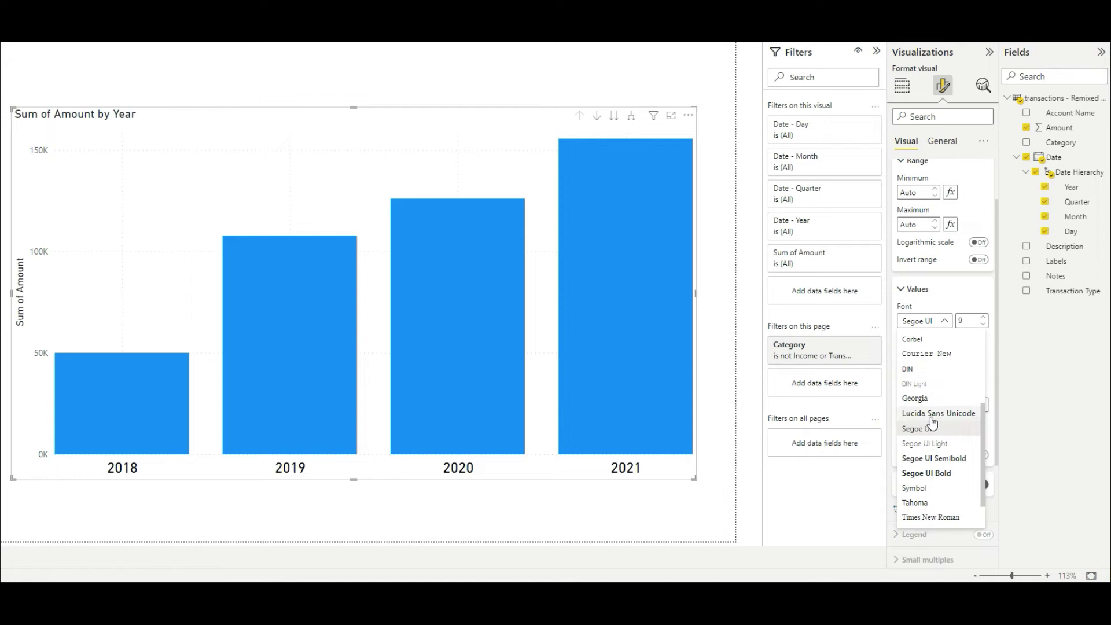
pyautogui.click(921, 366)
pyautogui.click(984, 317)
pyautogui.click(984, 317)
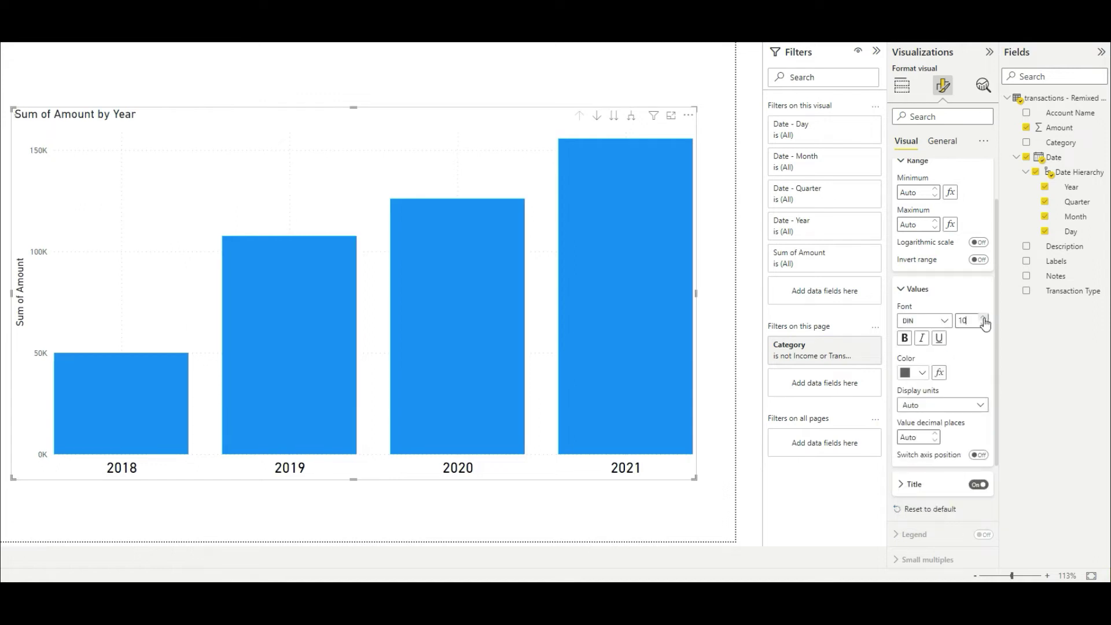
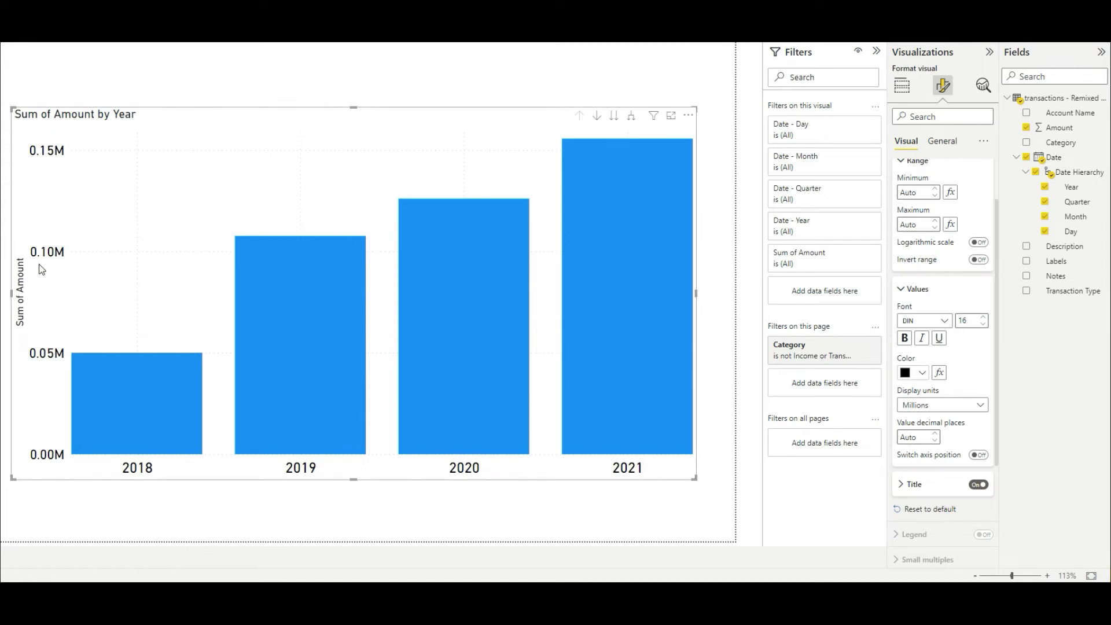
# Set the display units of the Y-axis values to Thousands
pyautogui.moveTo(294, 379)
pyautogui.click(958, 405)
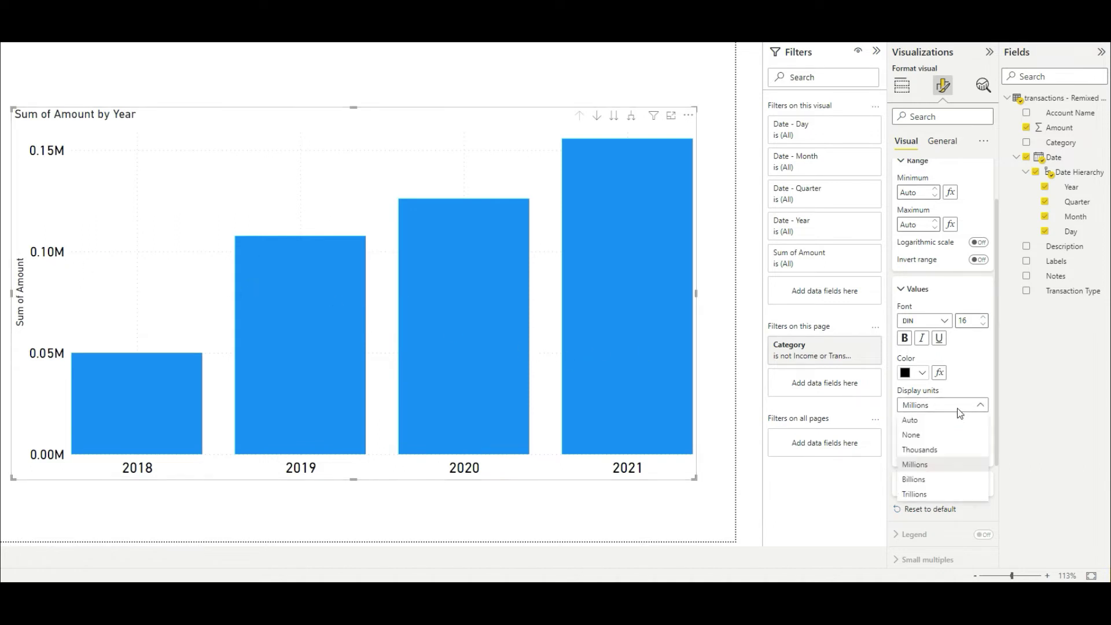
pyautogui.click(928, 451)
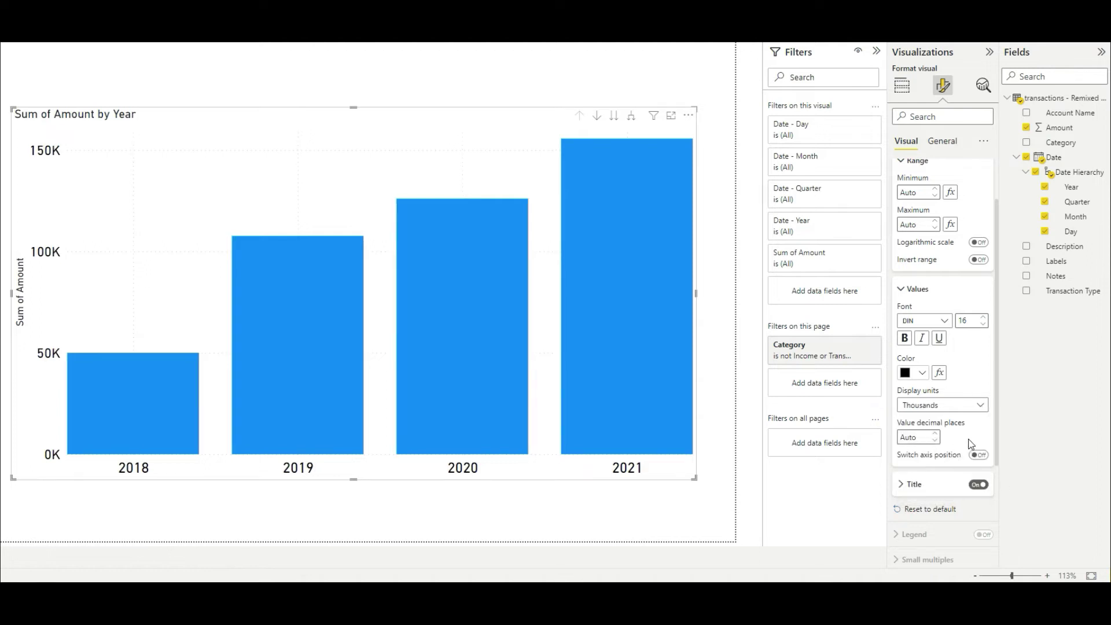
# Switch the Y-axis position to the opposite side of the chart, toggling the option to compare both placements
pyautogui.click(978, 455)
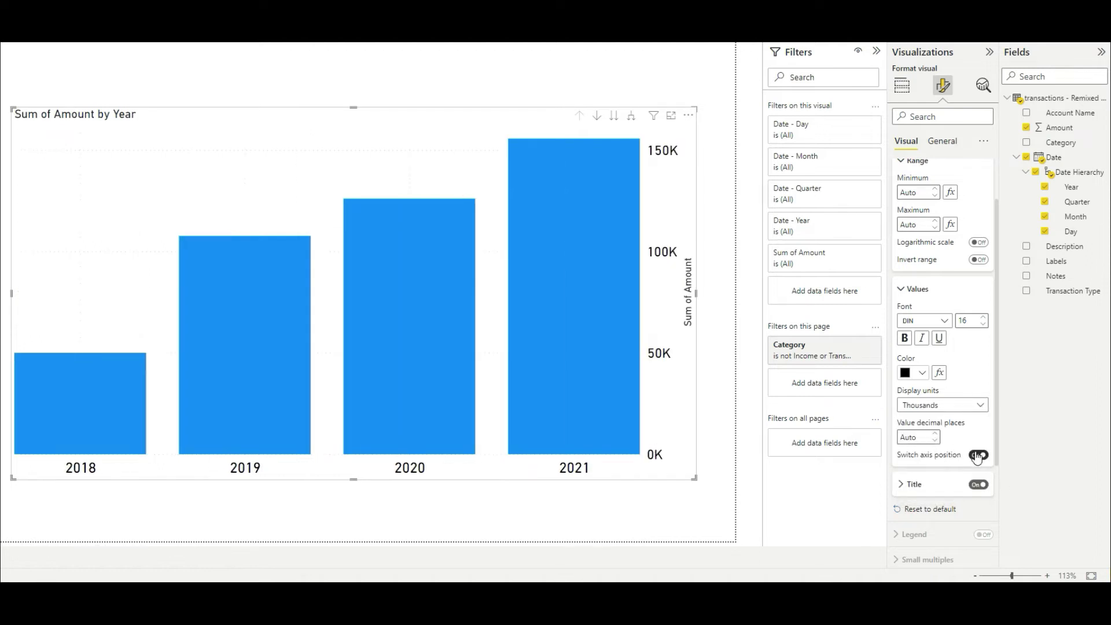
pyautogui.click(977, 456)
pyautogui.click(978, 456)
pyautogui.click(978, 456)
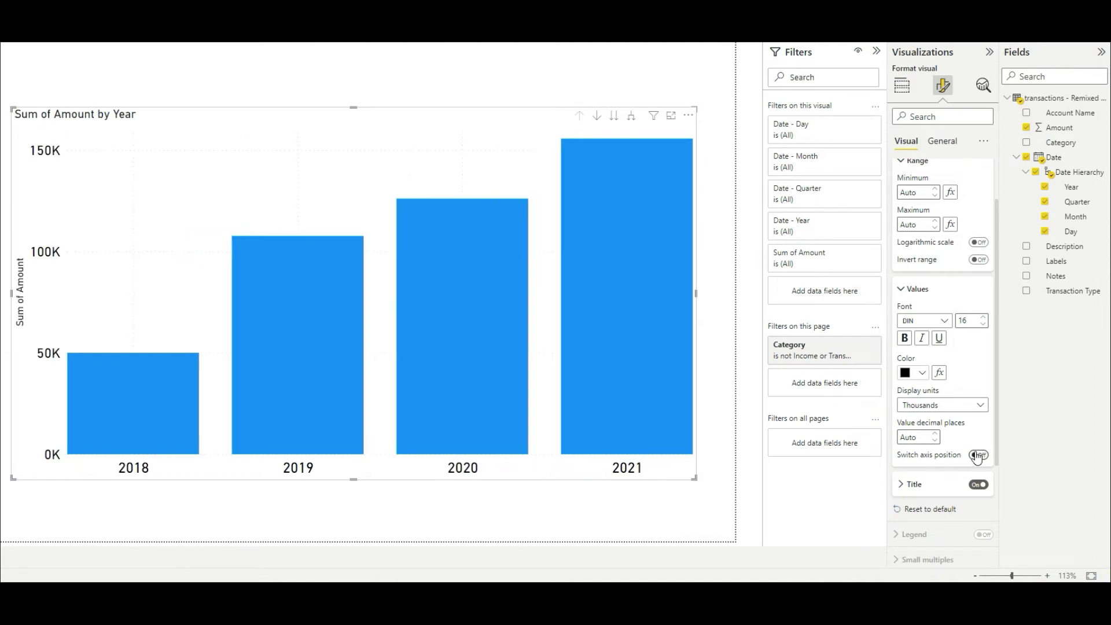
pyautogui.click(978, 455)
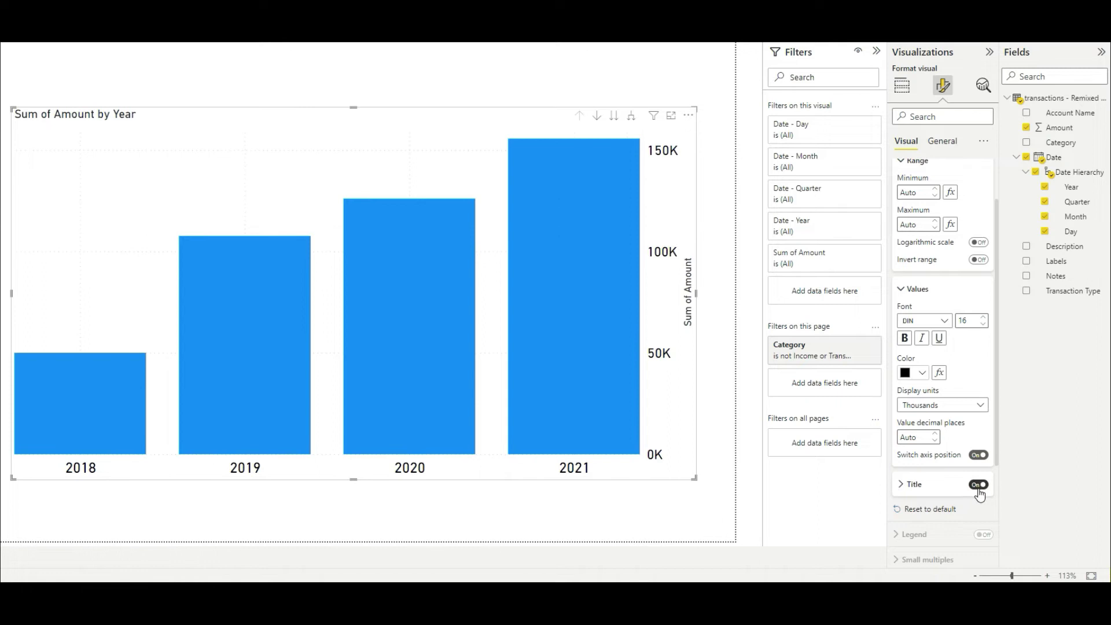
# Try hiding the Y-axis title, turn it back on, and collapse the Y-axis settings
pyautogui.click(980, 486)
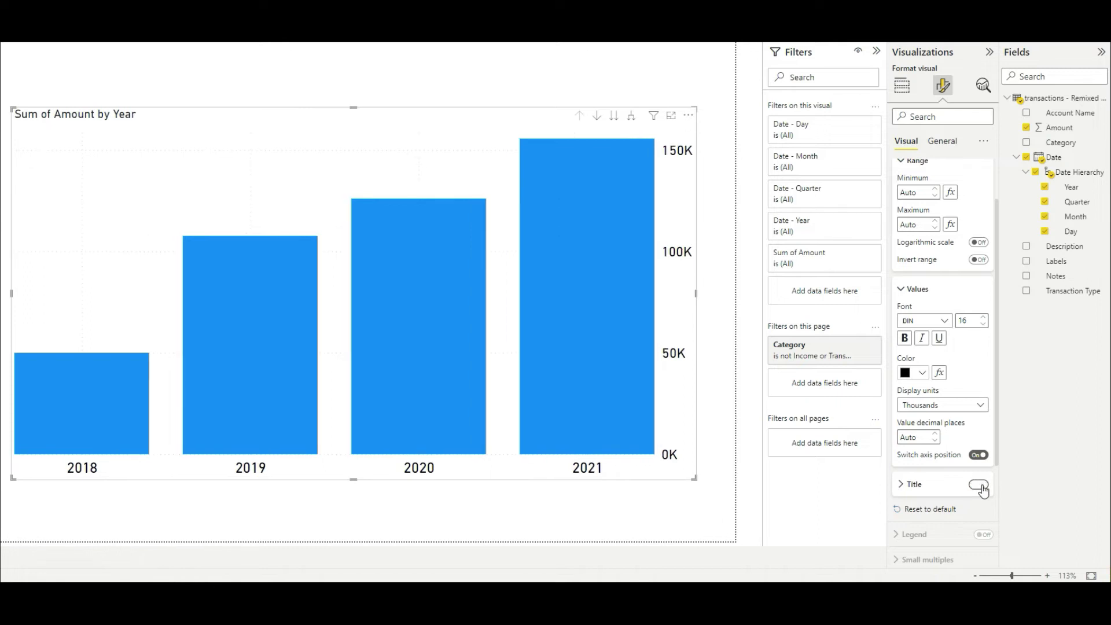
pyautogui.click(980, 486)
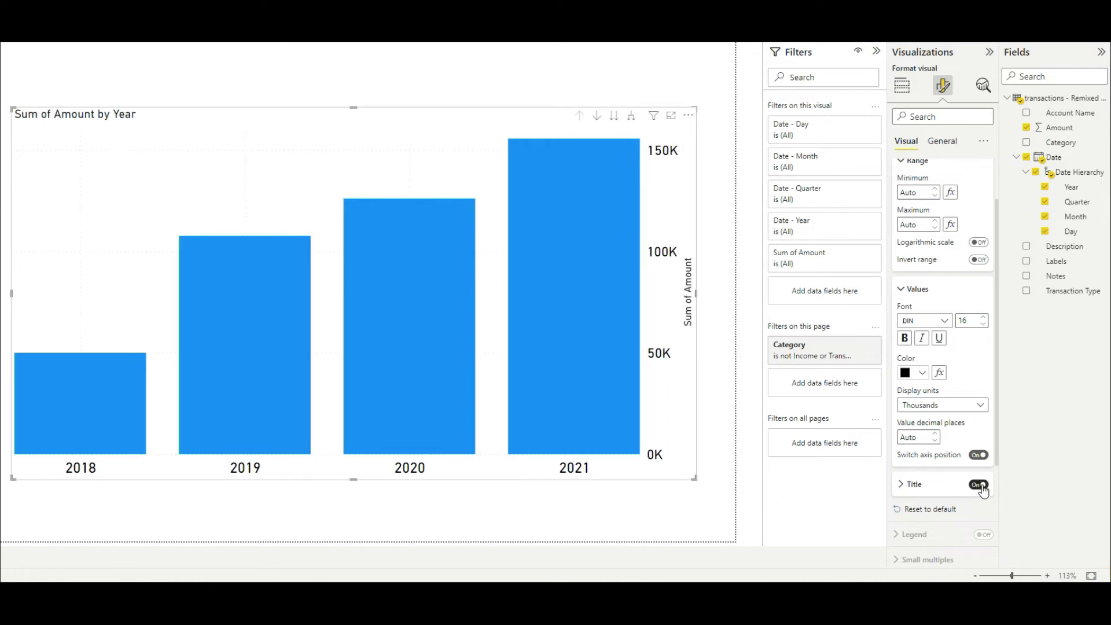
pyautogui.scroll(2, 950, 226)
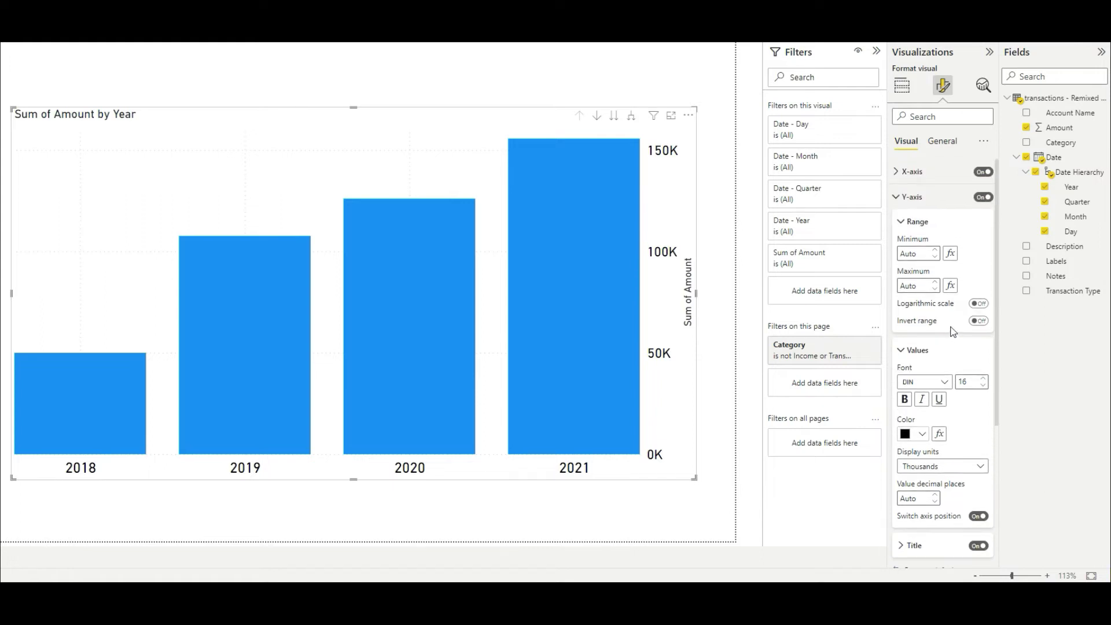
pyautogui.click(898, 199)
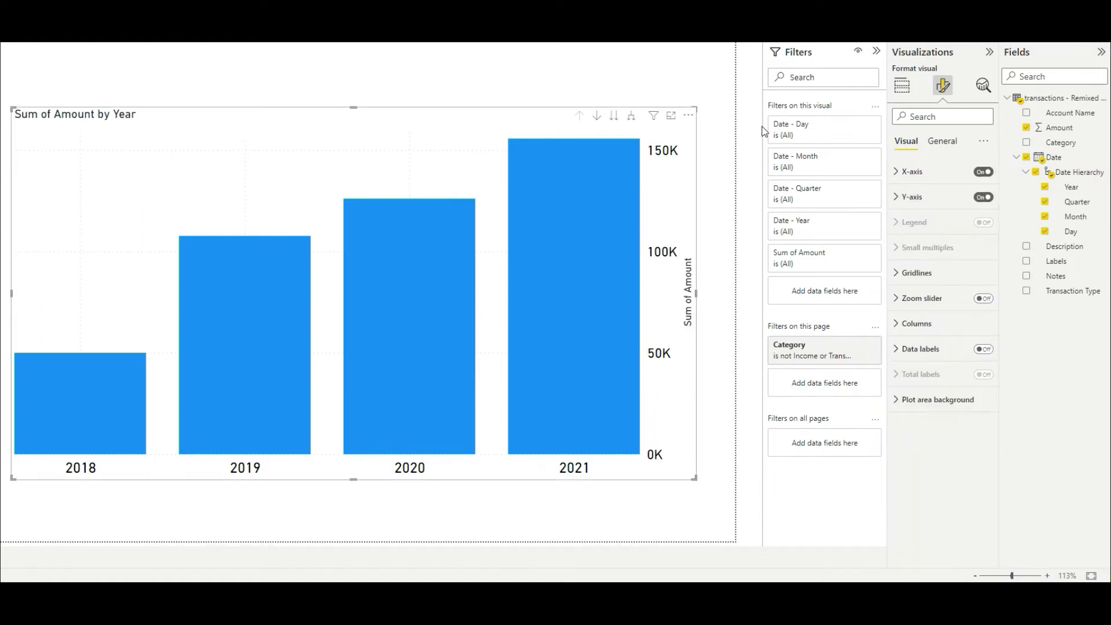
# Rename the chart's Y-axis field for this visual as "Sum of Dollars"
pyautogui.click(899, 92)
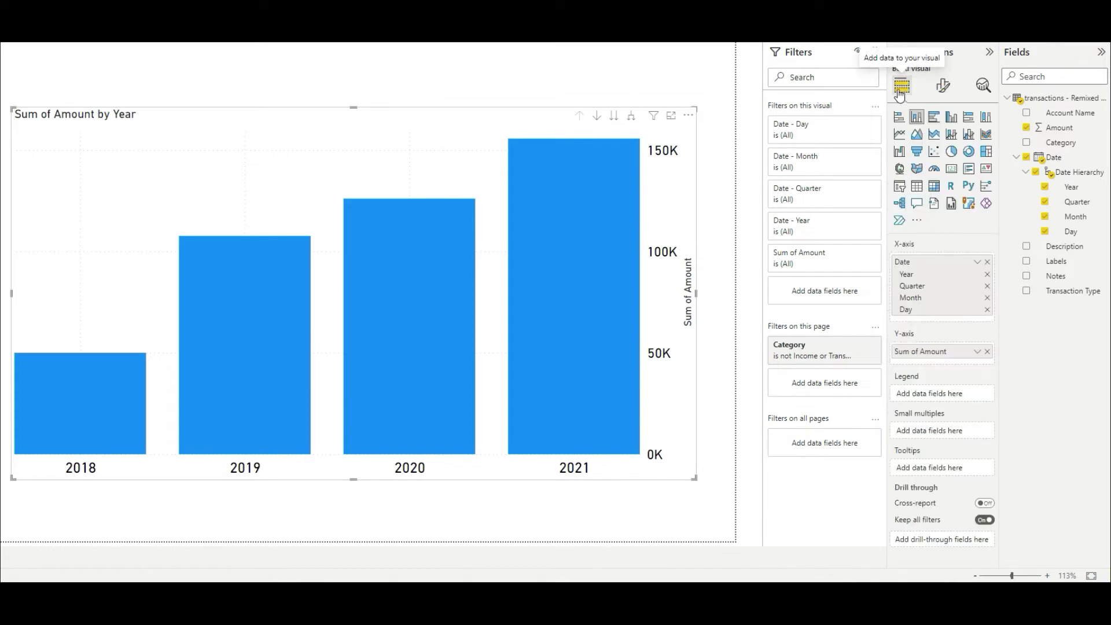
pyautogui.doubleClick(926, 353)
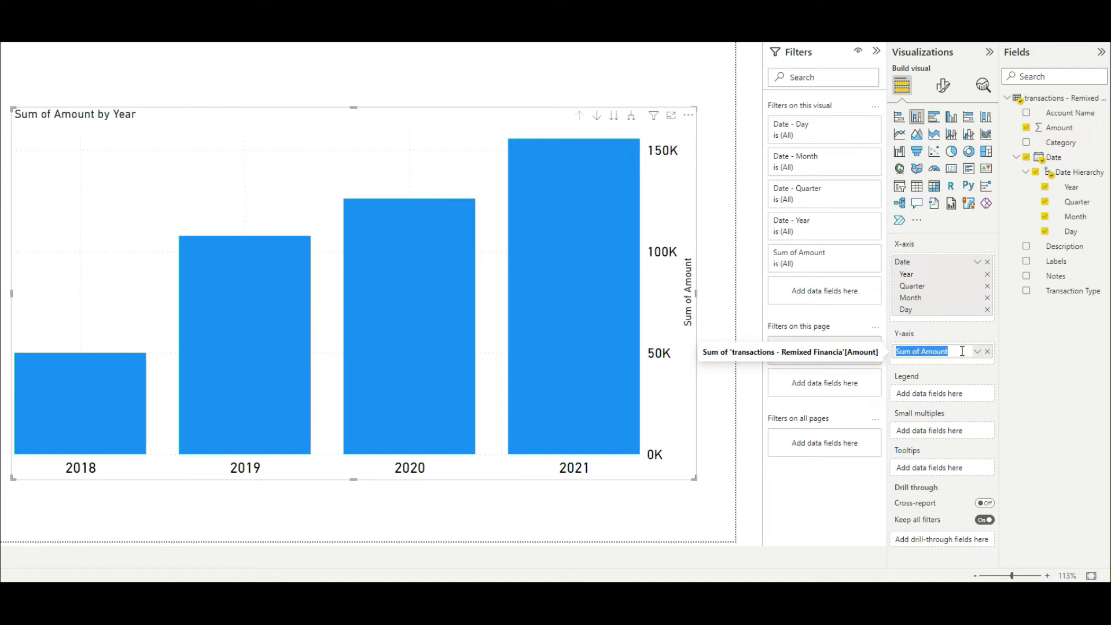
pyautogui.write('Sum of')
pyautogui.press('Return')
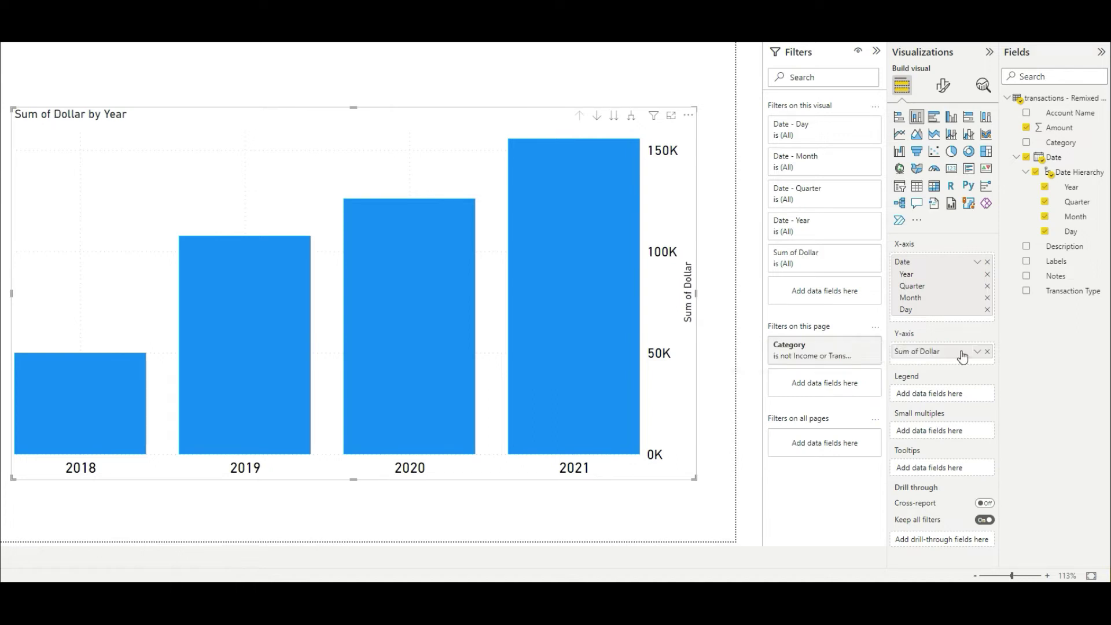
pyautogui.doubleClick(962, 351)
pyautogui.press('End')
pyautogui.write('s')
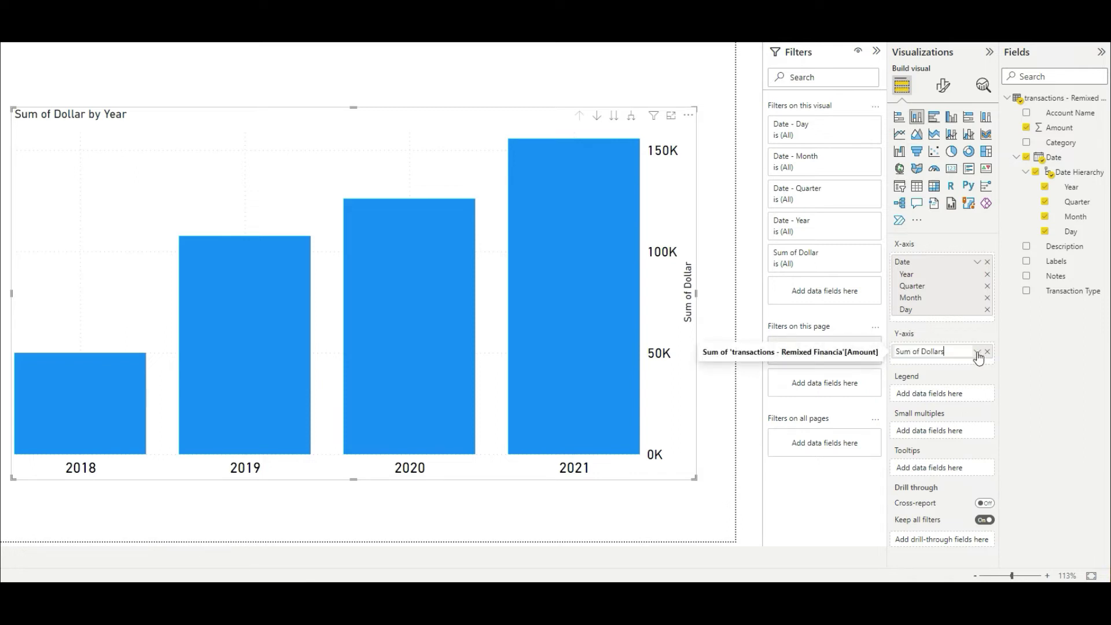
pyautogui.press('Return')
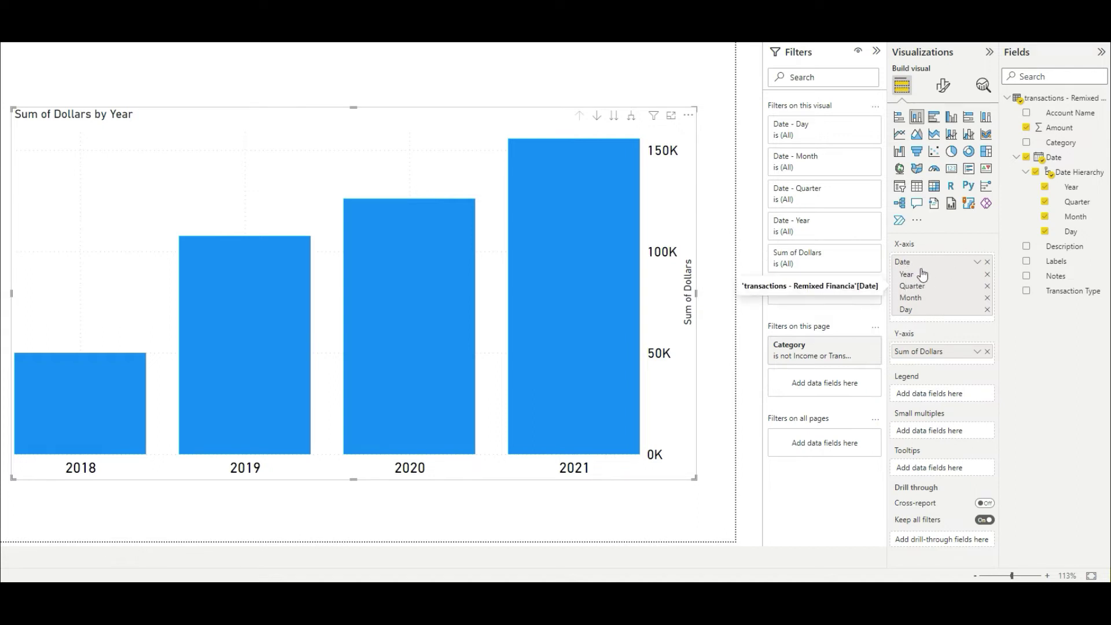
pyautogui.moveTo(906, 271)
pyautogui.mouseDown()
pyautogui.moveTo(123, 121)
pyautogui.moveTo(252, 135)
pyautogui.moveTo(906, 272)
pyautogui.mouseUp()
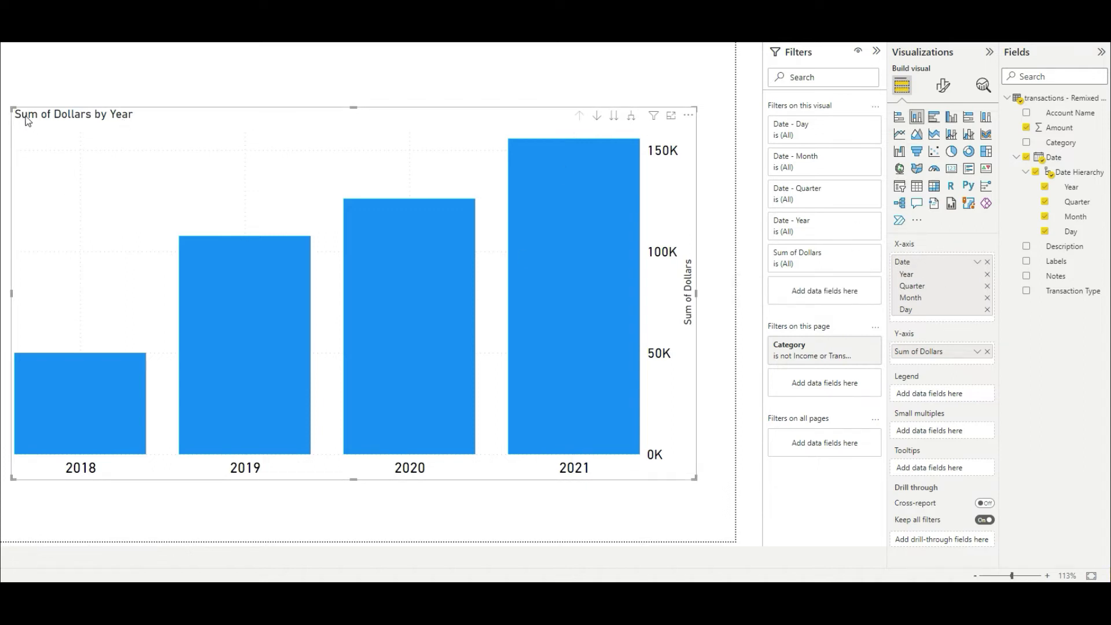
# Turn off the Y-axis title and collapse the Y-axis settings
pyautogui.click(943, 86)
pyautogui.scroll(-2, 984, 509)
pyautogui.click(980, 506)
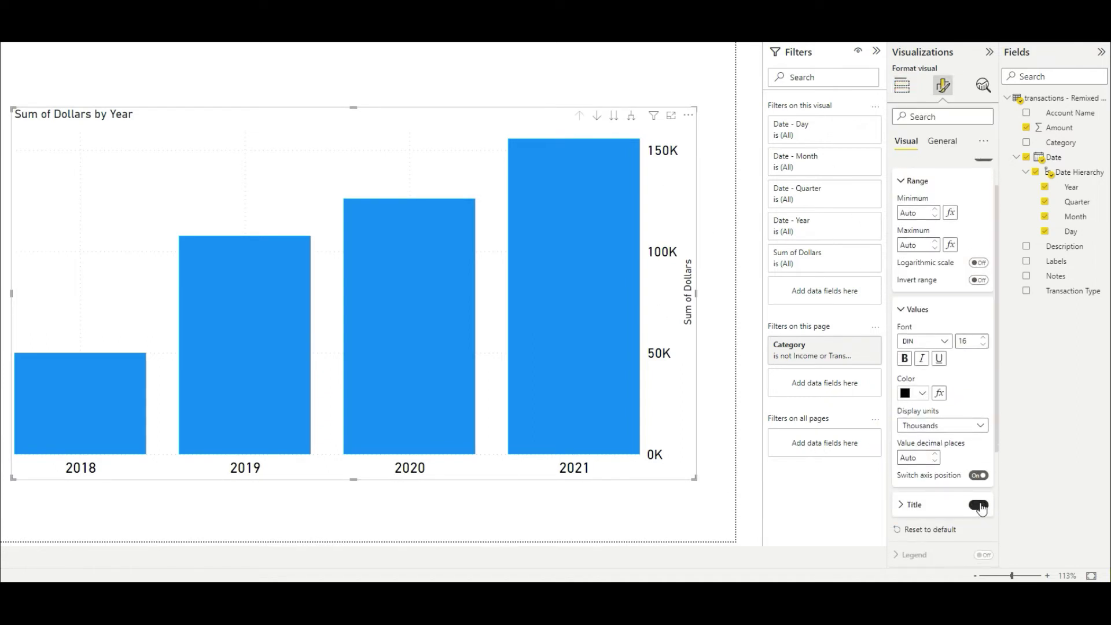
pyautogui.scroll(2, 973, 440)
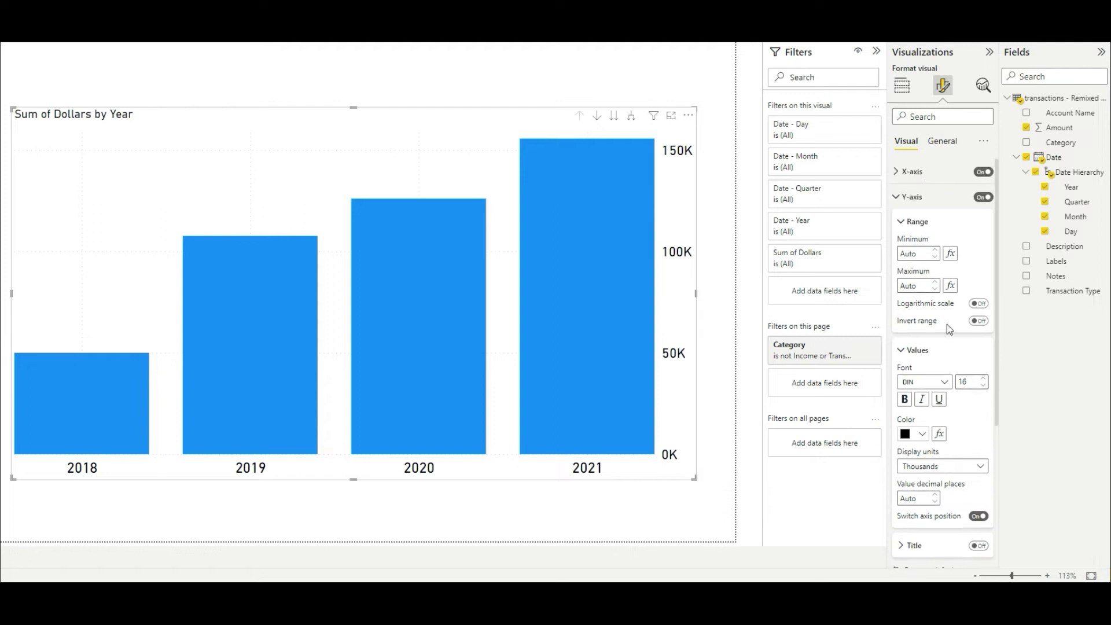
pyautogui.click(899, 199)
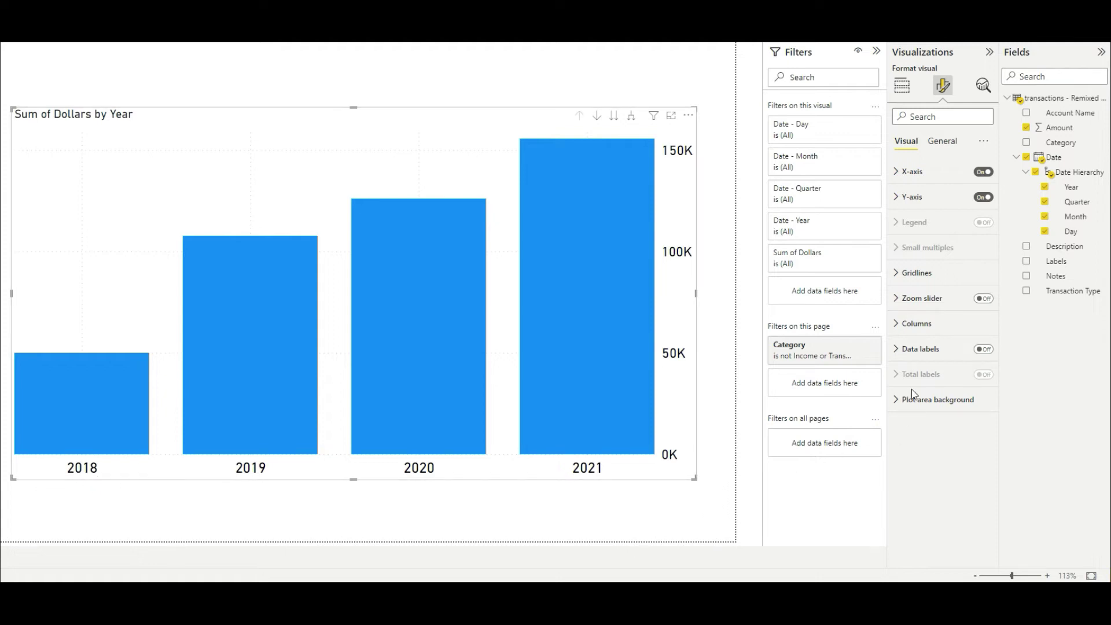
# Turn off the chart's horizontal gridlines, toggling them to compare the look with and without
pyautogui.click(912, 273)
pyautogui.click(979, 298)
pyautogui.click(979, 299)
pyautogui.click(979, 299)
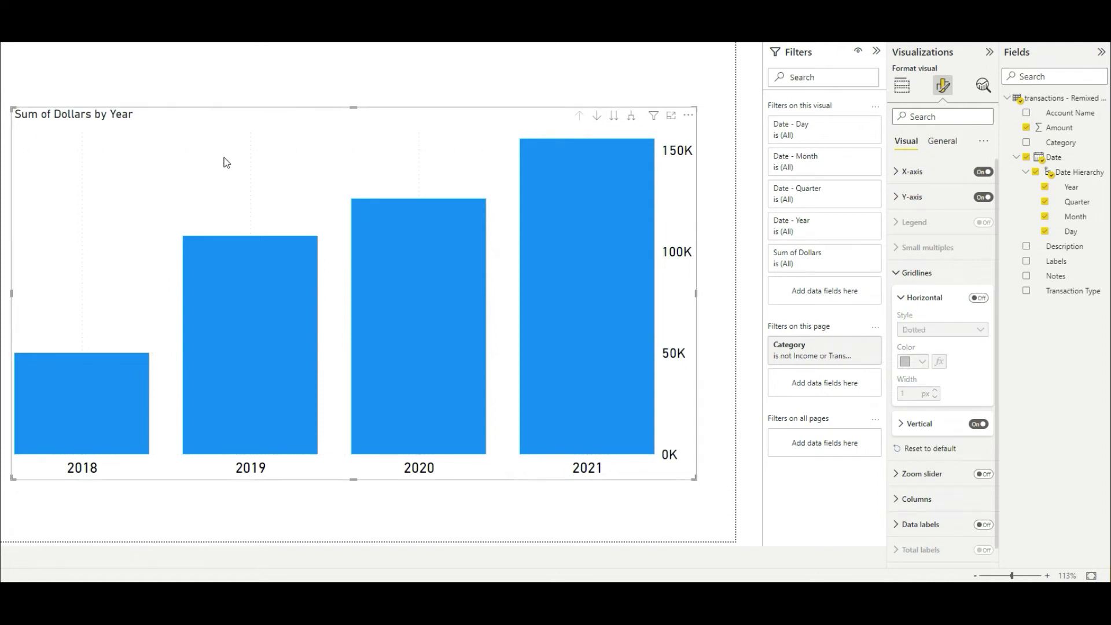
# Turn off the chart's vertical gridlines after toggling the horizontal ones on and off again
pyautogui.click(980, 298)
pyautogui.click(980, 299)
pyautogui.click(981, 425)
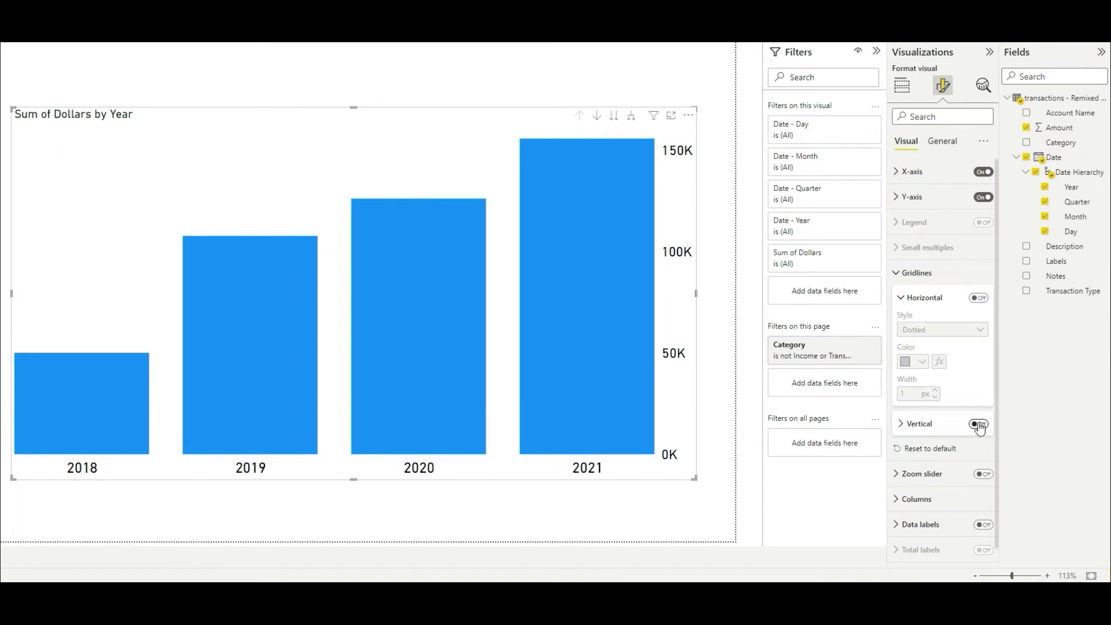
# Turn on the chart's horizontal gridlines and format them in the Solid style with a light gray color
pyautogui.click(982, 300)
pyautogui.click(966, 330)
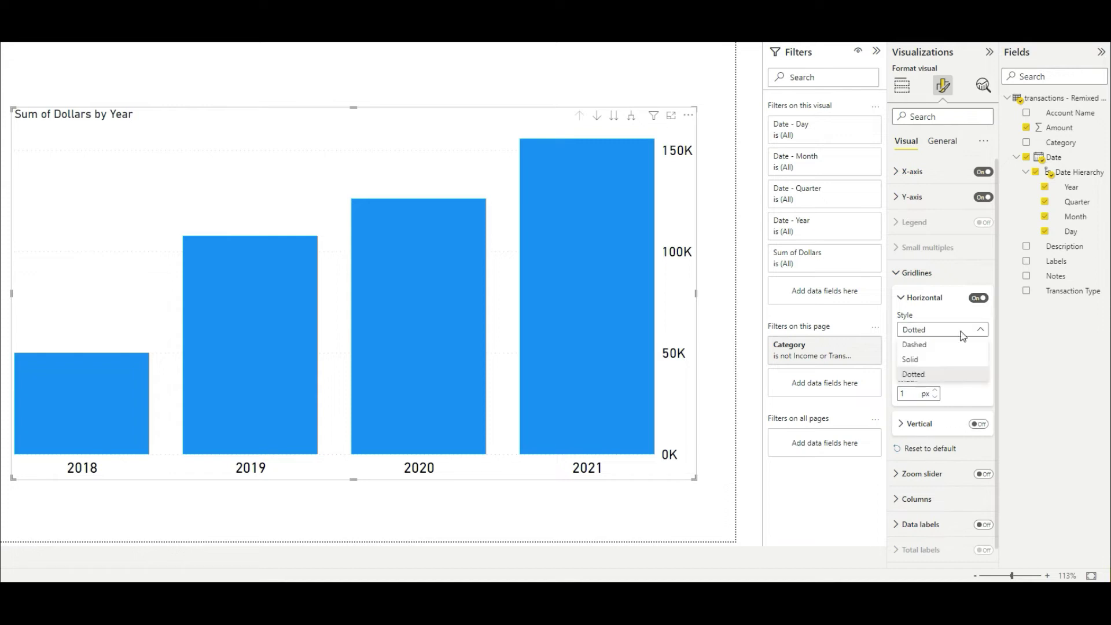
pyautogui.click(929, 364)
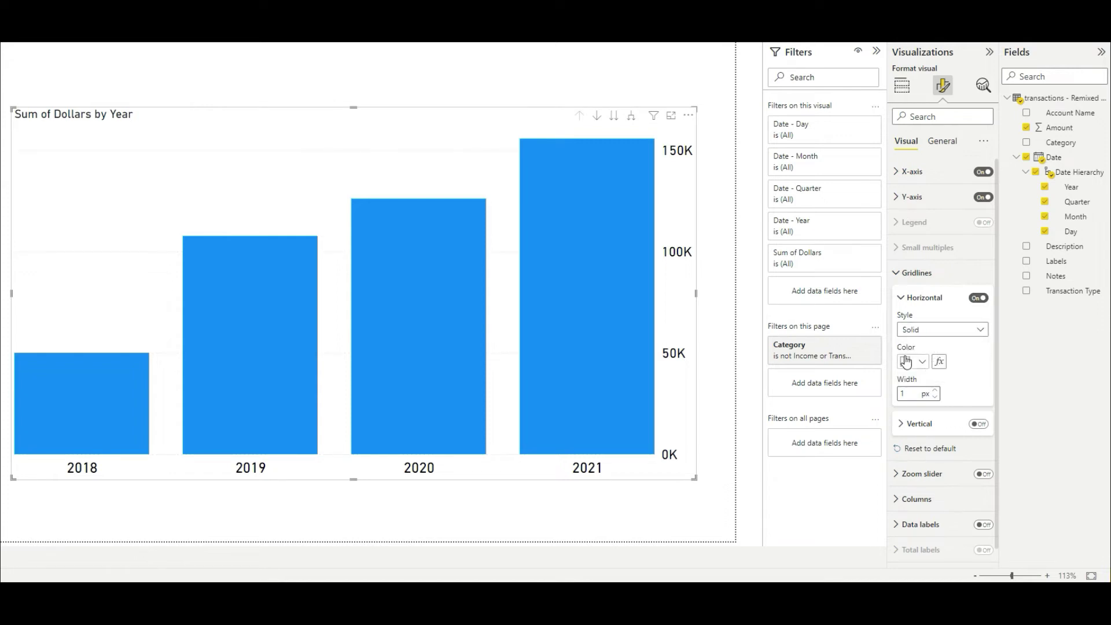
pyautogui.click(906, 362)
pyautogui.click(916, 230)
pyautogui.click(921, 363)
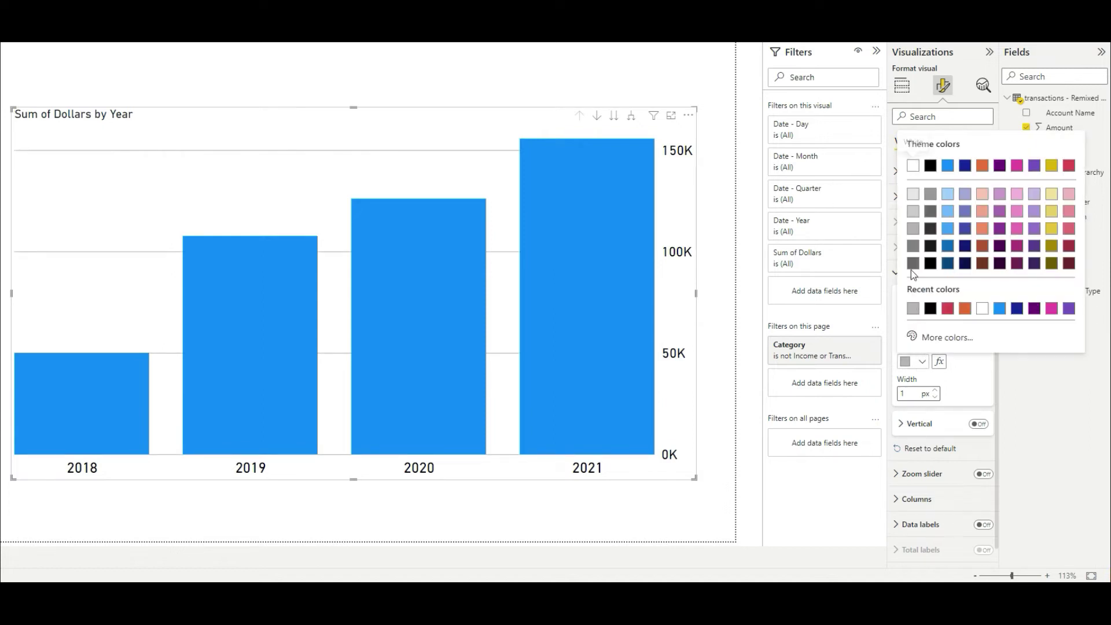
pyautogui.click(910, 211)
# Try a 4 px width for the horizontal gridlines, set it to 1 px, and collapse the gridline settings
pyautogui.scroll(-1, 961, 367)
pyautogui.click(938, 377)
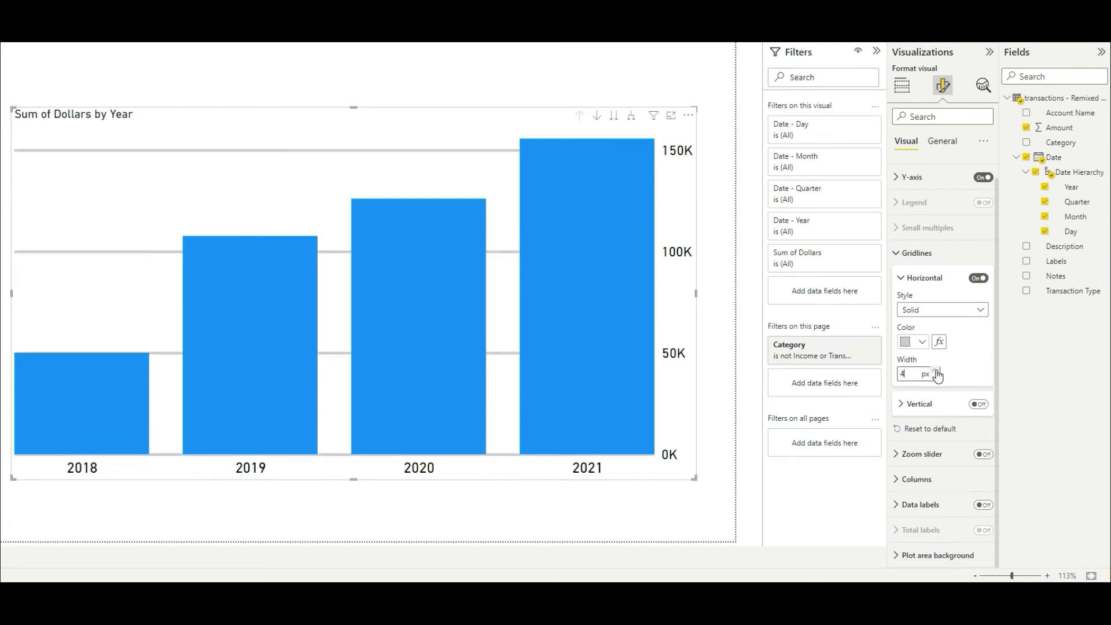
pyautogui.doubleClick(903, 375)
pyautogui.write('1')
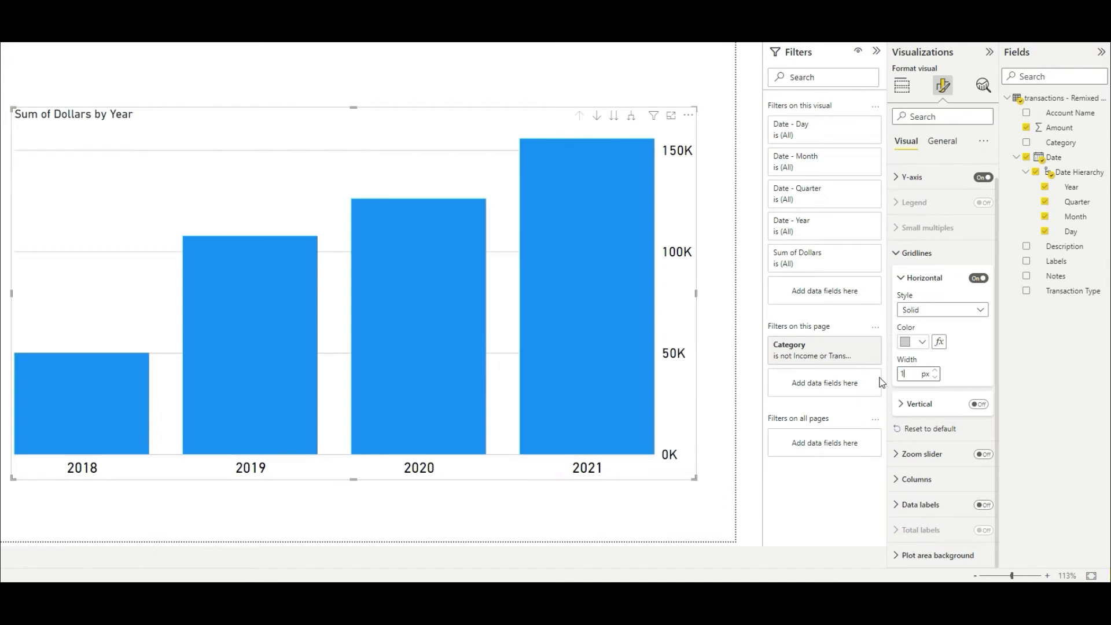
pyautogui.click(901, 278)
pyautogui.click(901, 277)
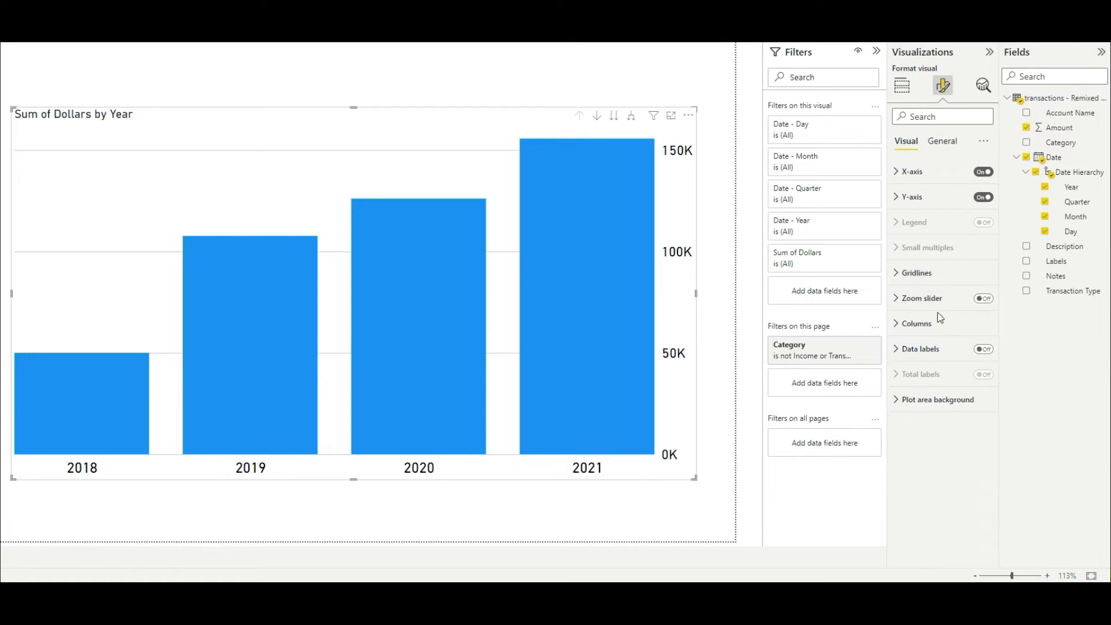
# Try the zoom slider on both axes, restore the full ranges, and turn the slider off
pyautogui.click(898, 298)
pyautogui.click(983, 298)
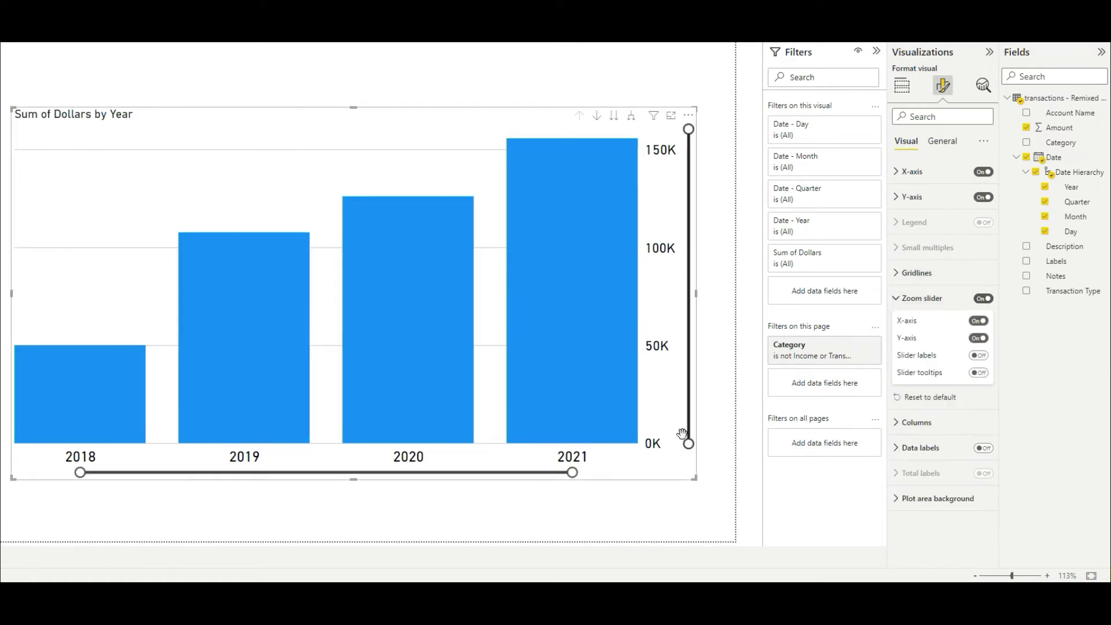
pyautogui.moveTo(688, 443); pyautogui.dragTo(689, 236)
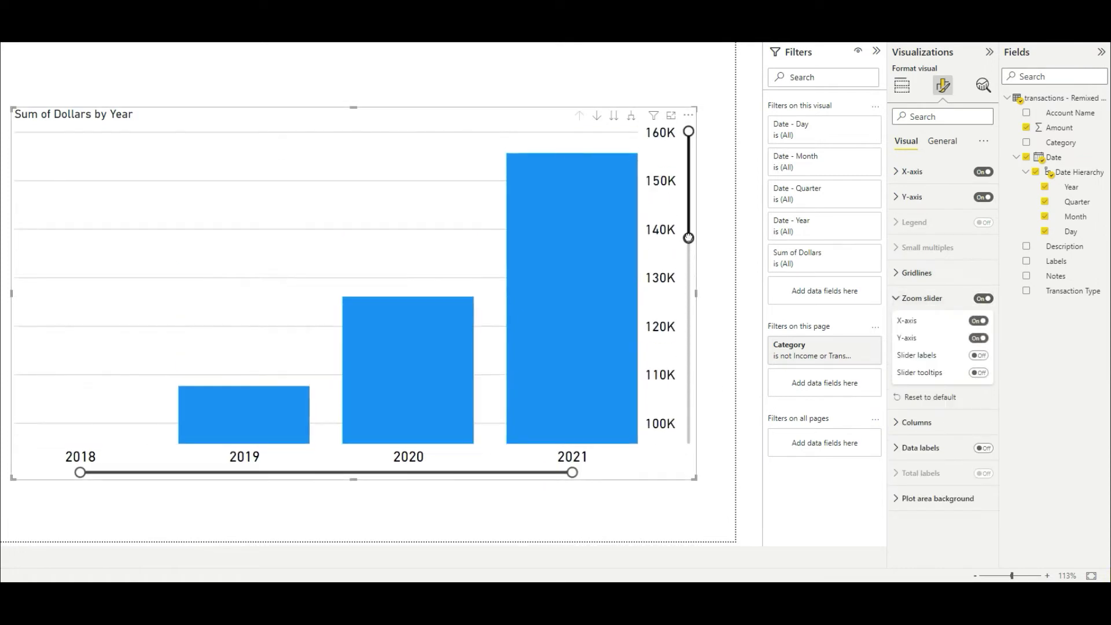
pyautogui.moveTo(681, 181); pyautogui.dragTo(681, 418)
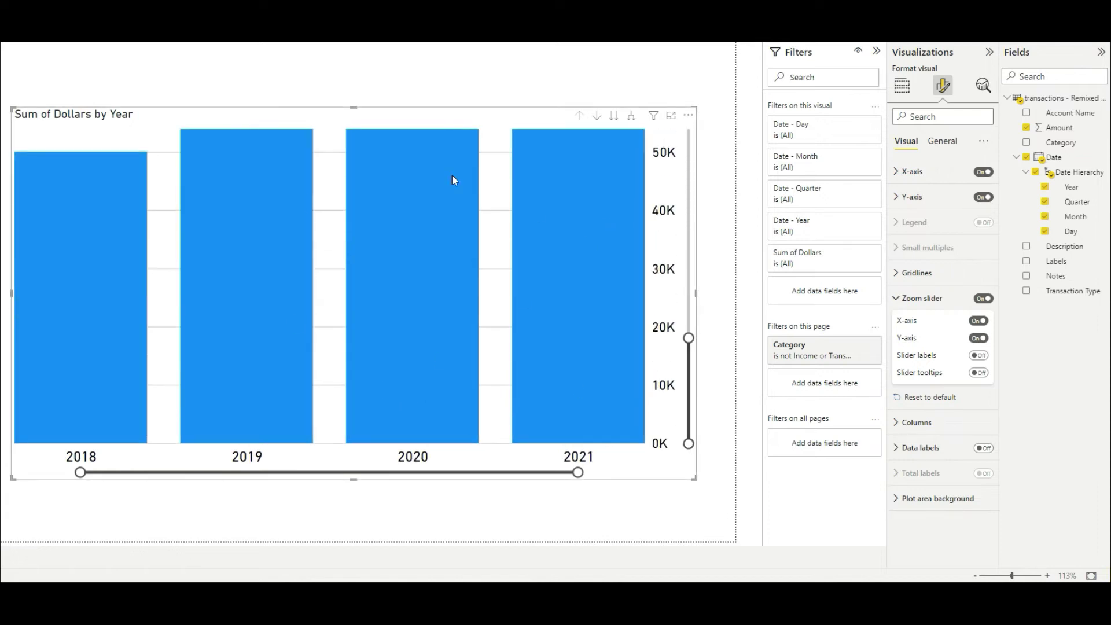
pyautogui.moveTo(81, 472); pyautogui.dragTo(407, 473)
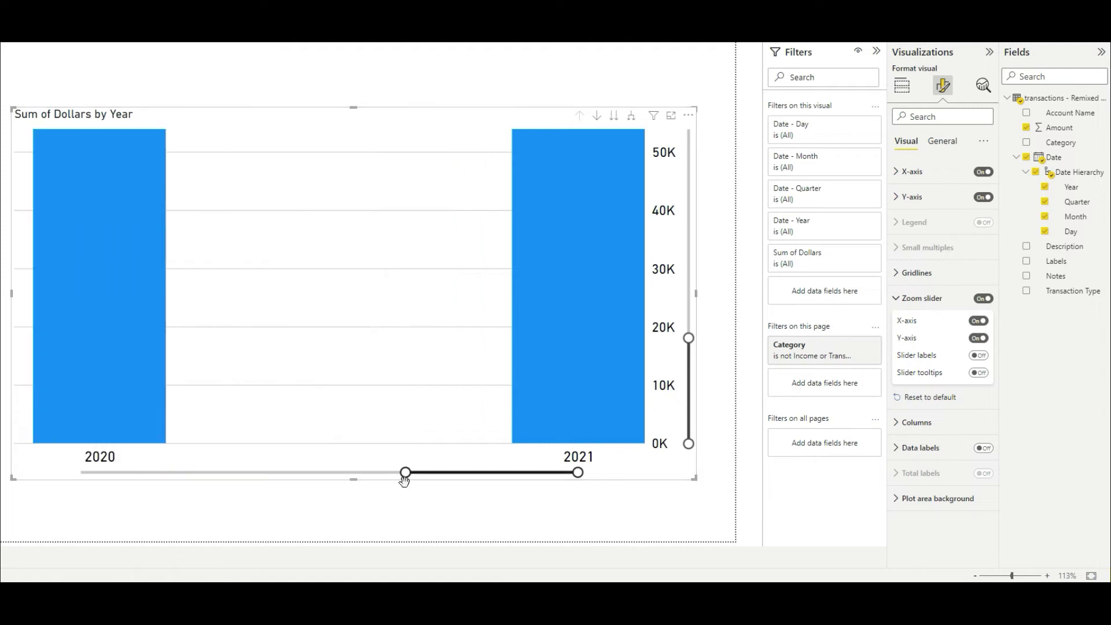
pyautogui.moveTo(690, 334); pyautogui.dragTo(689, 129)
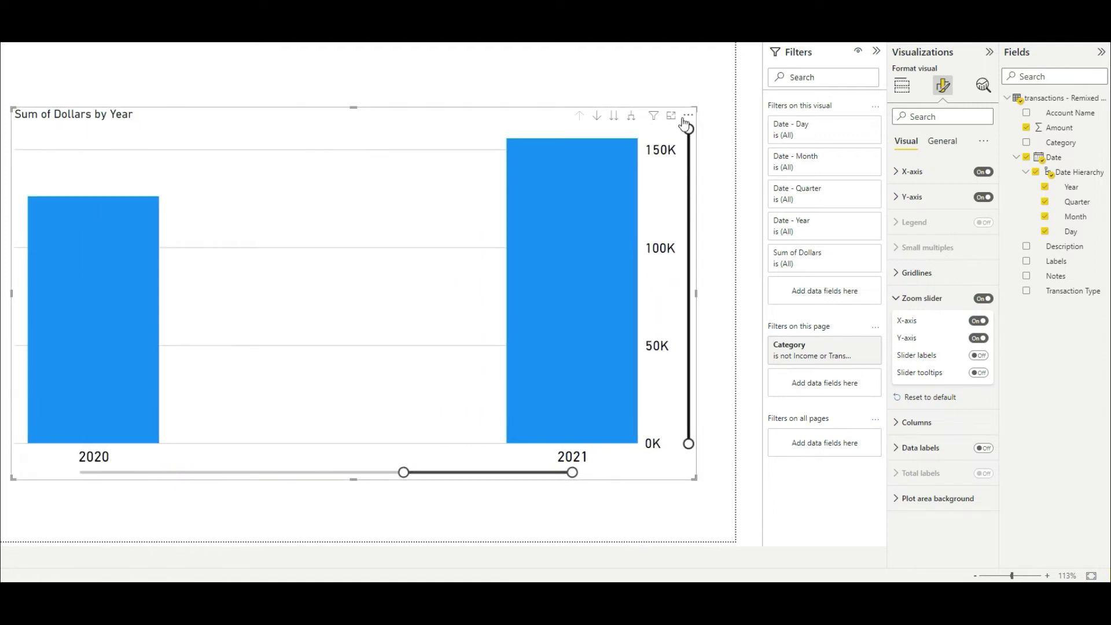
pyautogui.moveTo(416, 464); pyautogui.dragTo(80, 472)
pyautogui.click(983, 299)
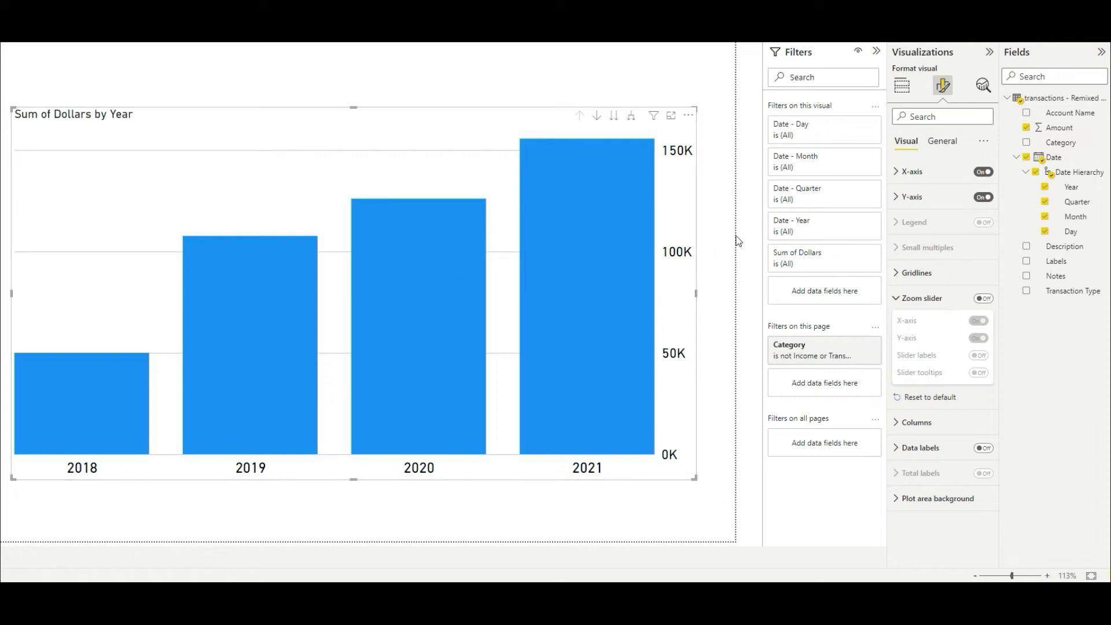
pyautogui.click(897, 299)
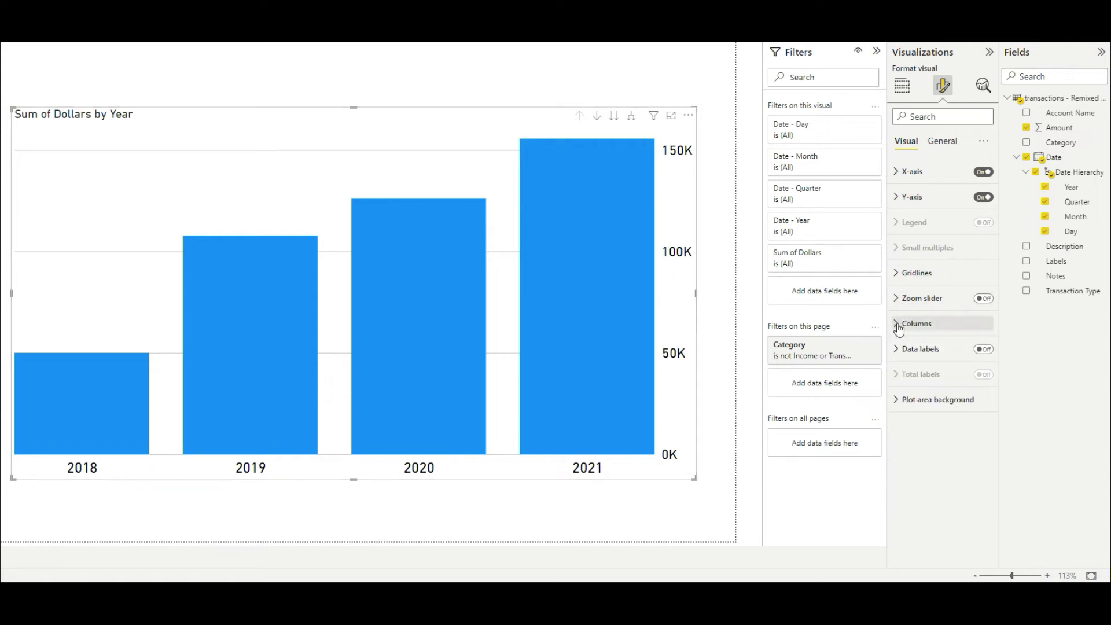
# Show the individual column colors by year, set the 2021 column to red, and collapse the column settings
pyautogui.click(897, 323)
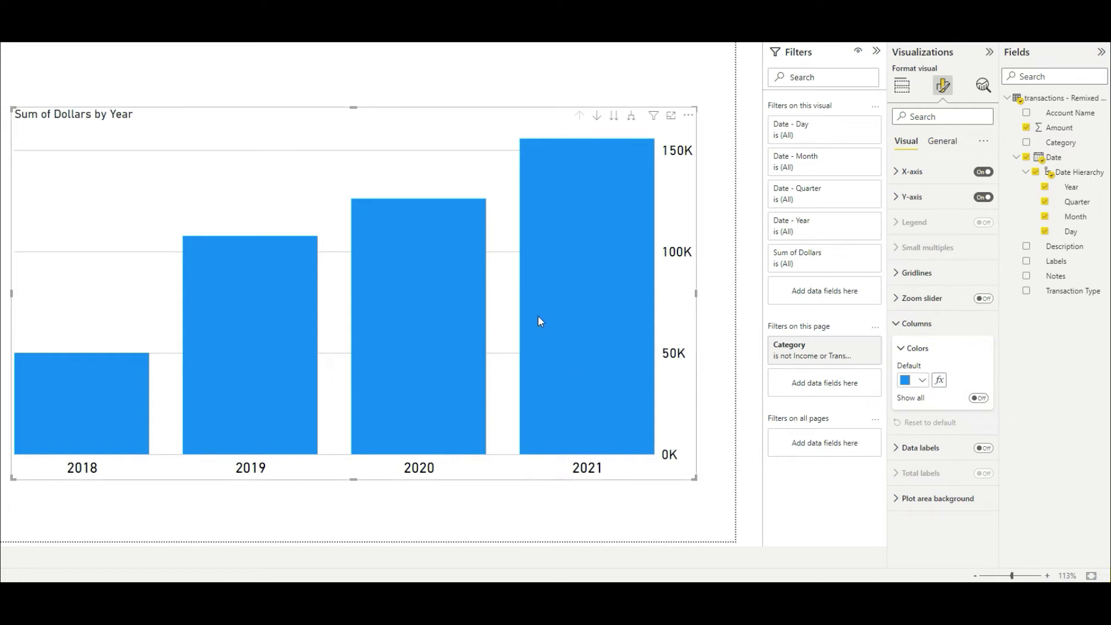
pyautogui.click(979, 398)
pyautogui.scroll(-1, 949, 425)
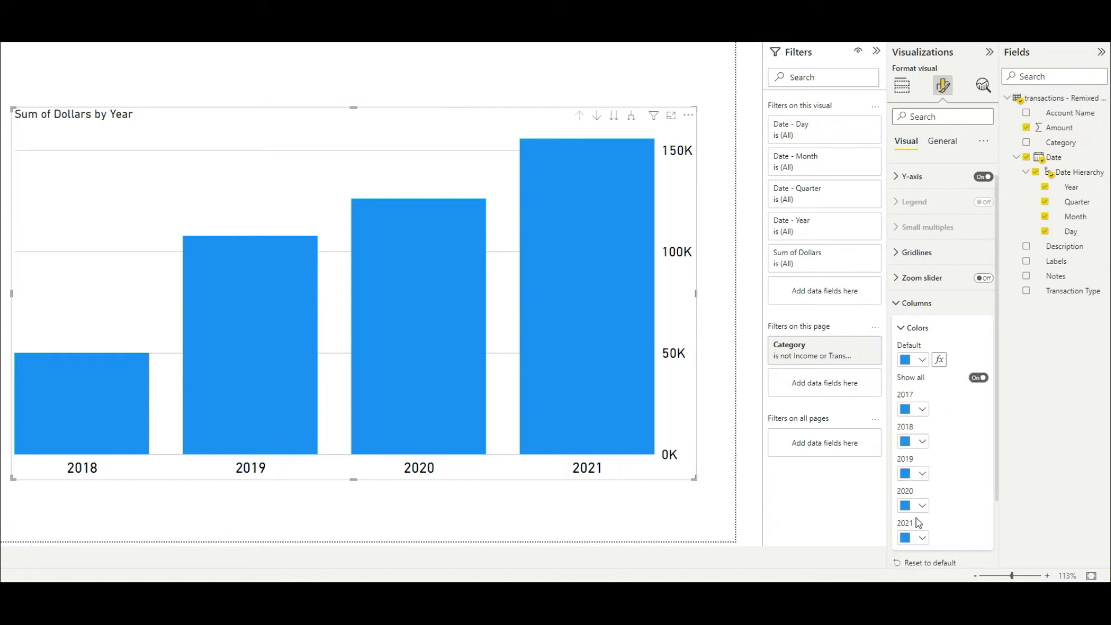
pyautogui.click(924, 540)
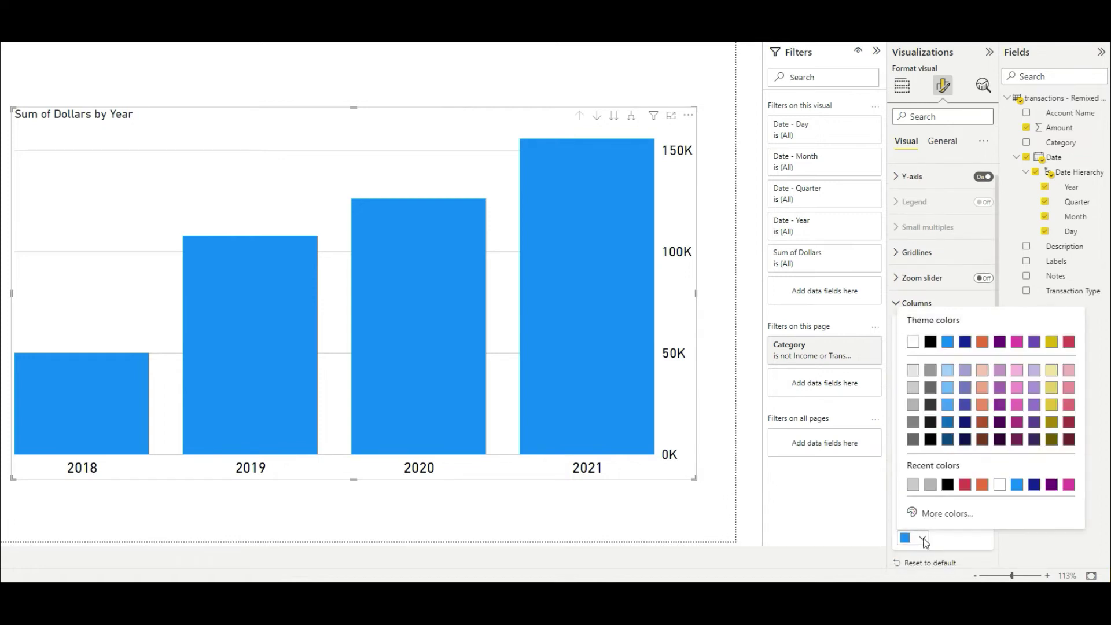
pyautogui.click(1068, 349)
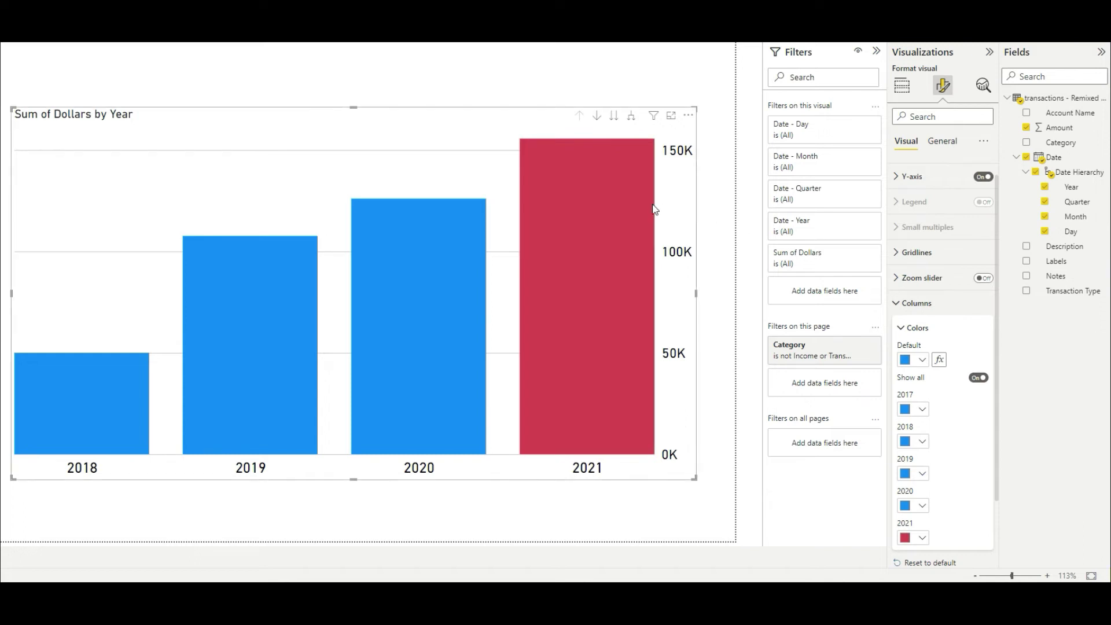
pyautogui.moveTo(653, 210)
pyautogui.moveTo(466, 213)
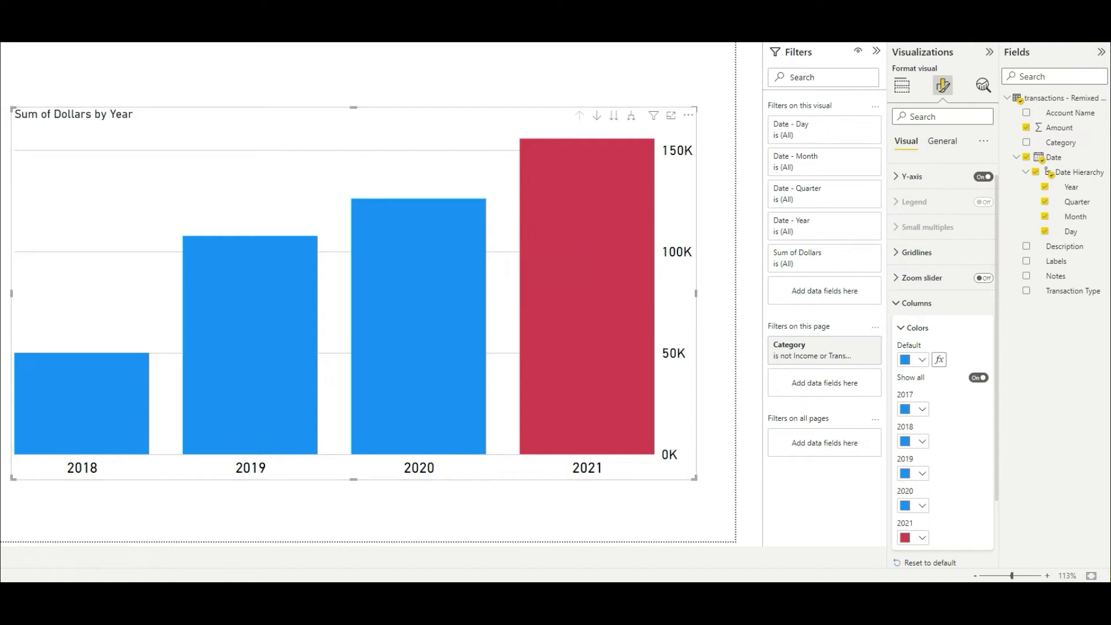
pyautogui.scroll(-2, 944, 417)
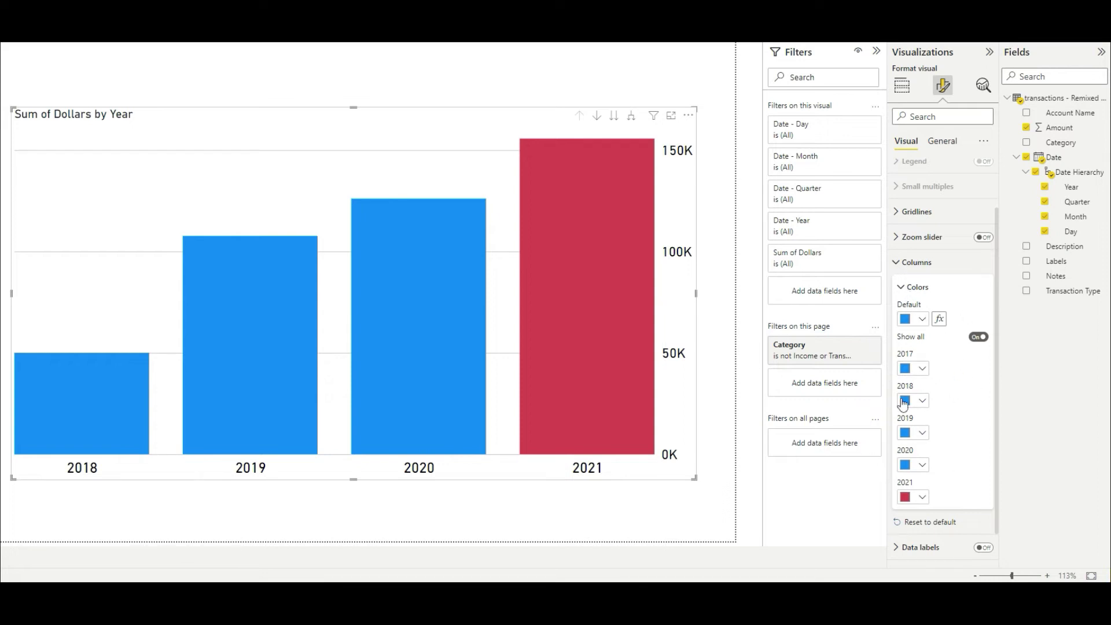
pyautogui.click(903, 264)
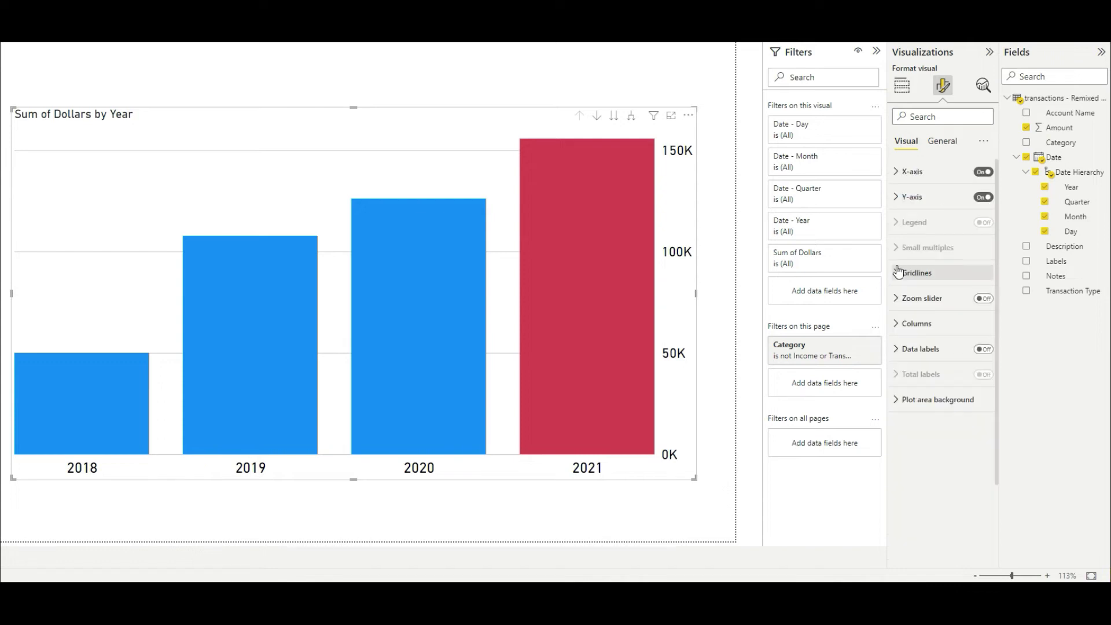
# Turn on the chart's data labels and bring their position options into view
pyautogui.click(897, 354)
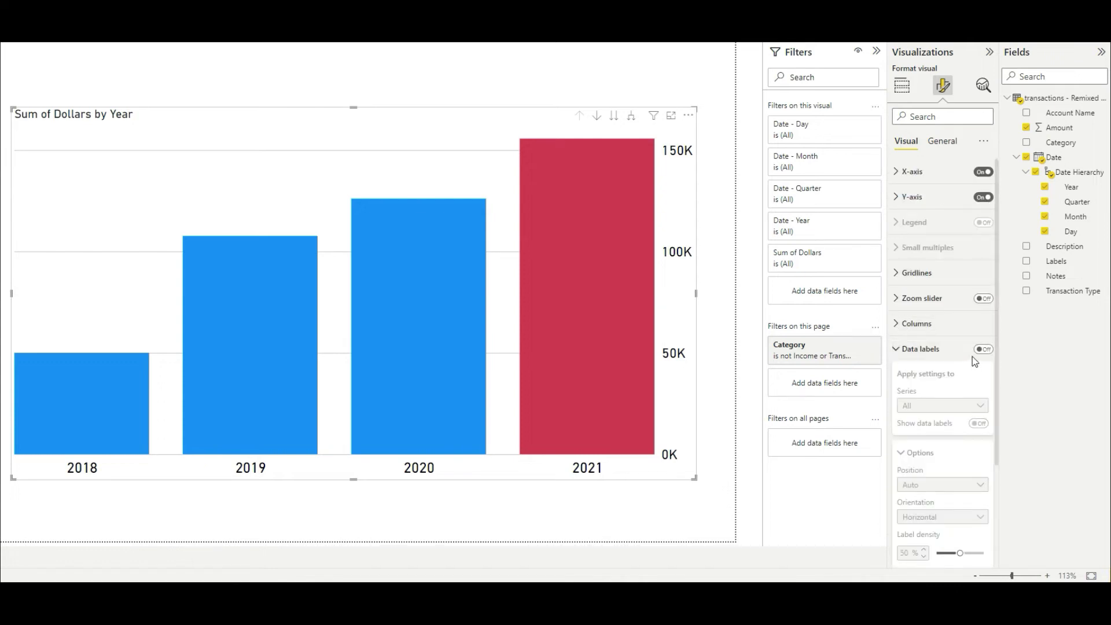
pyautogui.click(983, 349)
pyautogui.scroll(-1, 974, 370)
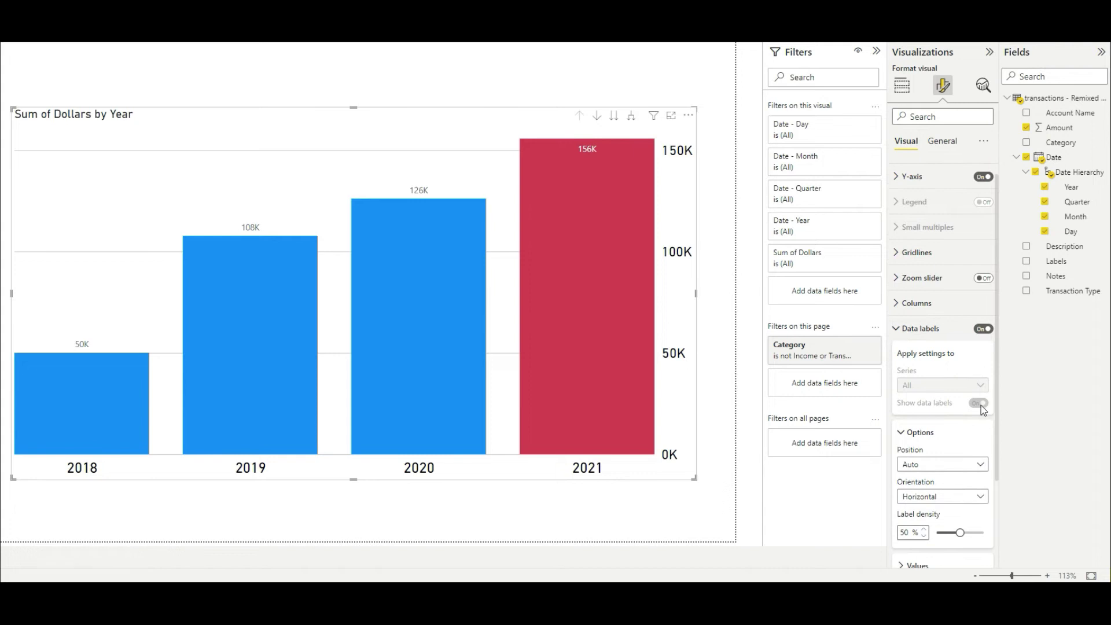
pyautogui.scroll(-1, 982, 405)
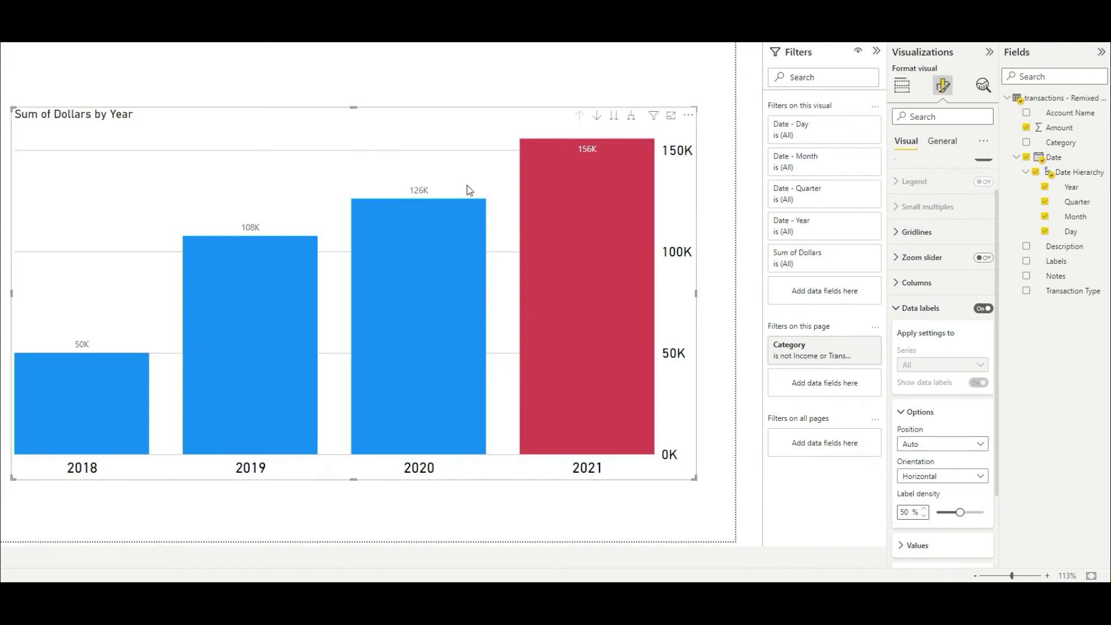
# Try the Inside end, Outside end and Inside base positions for the data labels and settle on Inside center
pyautogui.click(954, 446)
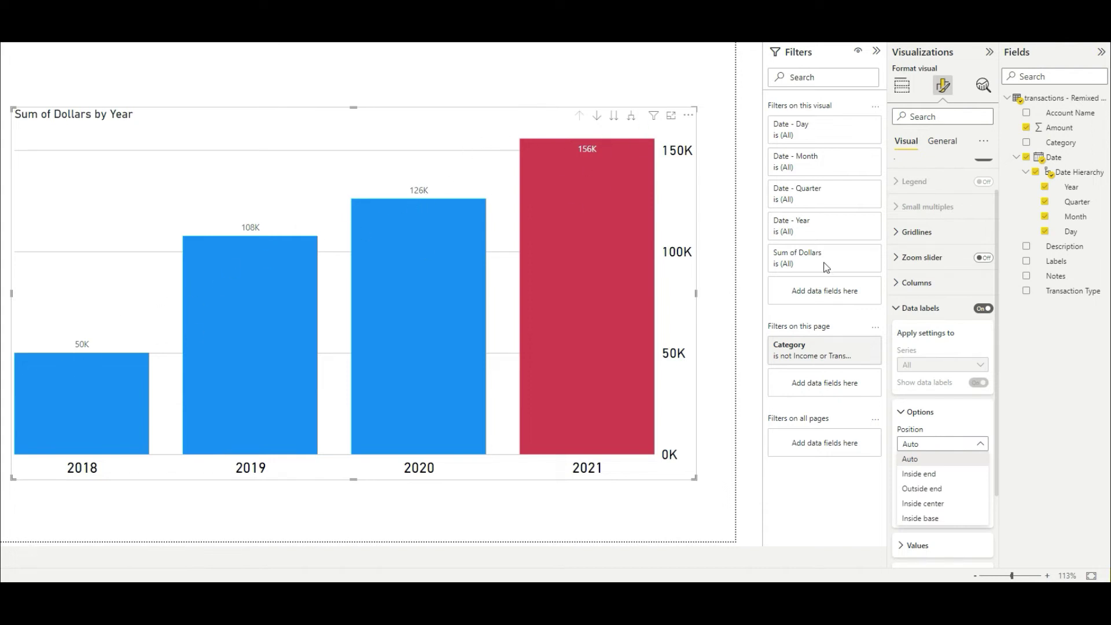
pyautogui.click(934, 477)
pyautogui.scroll(-1, 943, 483)
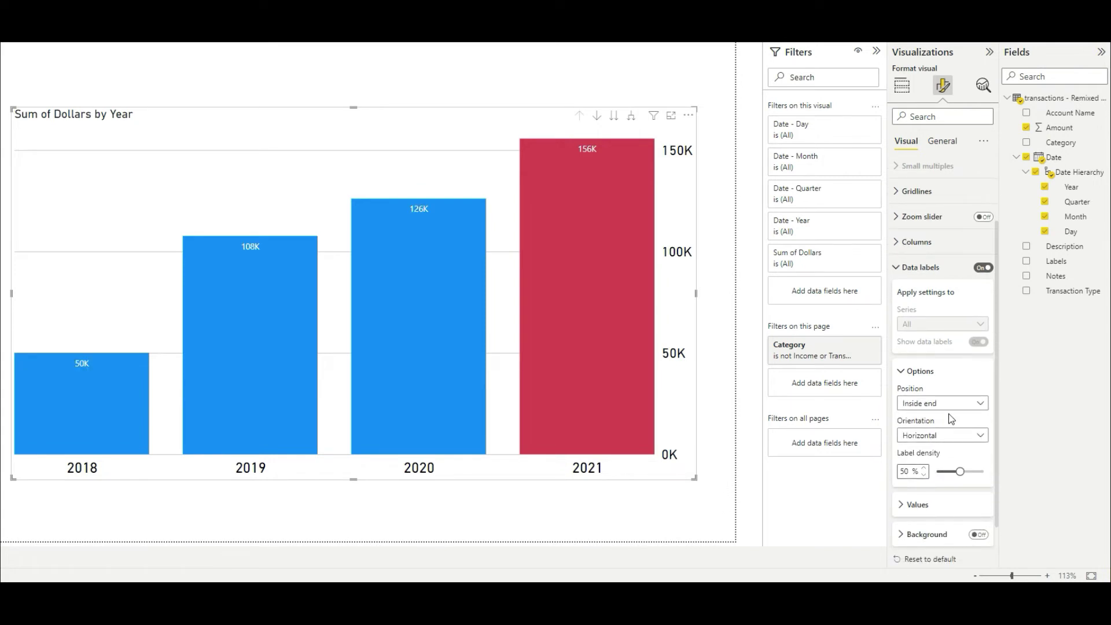
pyautogui.click(949, 405)
pyautogui.click(945, 451)
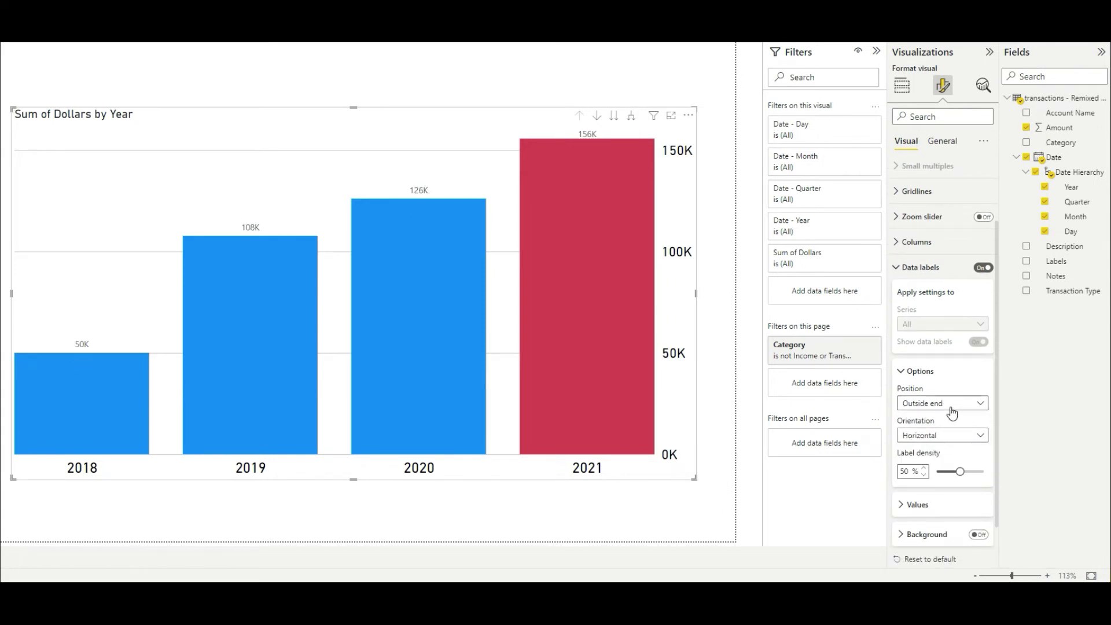
pyautogui.click(952, 409)
pyautogui.click(935, 460)
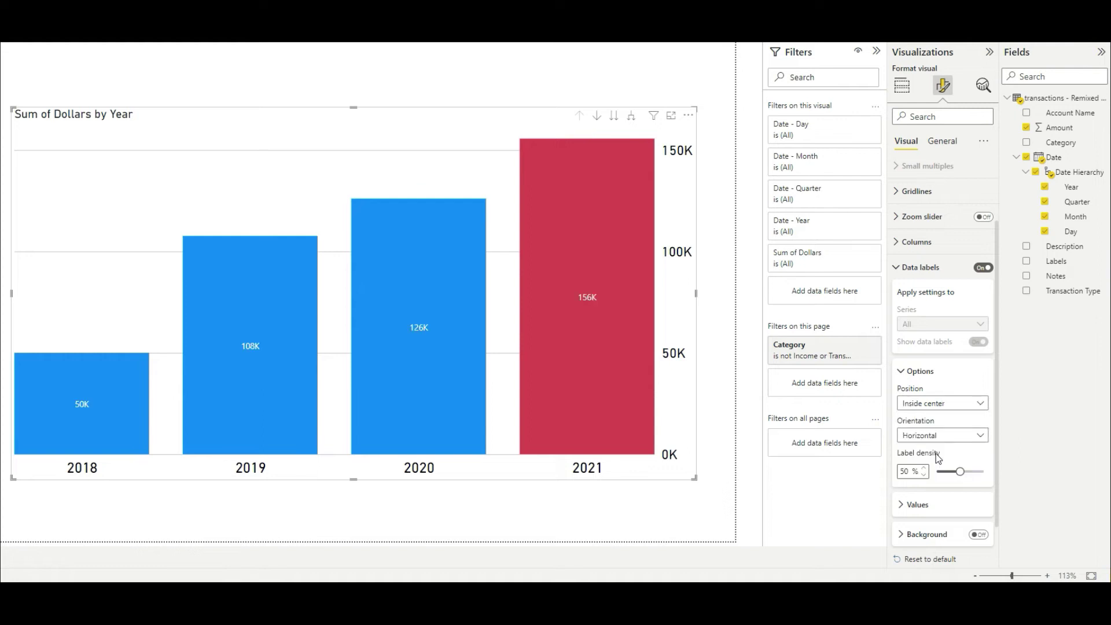
pyautogui.click(950, 404)
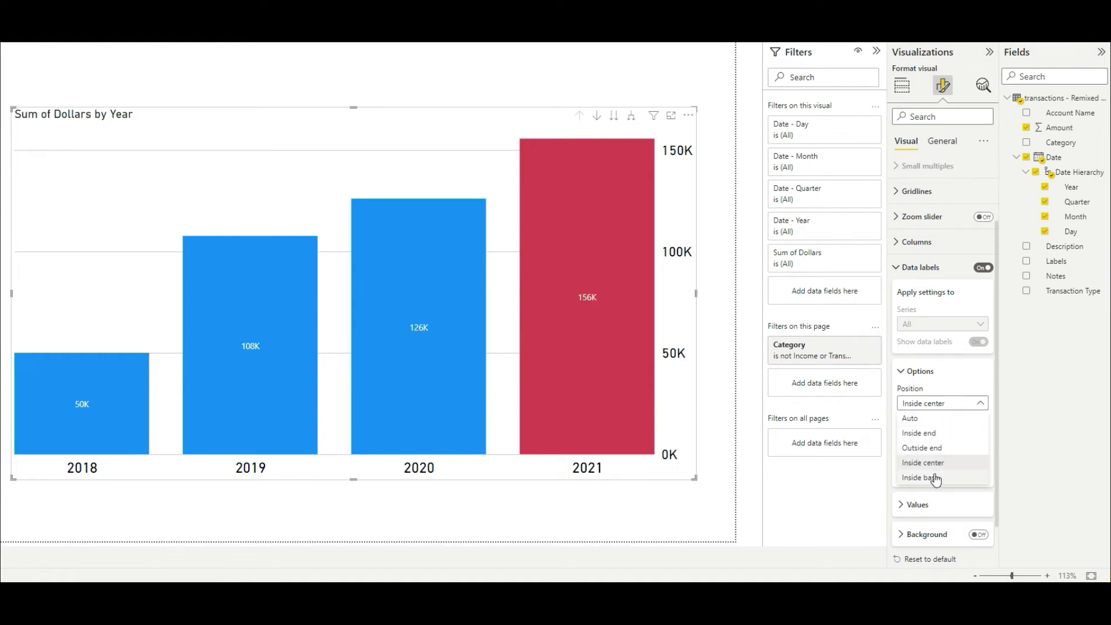
pyautogui.click(945, 458)
pyautogui.press('Down')
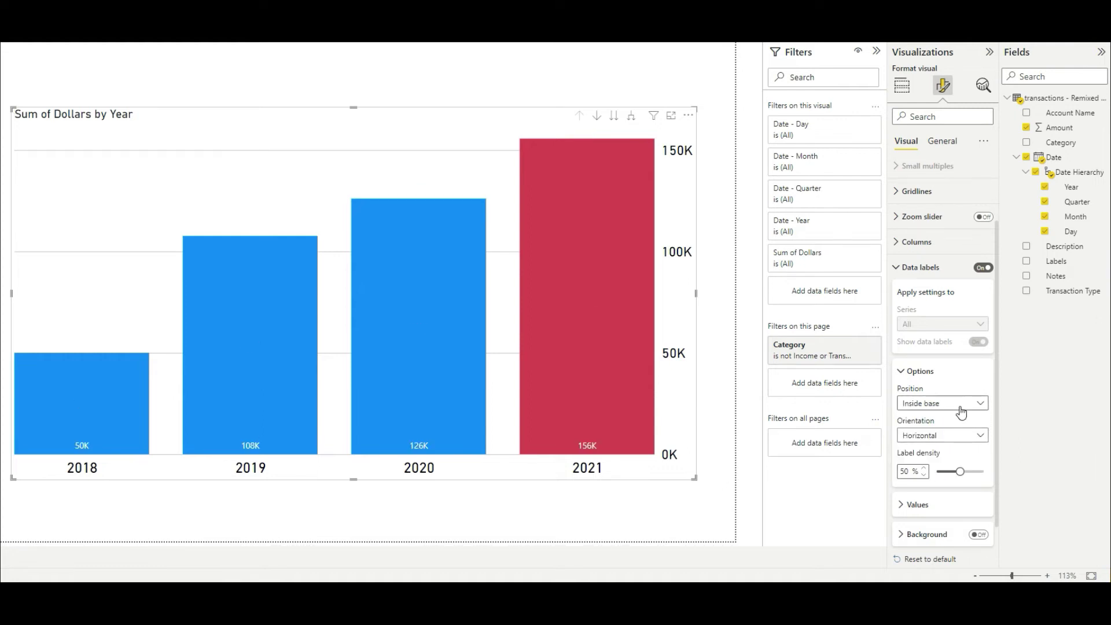
pyautogui.click(962, 410)
pyautogui.click(925, 461)
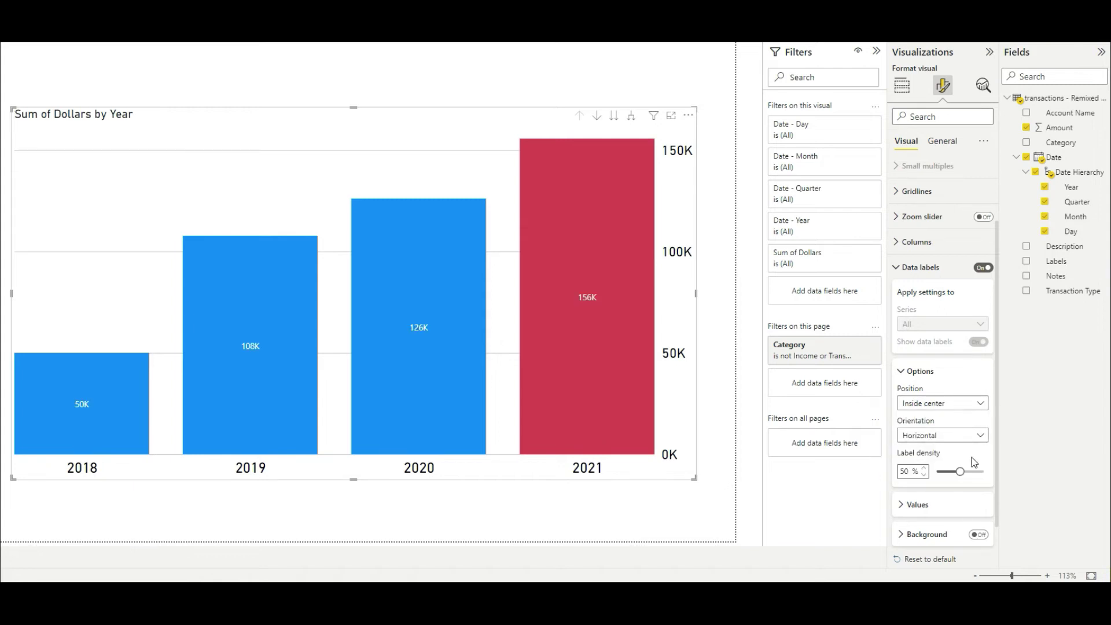
# Try the Vertical orientation for the data labels and return them to Horizontal
pyautogui.click(974, 439)
pyautogui.click(928, 457)
pyautogui.press('Down')
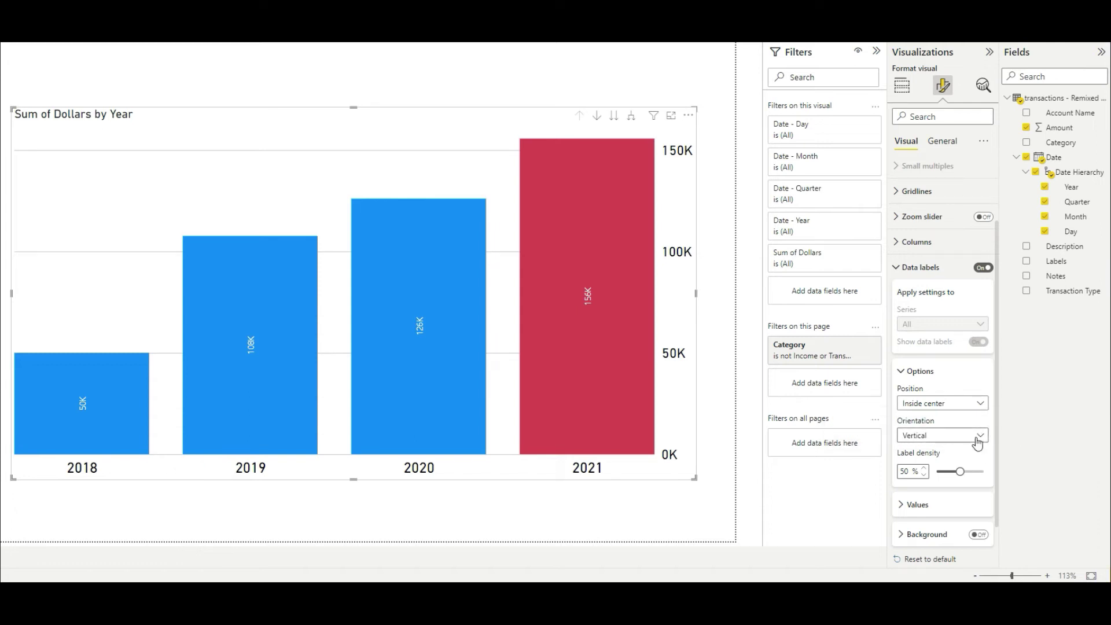
pyautogui.click(972, 437)
pyautogui.press('Escape')
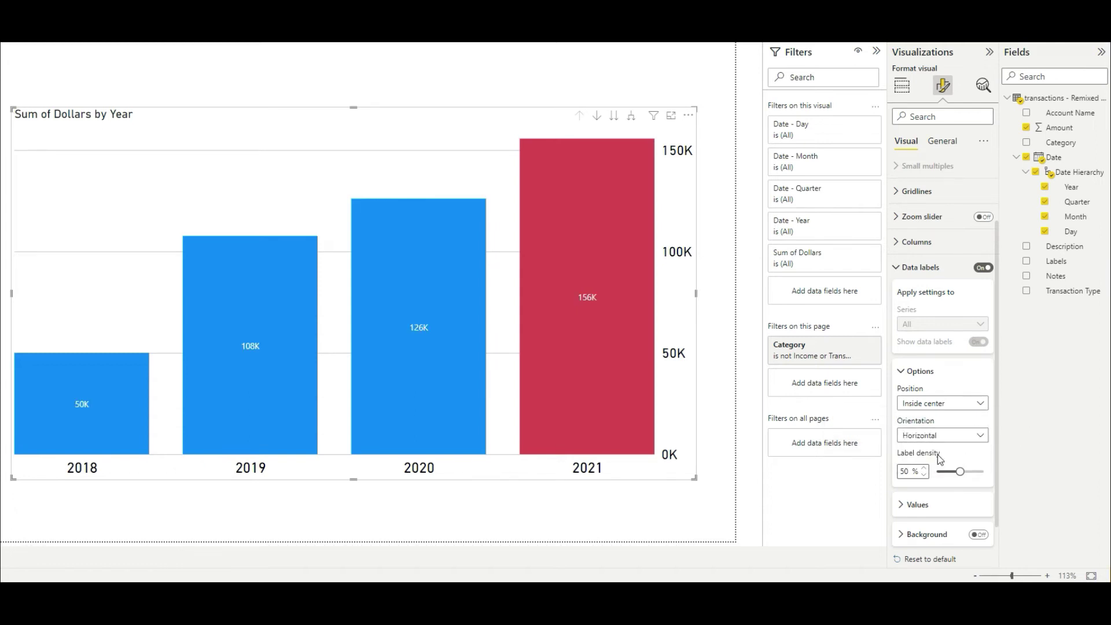
# Set the data label density to 55% and collapse the label options
pyautogui.moveTo(961, 472)
pyautogui.mouseDown()
pyautogui.moveTo(975, 472)
pyautogui.moveTo(962, 472)
pyautogui.mouseUp()
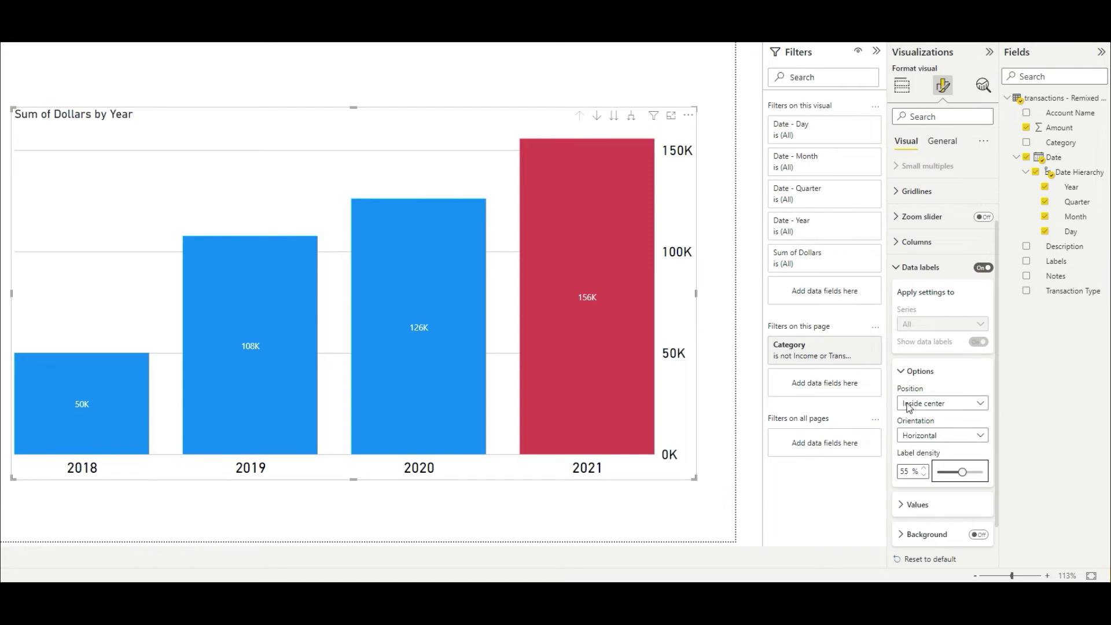
pyautogui.click(904, 371)
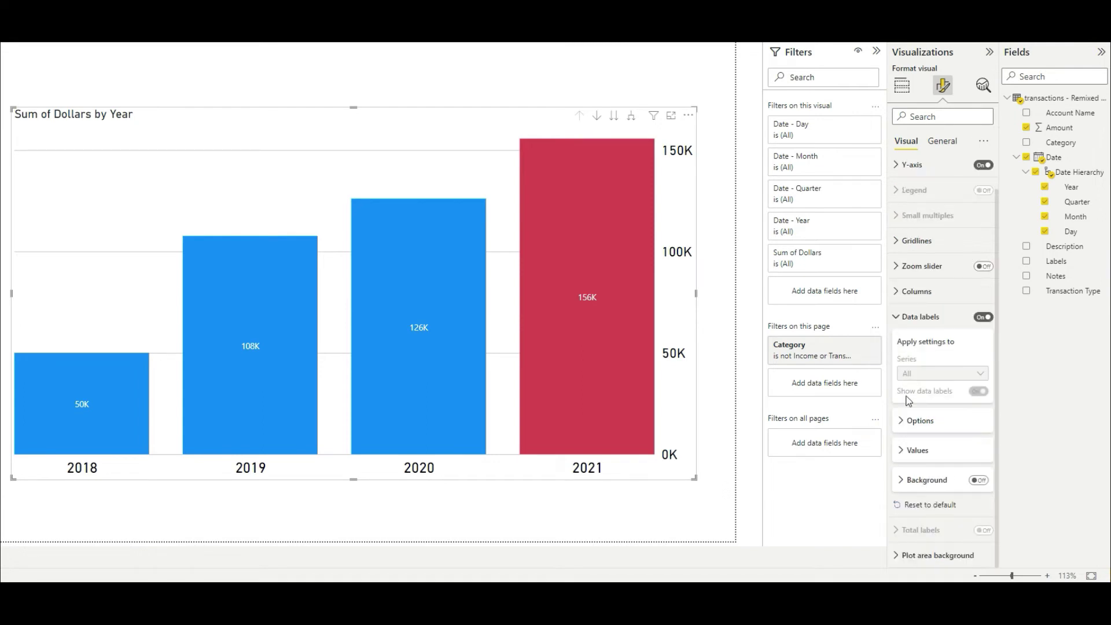
# Set the data label values to the DIN font at size 19
pyautogui.click(910, 451)
pyautogui.scroll(-2, 970, 383)
pyautogui.click(983, 378)
pyautogui.click(983, 377)
pyautogui.click(983, 378)
pyautogui.click(983, 378)
pyautogui.click(983, 377)
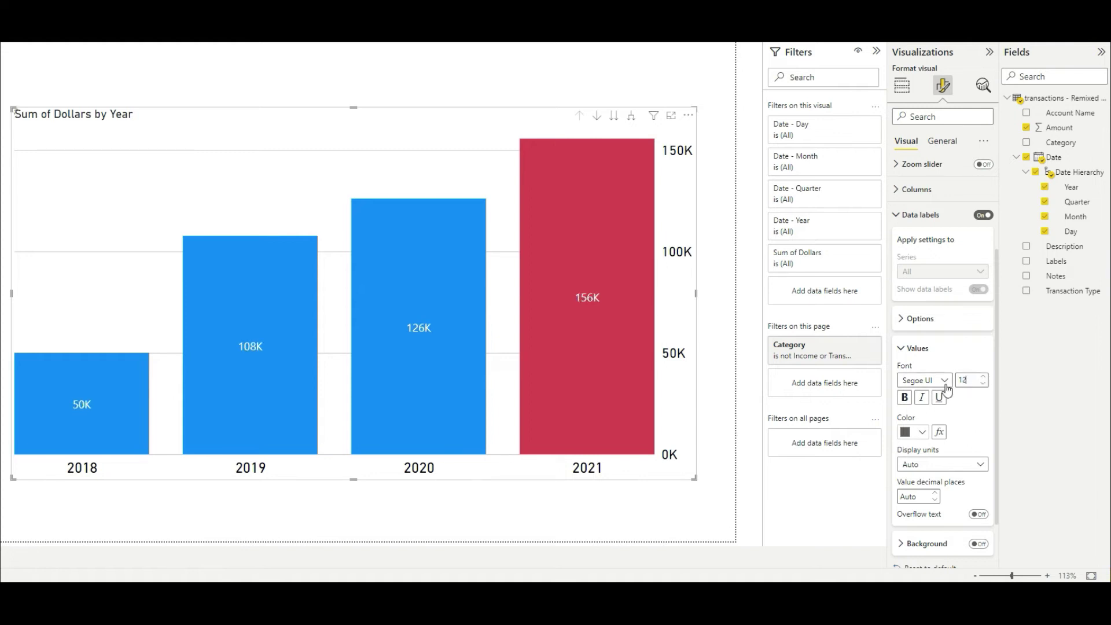
pyautogui.click(924, 381)
pyautogui.click(913, 217)
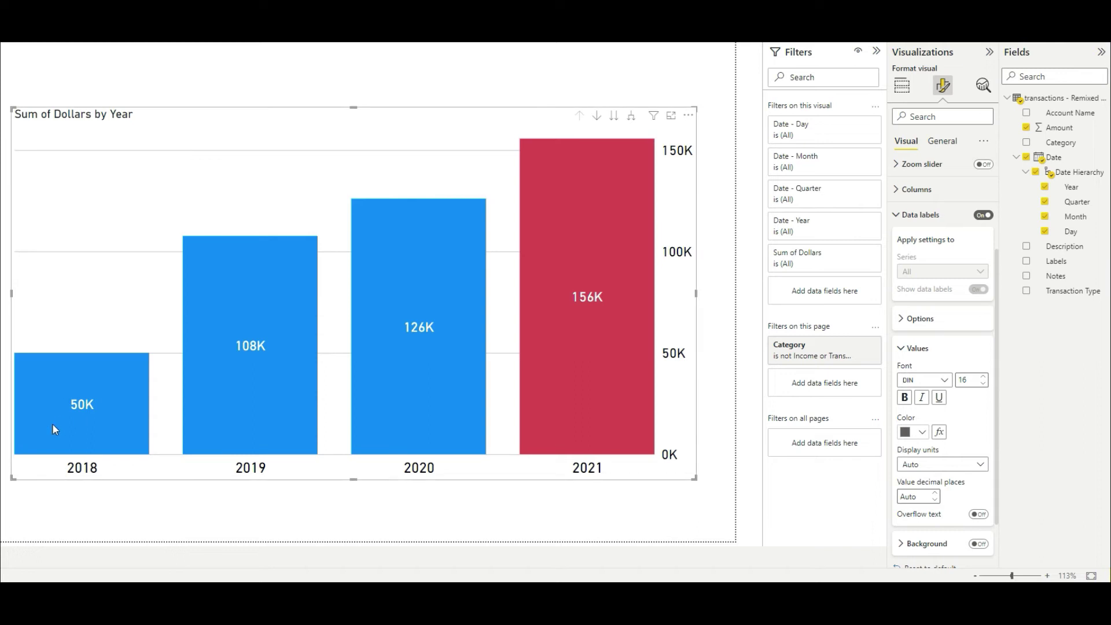
pyautogui.click(982, 377)
pyautogui.click(982, 377)
pyautogui.click(982, 377)
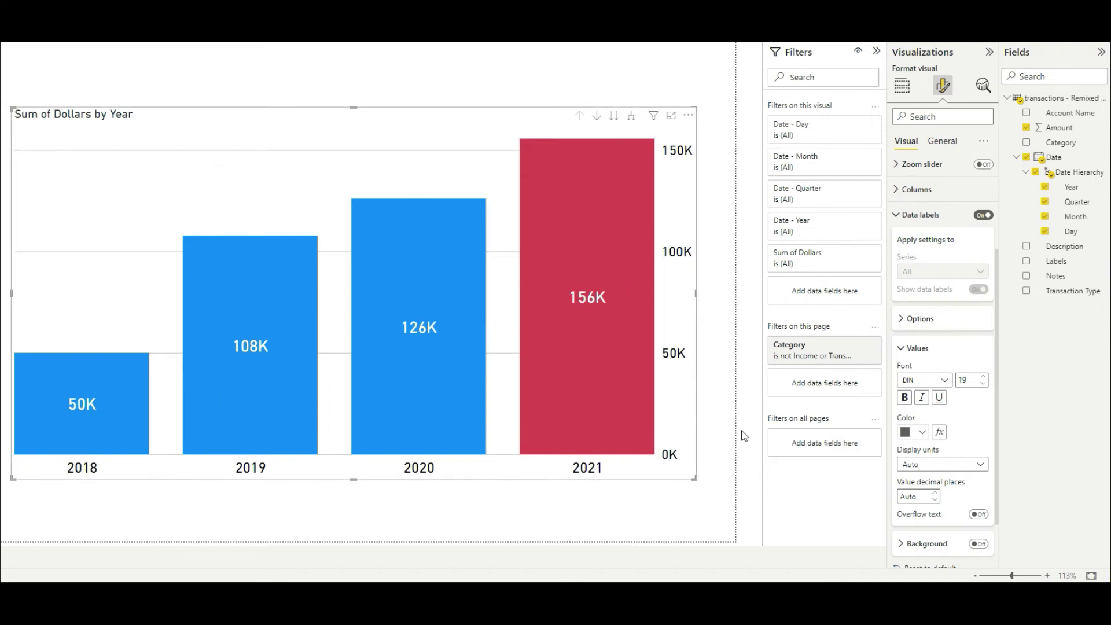
pyautogui.click(923, 432)
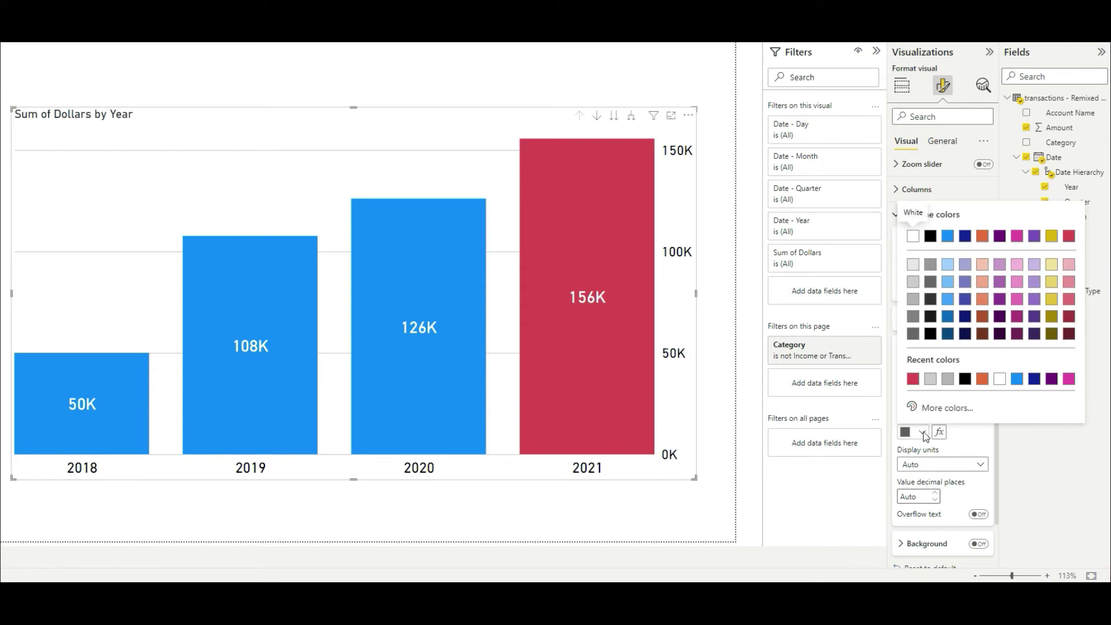
pyautogui.click(971, 433)
pyautogui.click(978, 466)
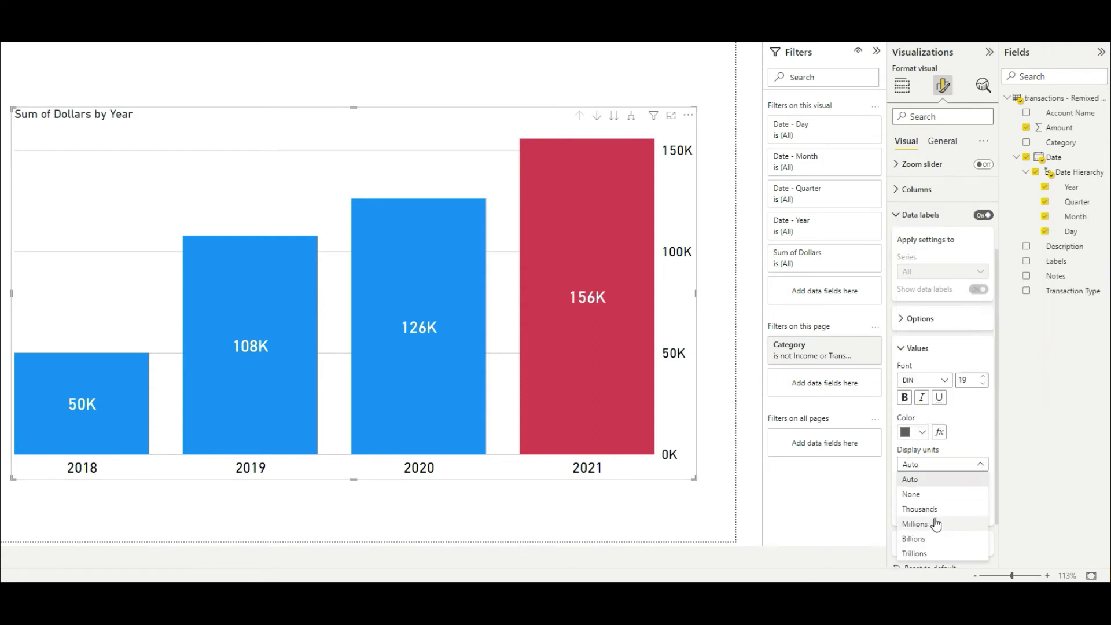
pyautogui.click(978, 439)
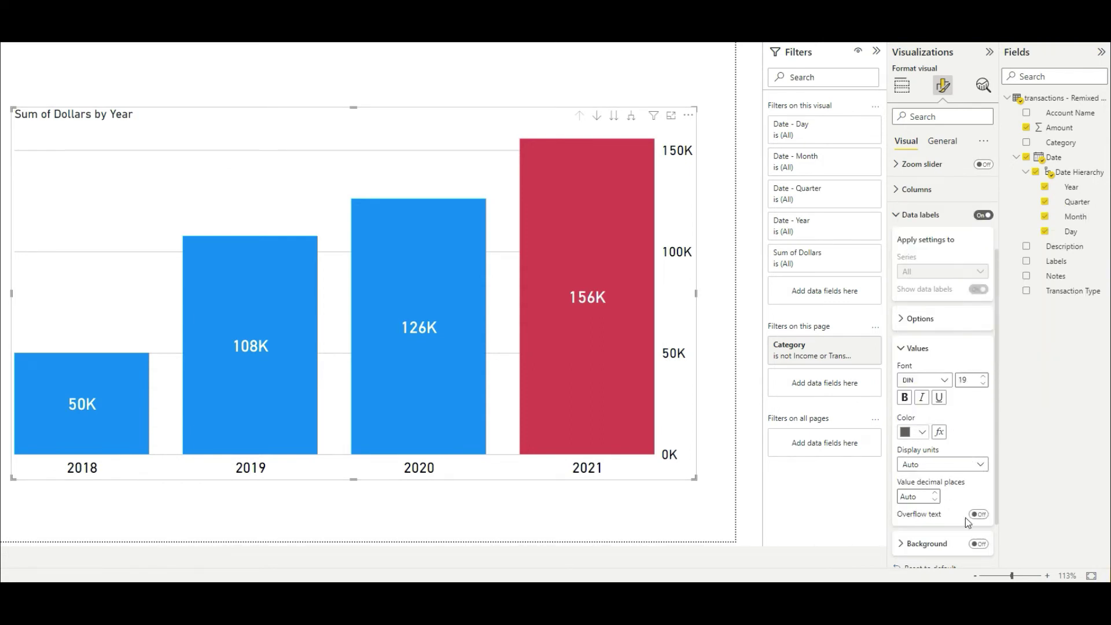
# Turn on overflow text for the data label values, raise their font size above 25, and collapse the value settings
pyautogui.scroll(-2, 978, 516)
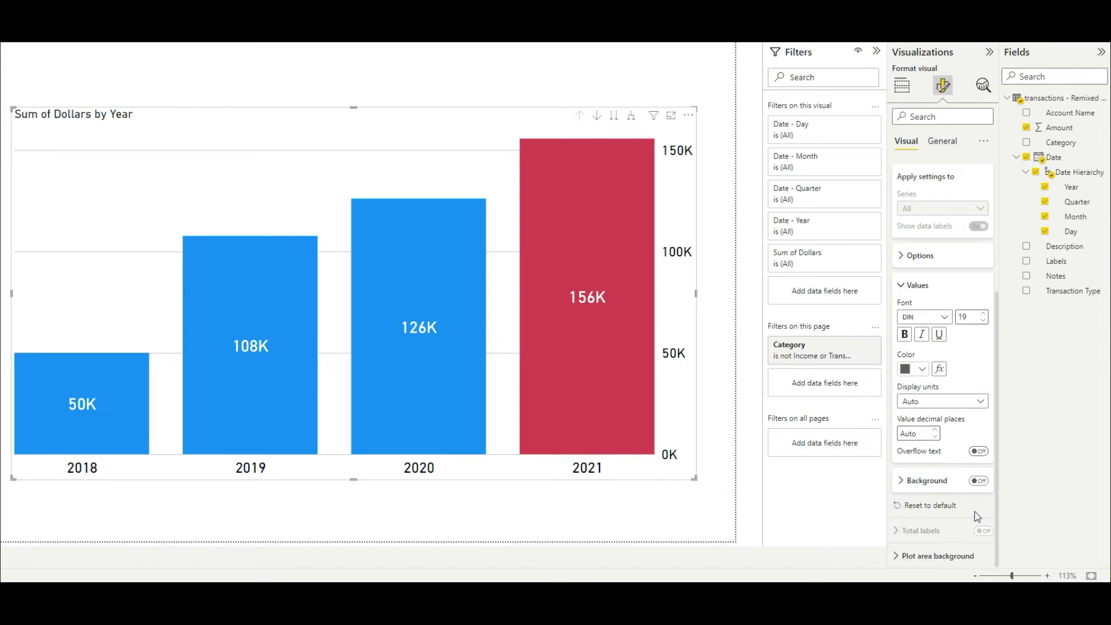
pyautogui.click(979, 451)
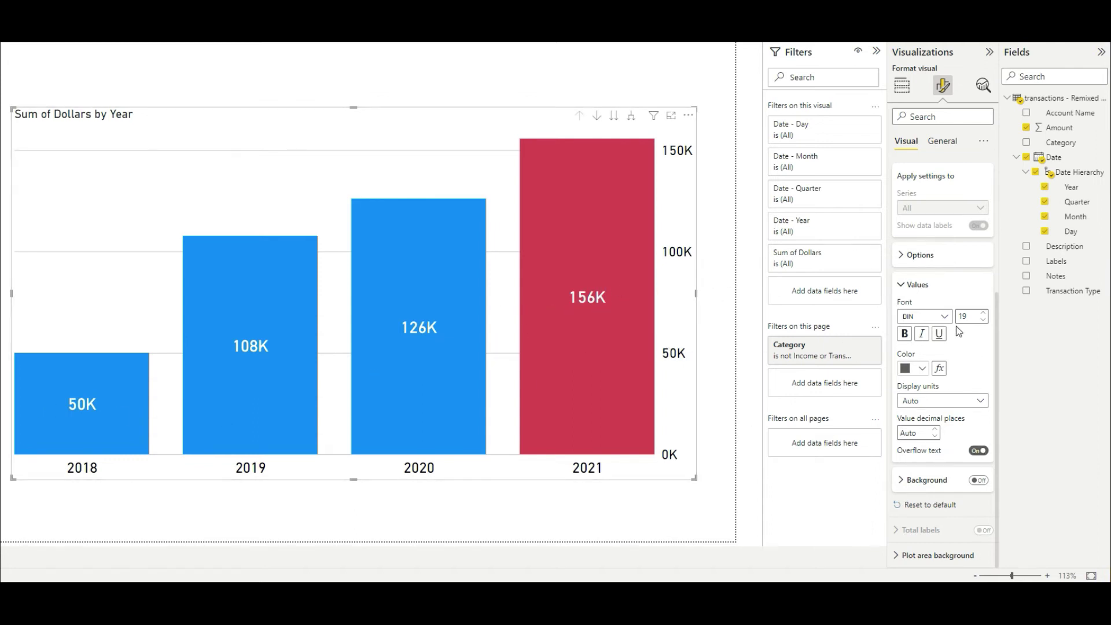
pyautogui.click(982, 313)
pyautogui.click(982, 314)
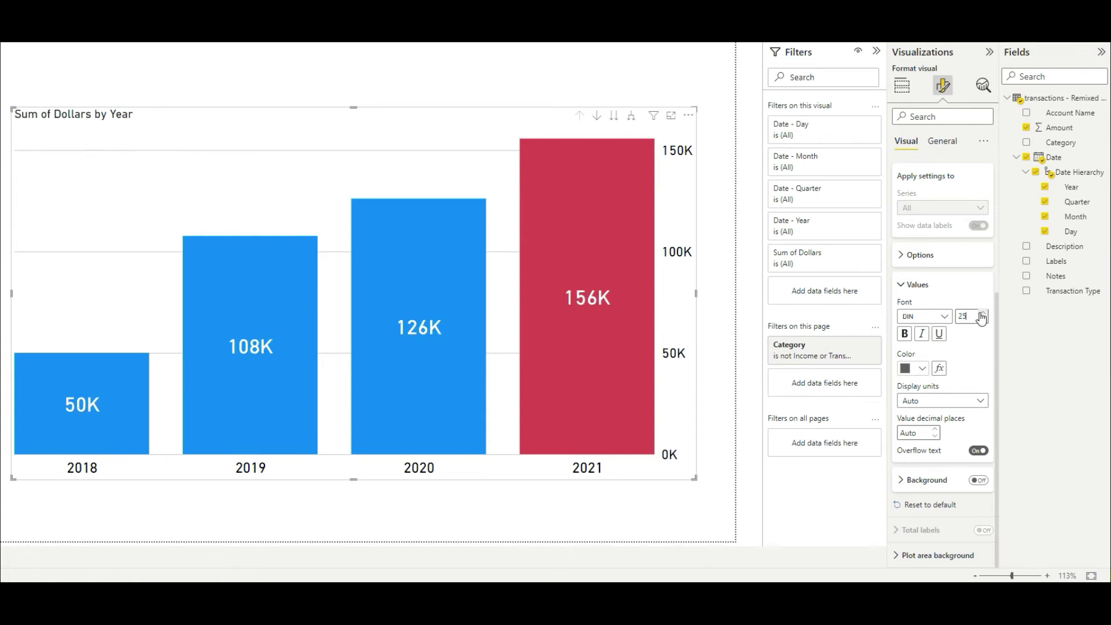
pyautogui.click(982, 315)
pyautogui.click(982, 314)
pyautogui.click(982, 315)
pyautogui.click(981, 314)
pyautogui.click(981, 314)
pyautogui.moveTo(975, 316); pyautogui.dragTo(949, 321)
pyautogui.click(979, 451)
pyautogui.click(979, 451)
pyautogui.click(906, 291)
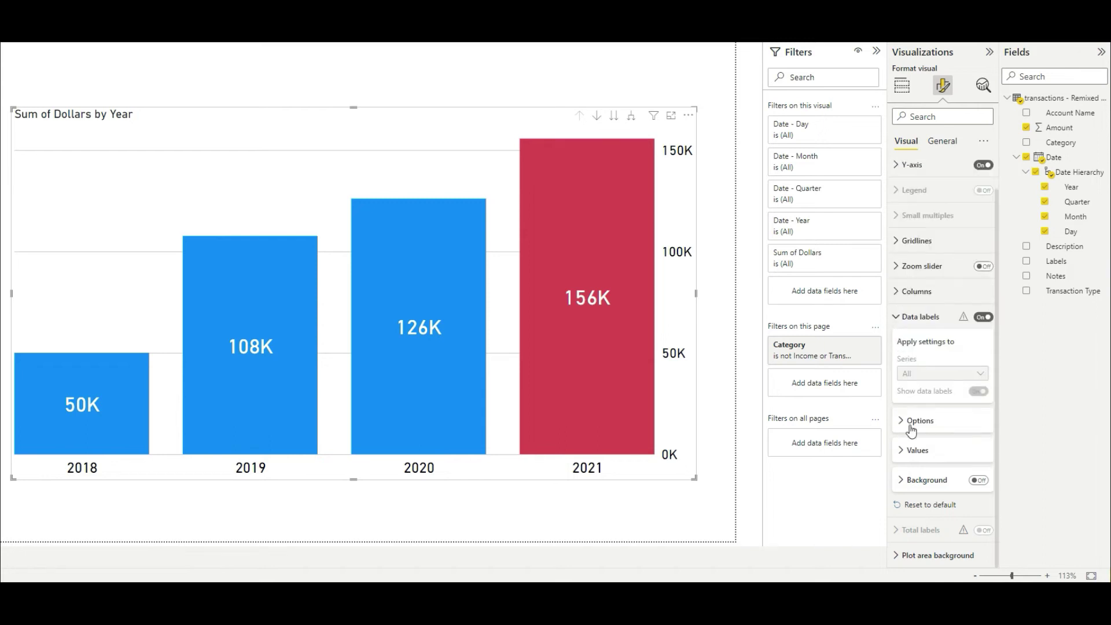
# Try a background behind the data labels, turn it back off, and open the plot area background settings
pyautogui.click(899, 480)
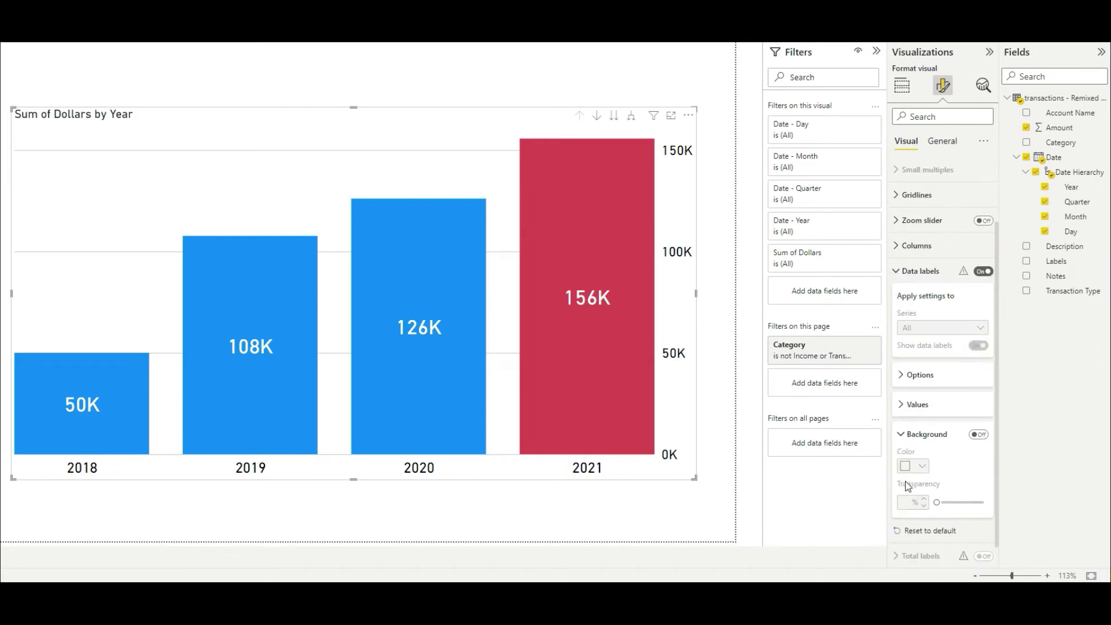
pyautogui.click(977, 420)
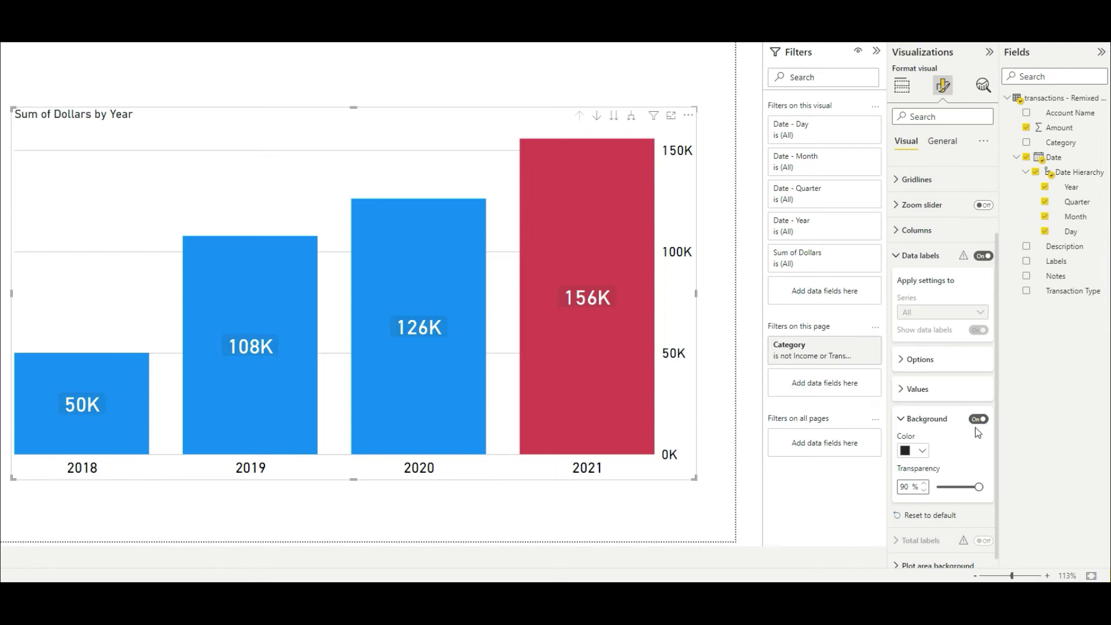
pyautogui.click(978, 419)
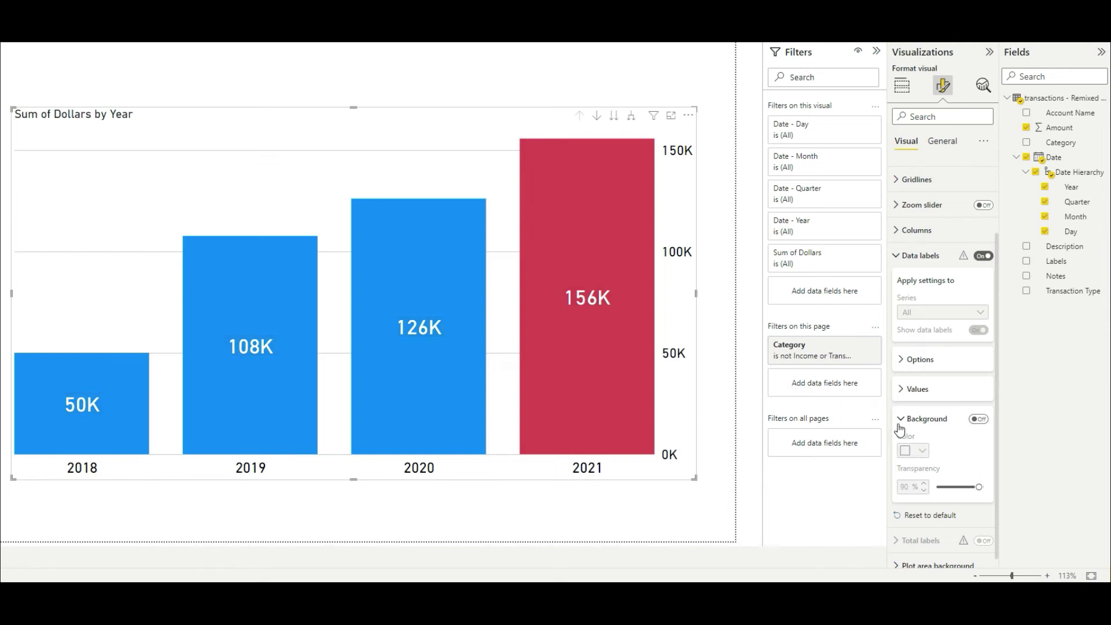
pyautogui.click(900, 425)
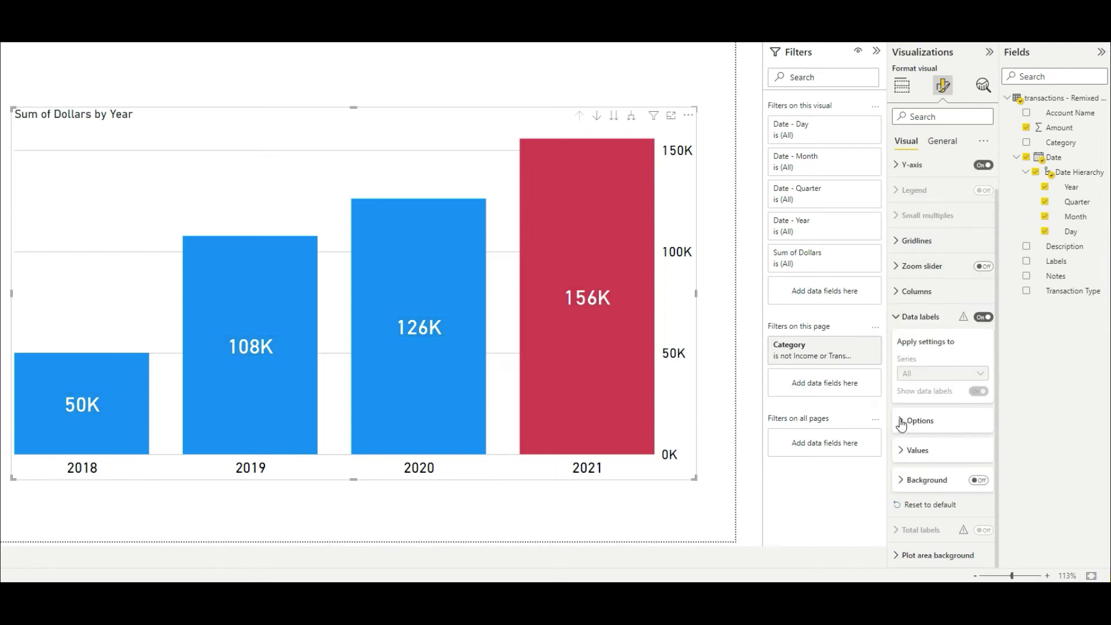
pyautogui.click(902, 319)
pyautogui.click(896, 404)
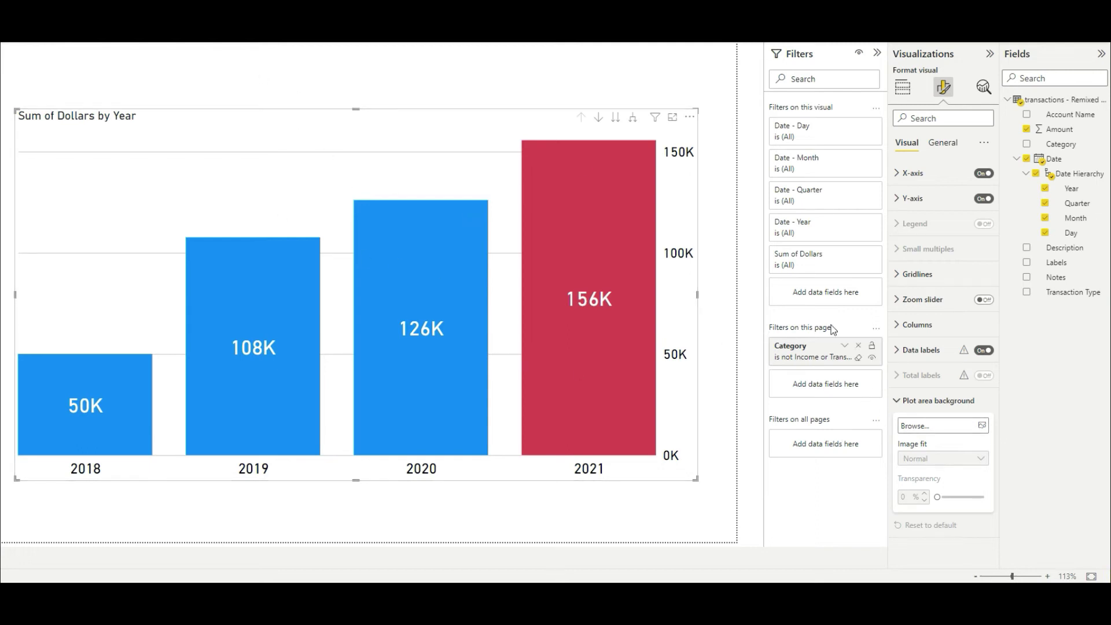
# Display the chart's size properties and enlarge the chart on the canvas to a height of 584 and a width of 992
pyautogui.click(943, 141)
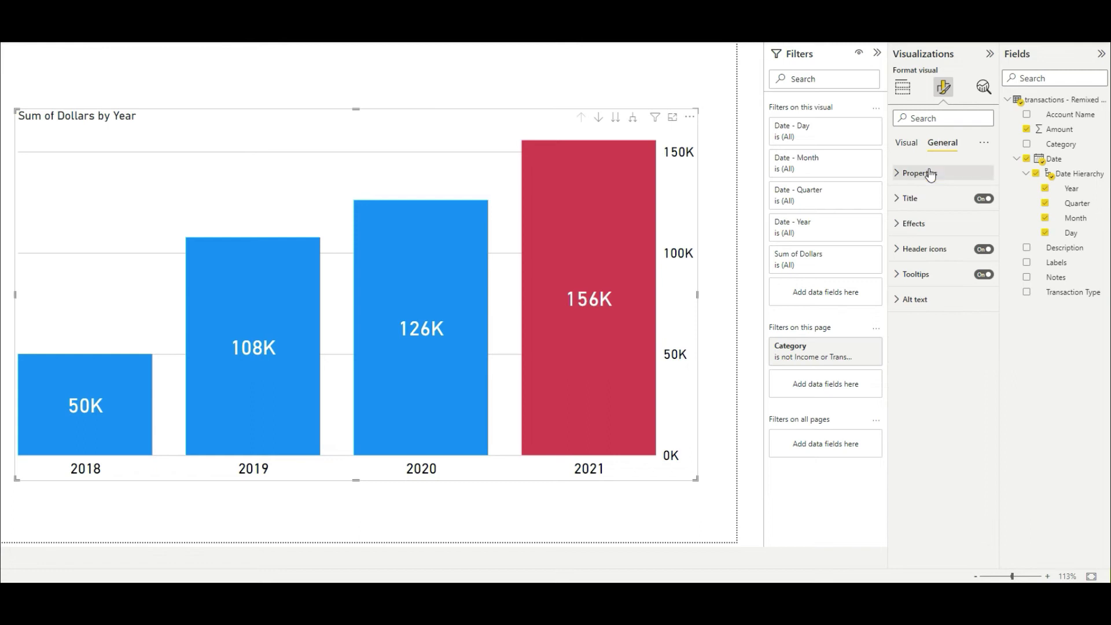
pyautogui.click(900, 173)
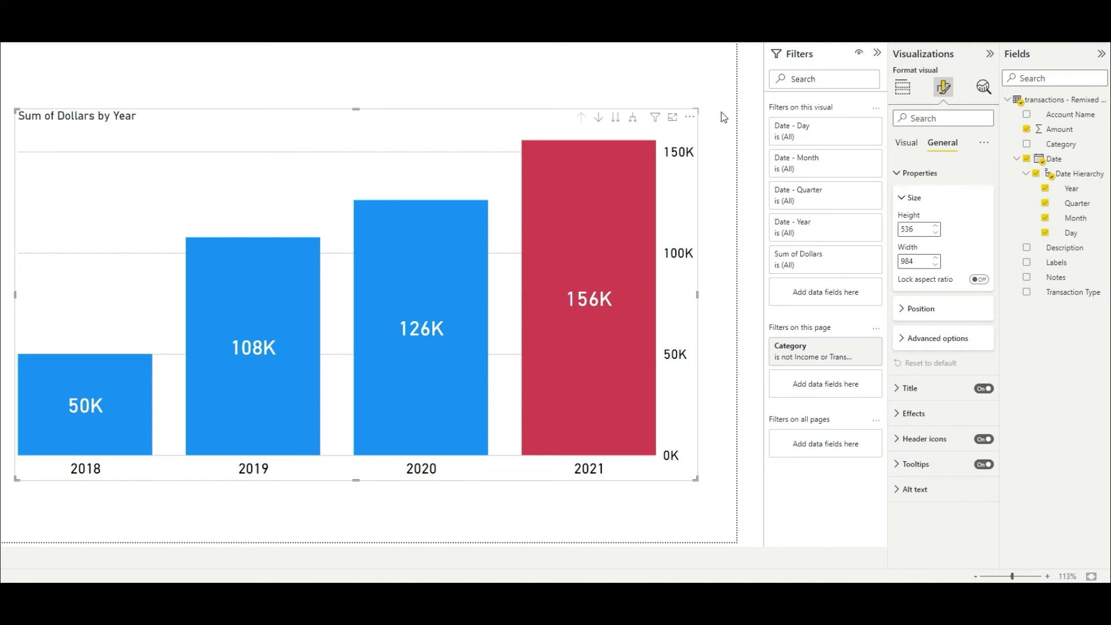
pyautogui.moveTo(701, 101); pyautogui.dragTo(703, 77)
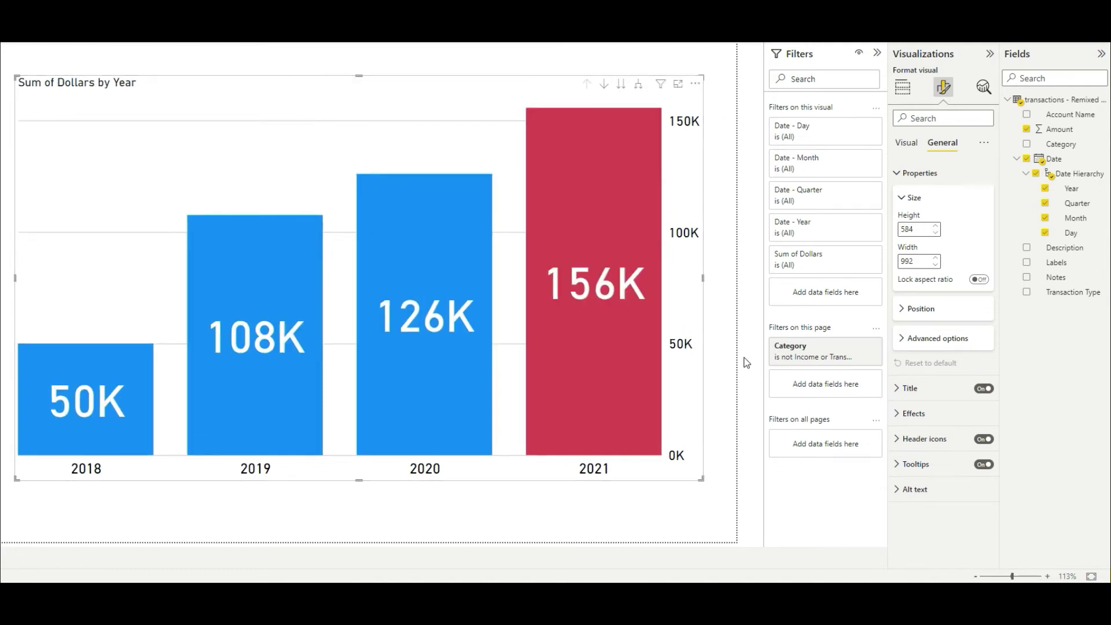
# Review the chart's aspect ratio, position and advanced options, and collapse its properties
pyautogui.click(979, 280)
pyautogui.click(913, 311)
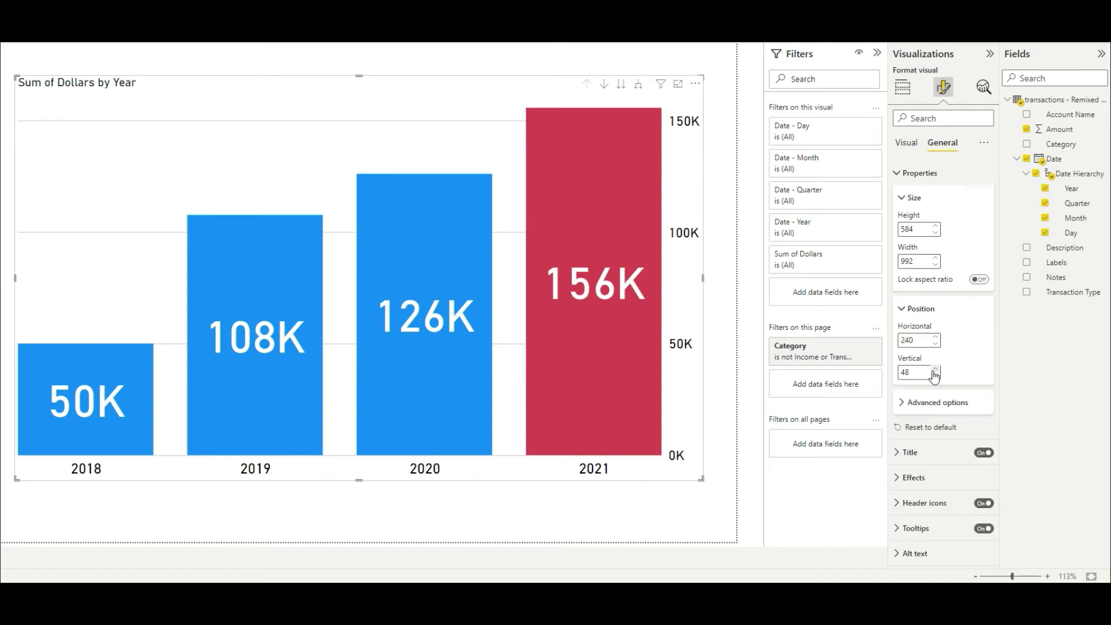
pyautogui.click(903, 404)
pyautogui.scroll(-1, 943, 411)
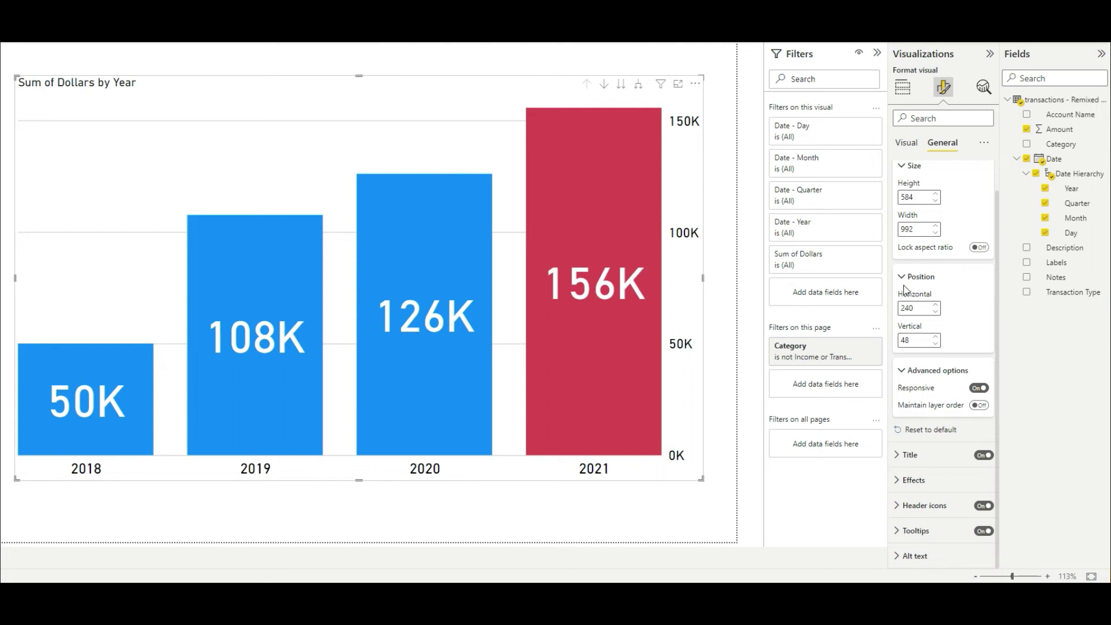
pyautogui.scroll(1, 926, 362)
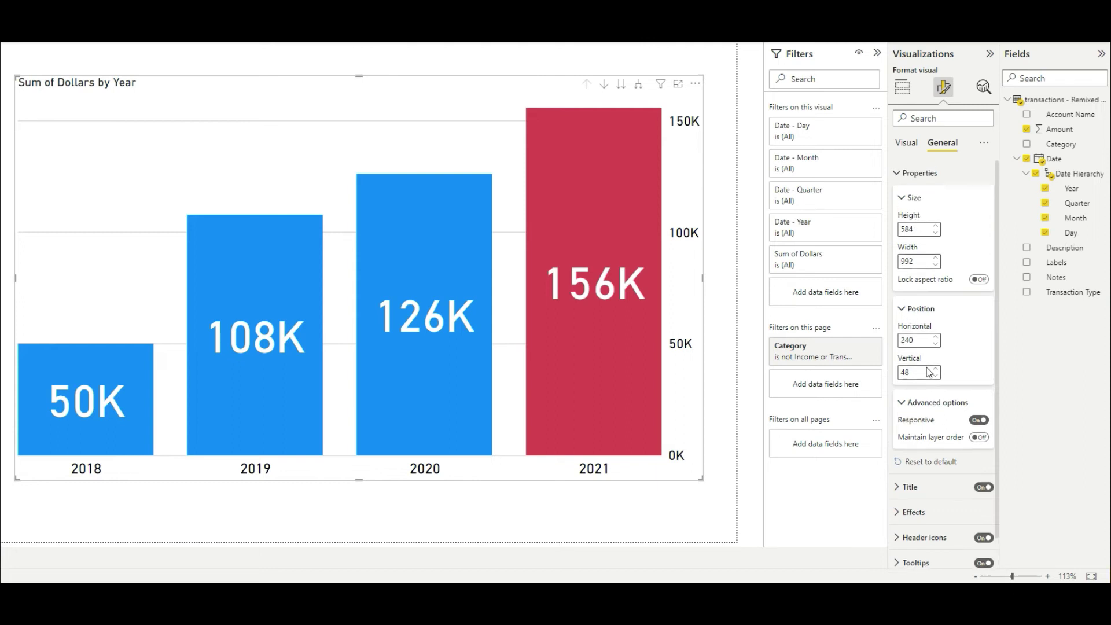
pyautogui.click(900, 174)
# Try the chart without its title and turn the title back on
pyautogui.click(898, 202)
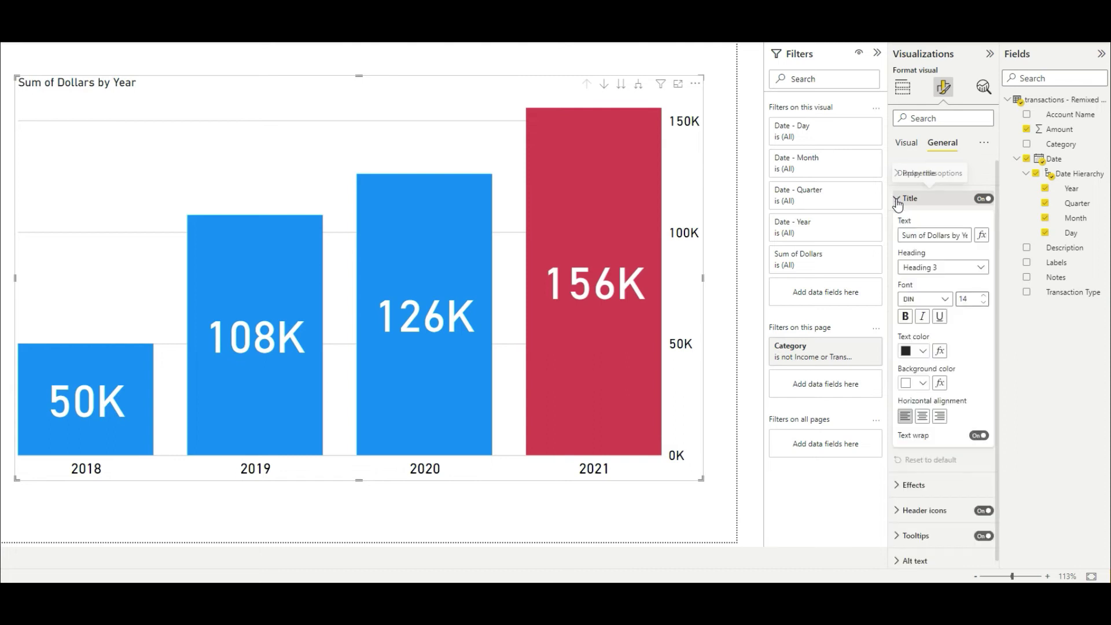
pyautogui.click(983, 200)
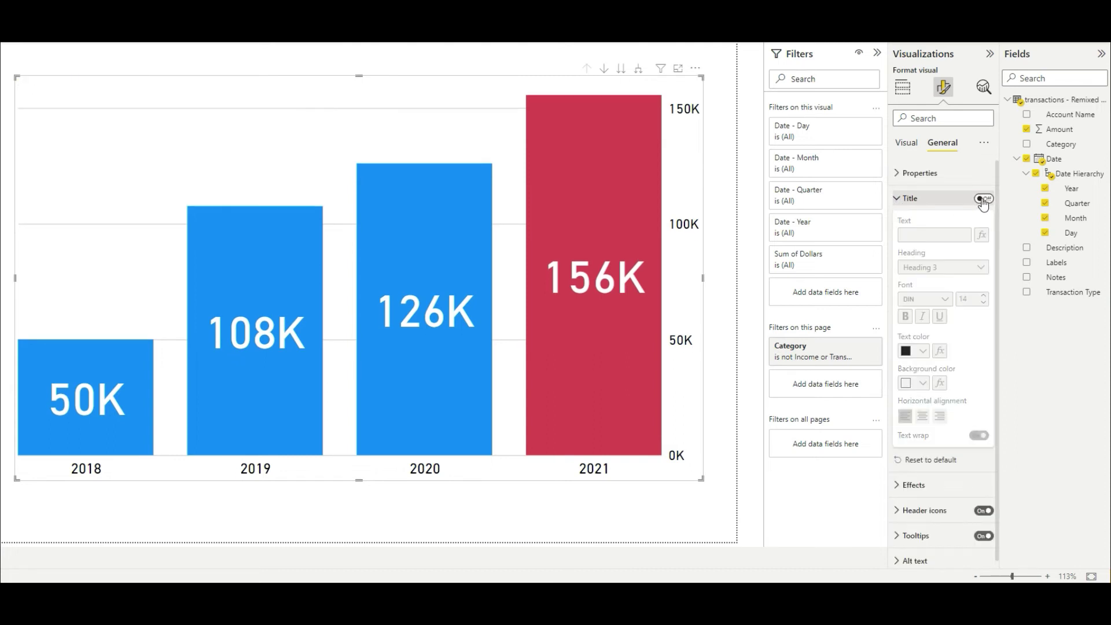
pyautogui.click(983, 200)
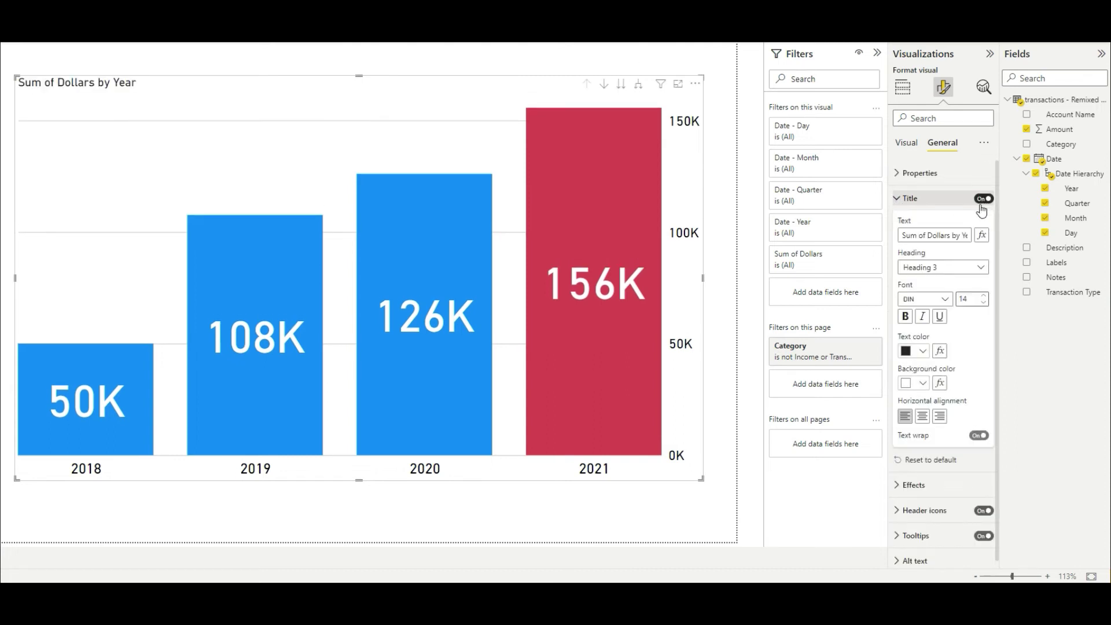
# Increase the chart title's font size to 24
pyautogui.click(984, 296)
pyautogui.click(983, 296)
pyautogui.click(984, 296)
pyautogui.click(984, 295)
pyautogui.click(984, 296)
pyautogui.click(983, 296)
pyautogui.click(984, 296)
pyautogui.click(983, 296)
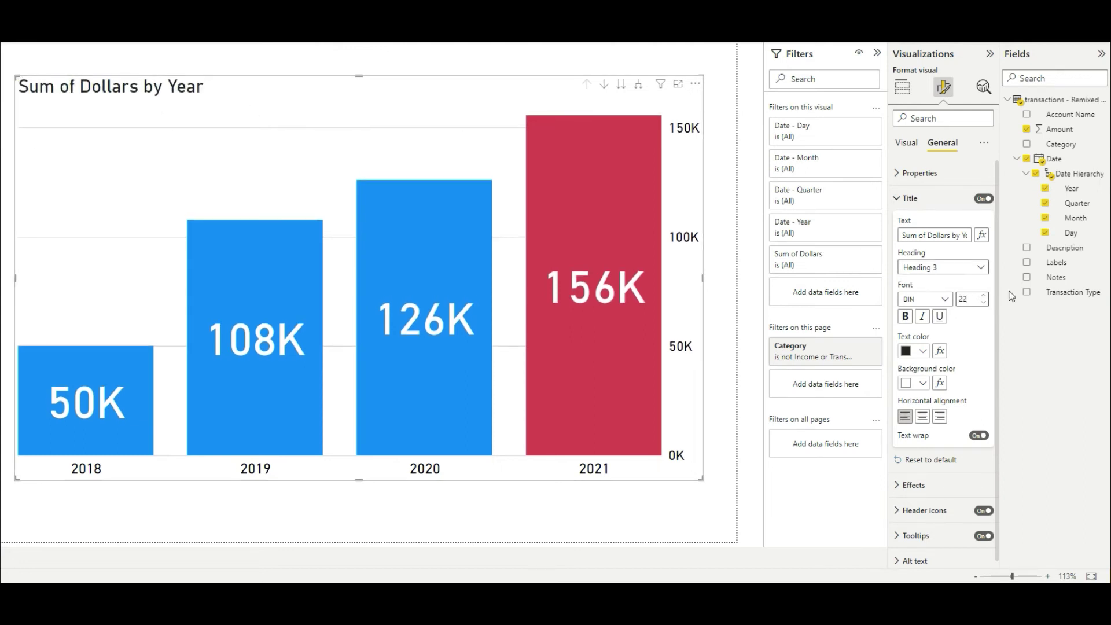
pyautogui.click(983, 296)
pyautogui.click(984, 296)
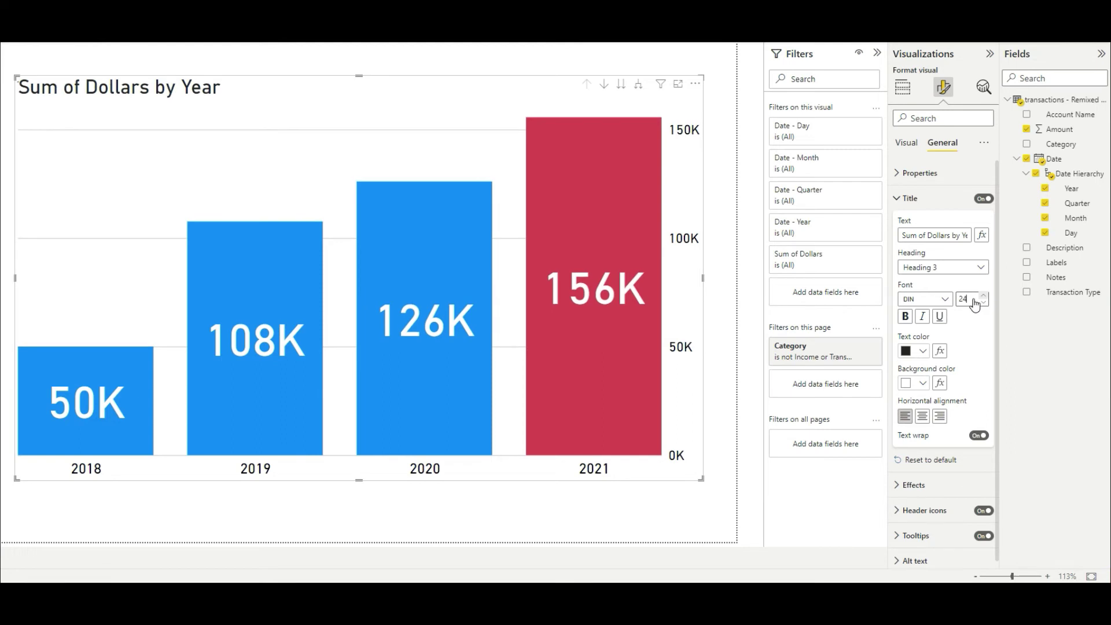
# Set the chart title to Heading 4 and align it to the center
pyautogui.click(950, 270)
pyautogui.click(941, 327)
pyautogui.click(923, 416)
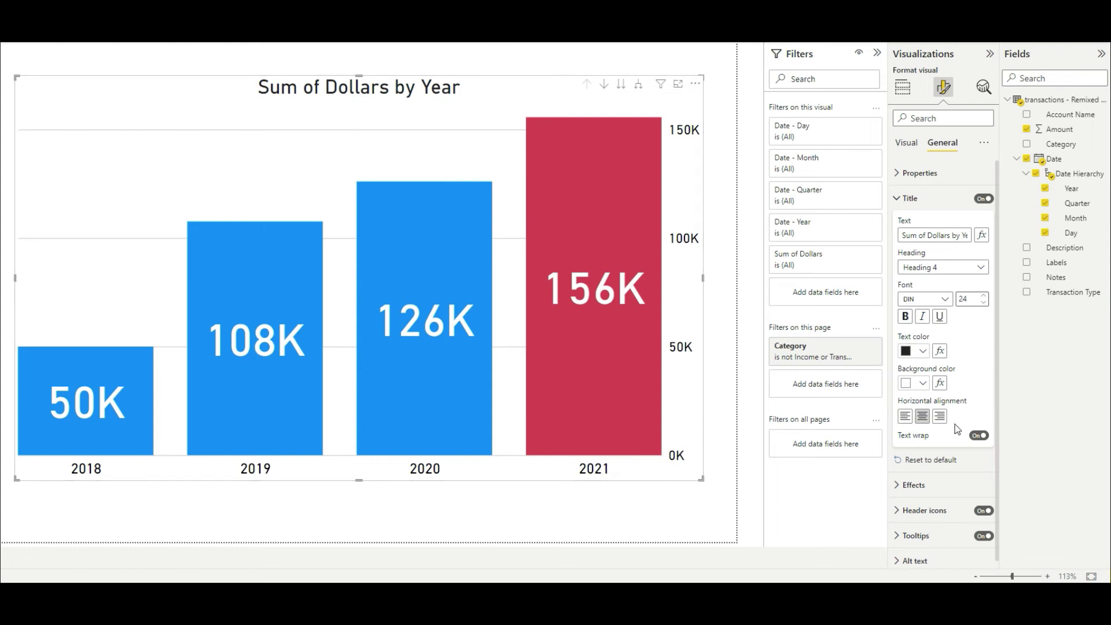
# Try a light grey title background, settle on a darker grey, and set the title's text color to white
pyautogui.scroll(-1, 962, 396)
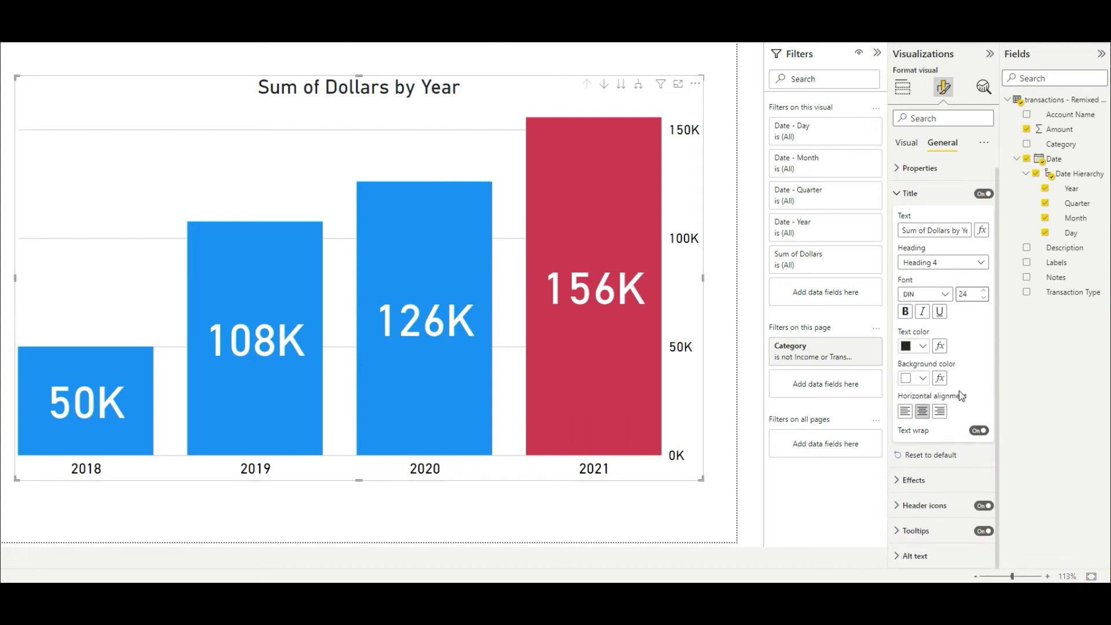
pyautogui.click(915, 380)
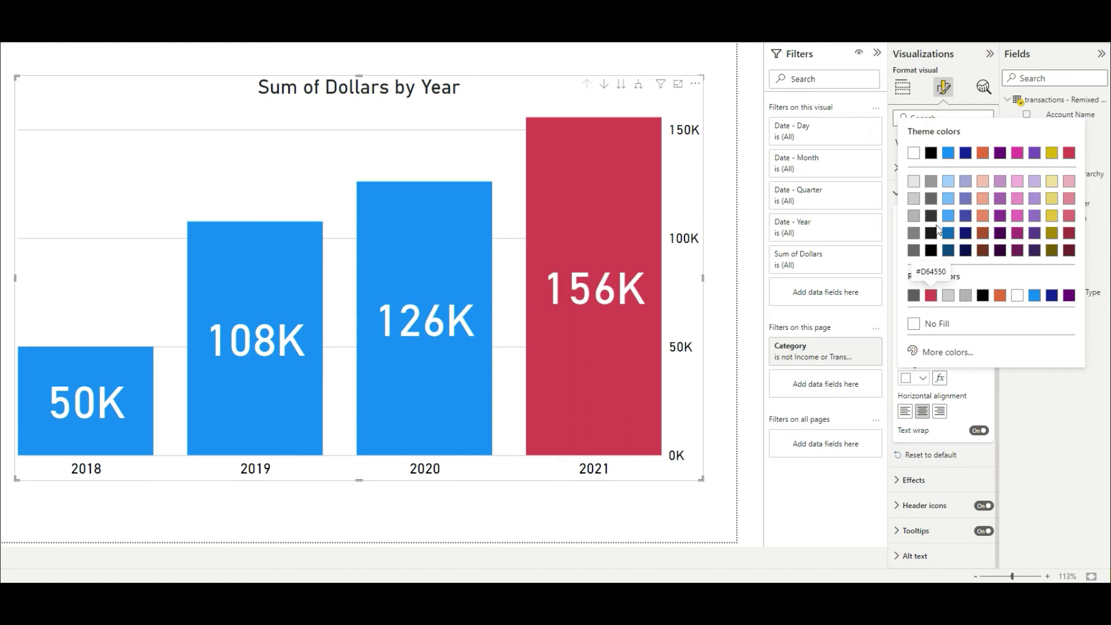
pyautogui.click(920, 182)
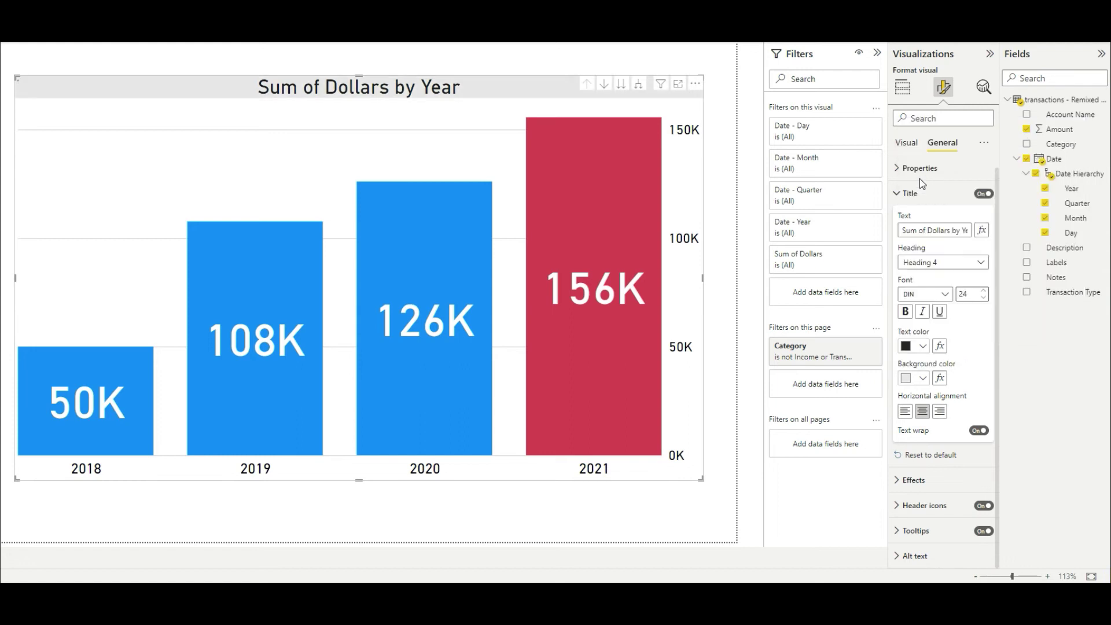
pyautogui.click(915, 381)
pyautogui.click(914, 234)
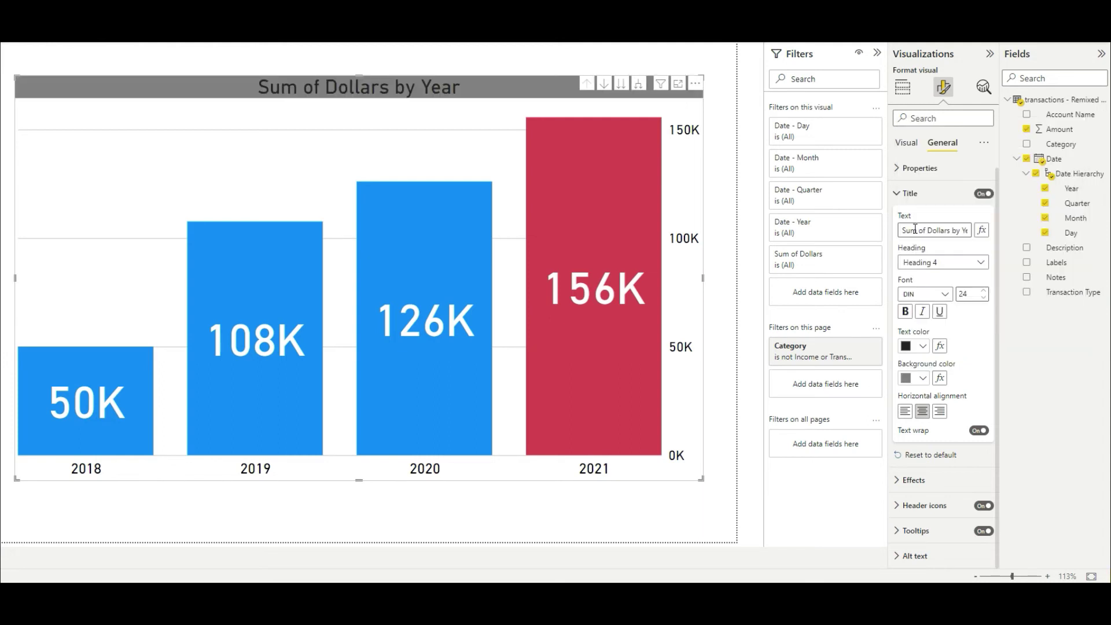
pyautogui.click(921, 346)
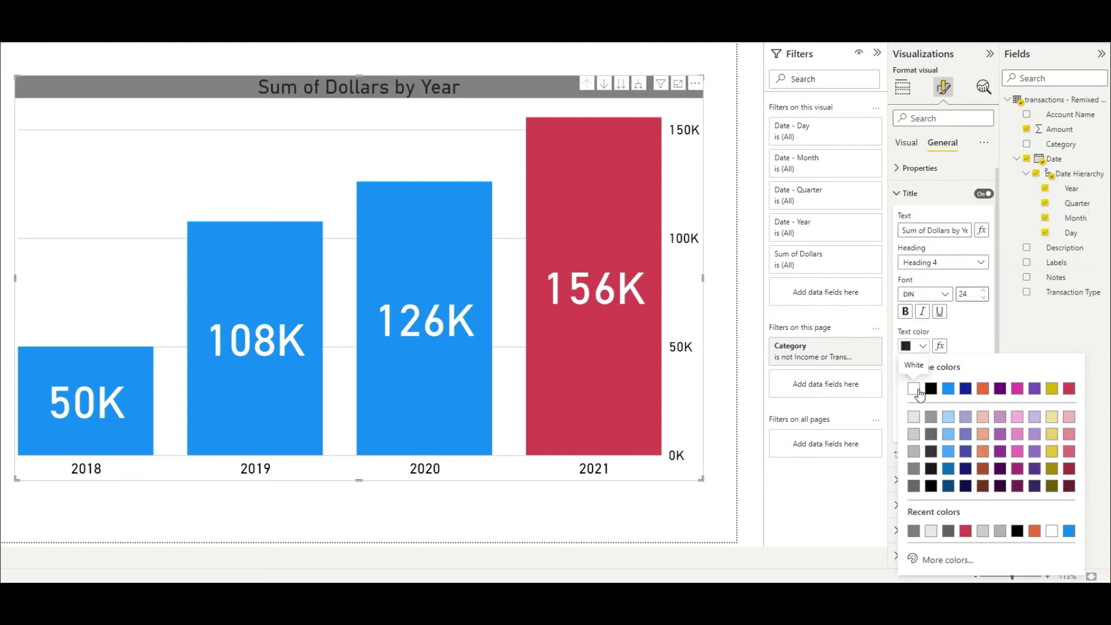
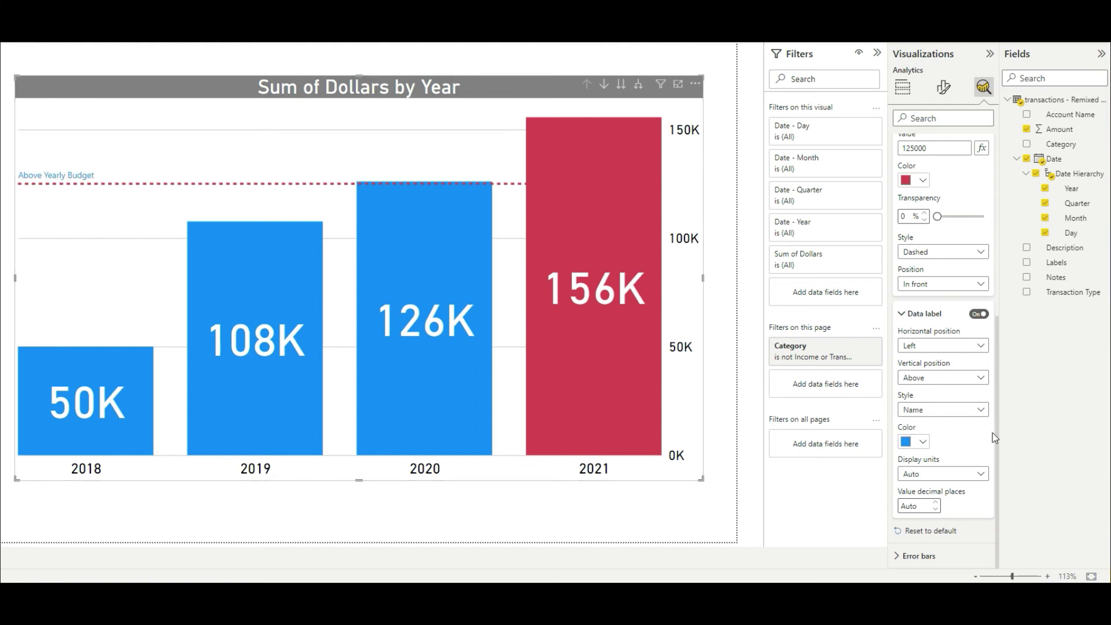
# Set the data label color of the Above Yearly Budget line to the theme's red
pyautogui.click(923, 441)
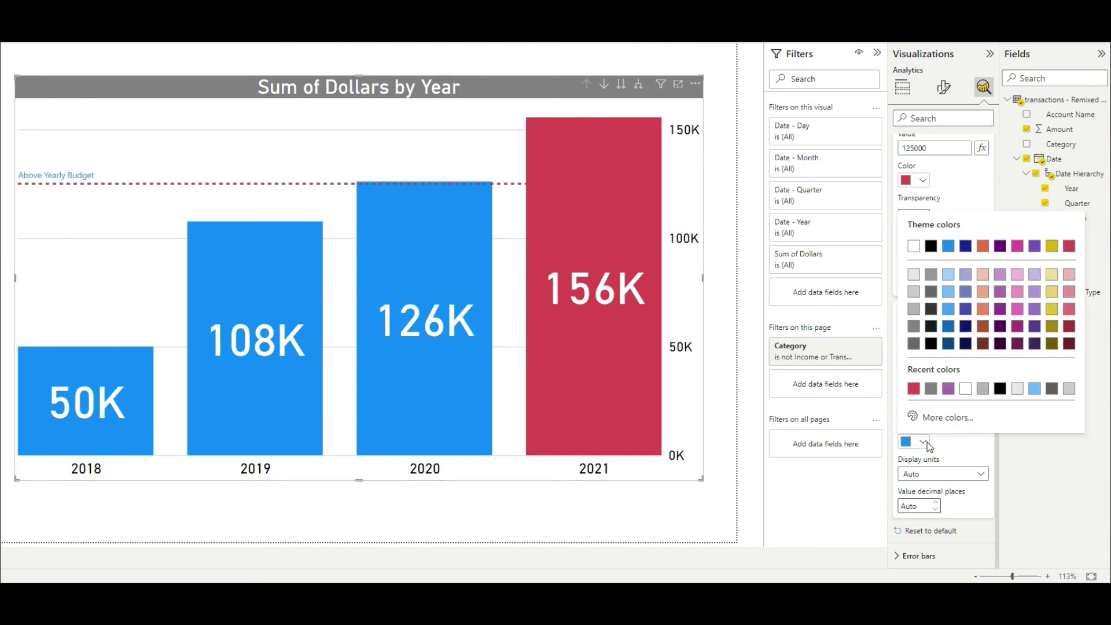
pyautogui.click(1069, 246)
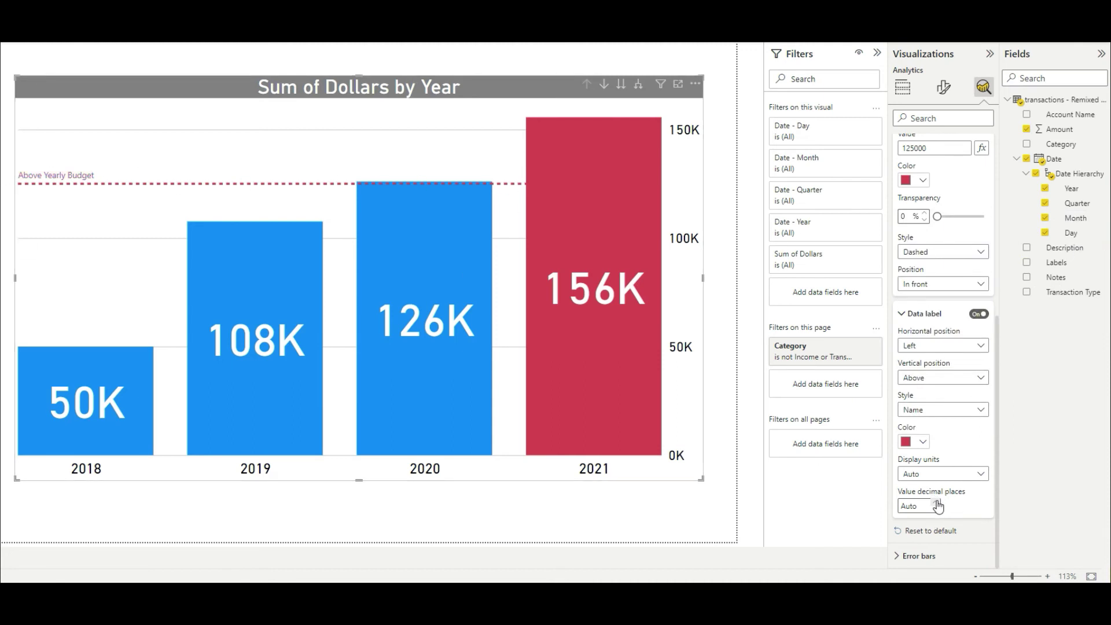
# Try the Under vertical position for the Above Yearly Budget line's data label and return it to Above
pyautogui.click(958, 377)
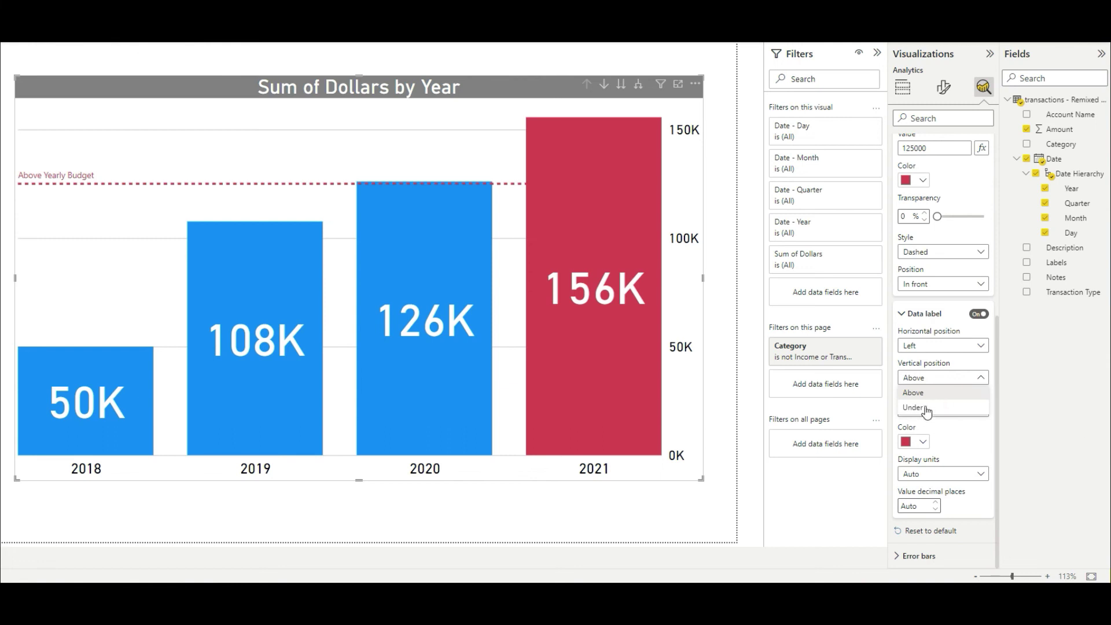
pyautogui.click(916, 378)
pyautogui.press('Down')
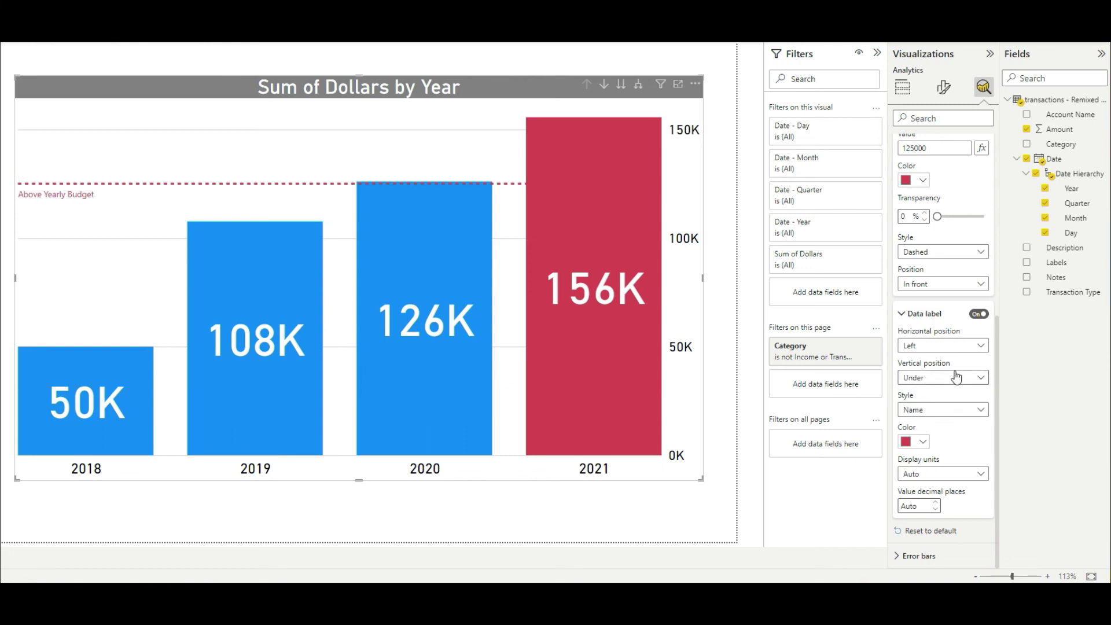
pyautogui.click(958, 376)
pyautogui.click(937, 393)
# Try the Right horizontal position for the Above Yearly Budget line's data label and return it to Left
pyautogui.click(961, 347)
pyautogui.click(945, 375)
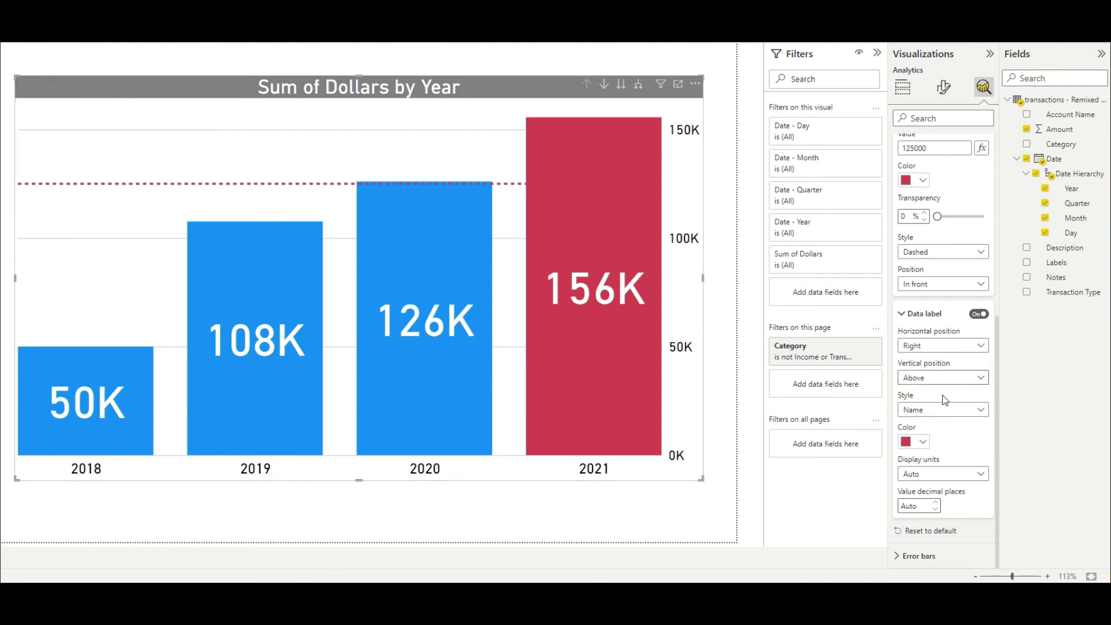
pyautogui.click(956, 378)
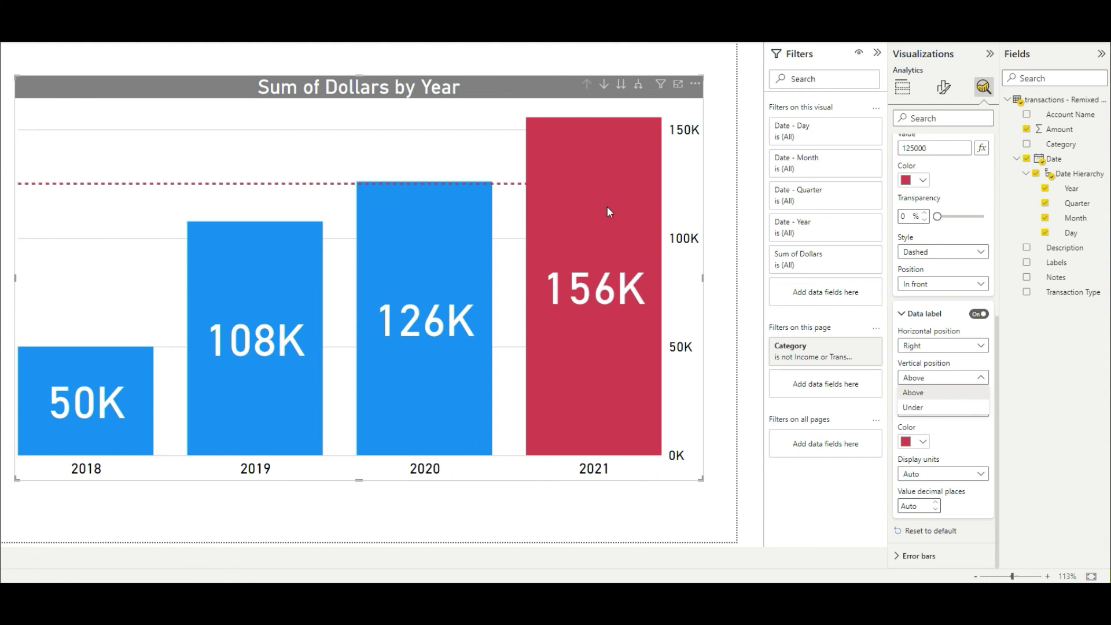
pyautogui.click(957, 354)
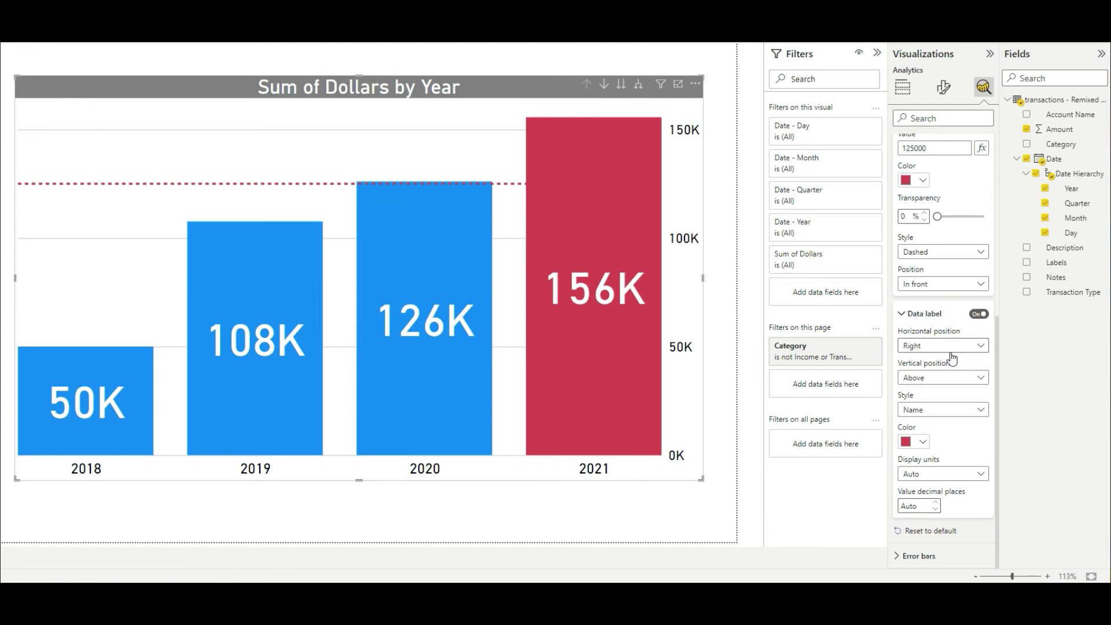
pyautogui.click(954, 345)
pyautogui.click(936, 376)
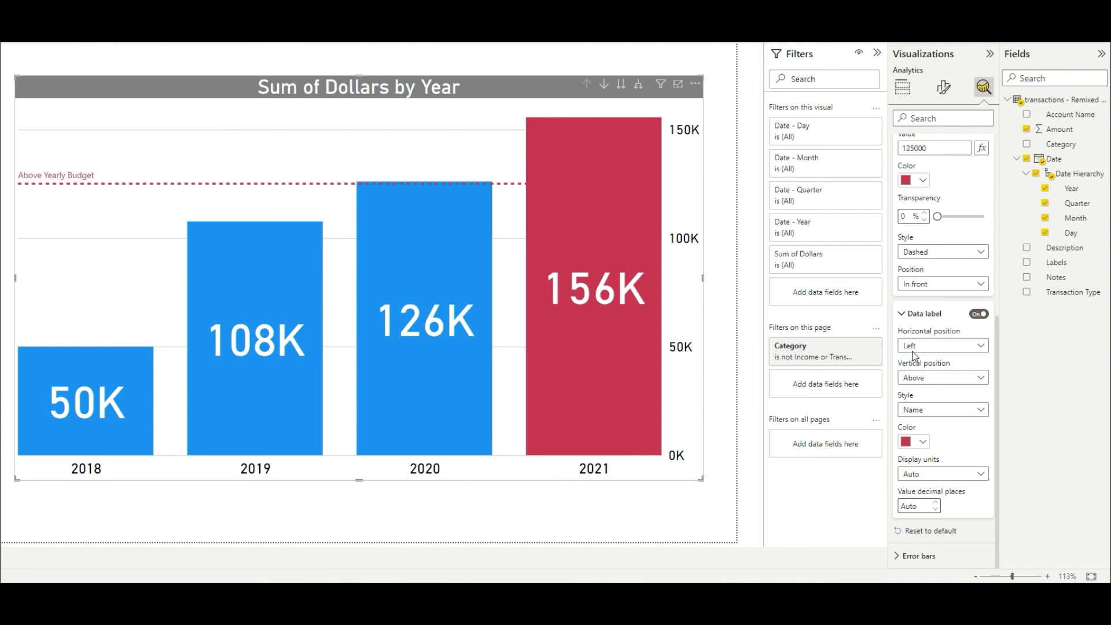
# Close the budget line's data label settings and enable error bars on the chart
pyautogui.click(904, 314)
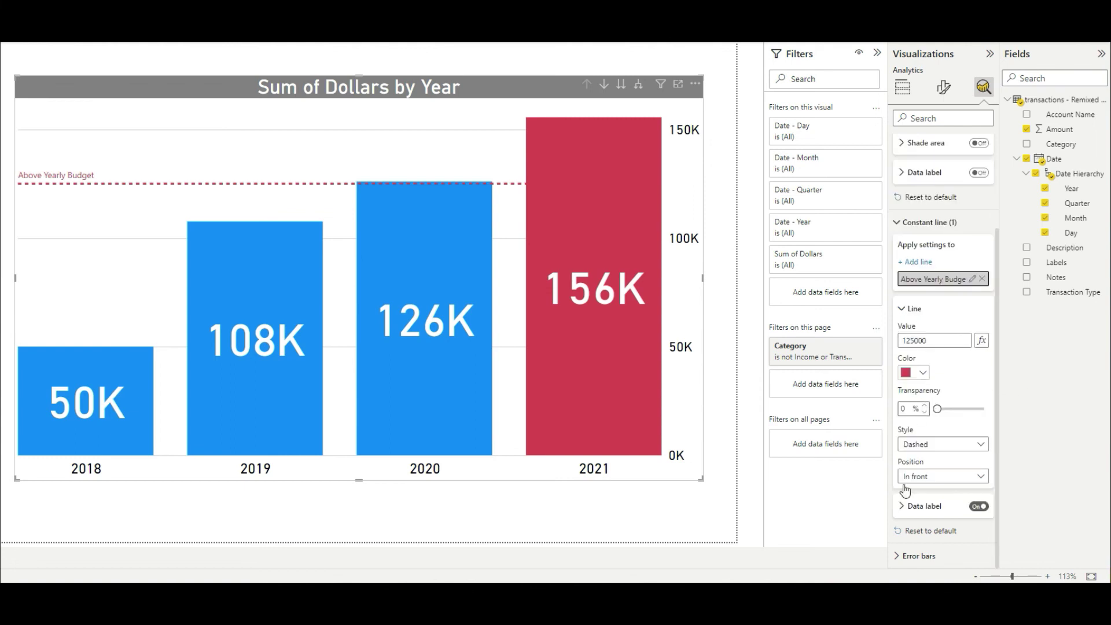
pyautogui.click(901, 556)
pyautogui.scroll(-5, 943, 474)
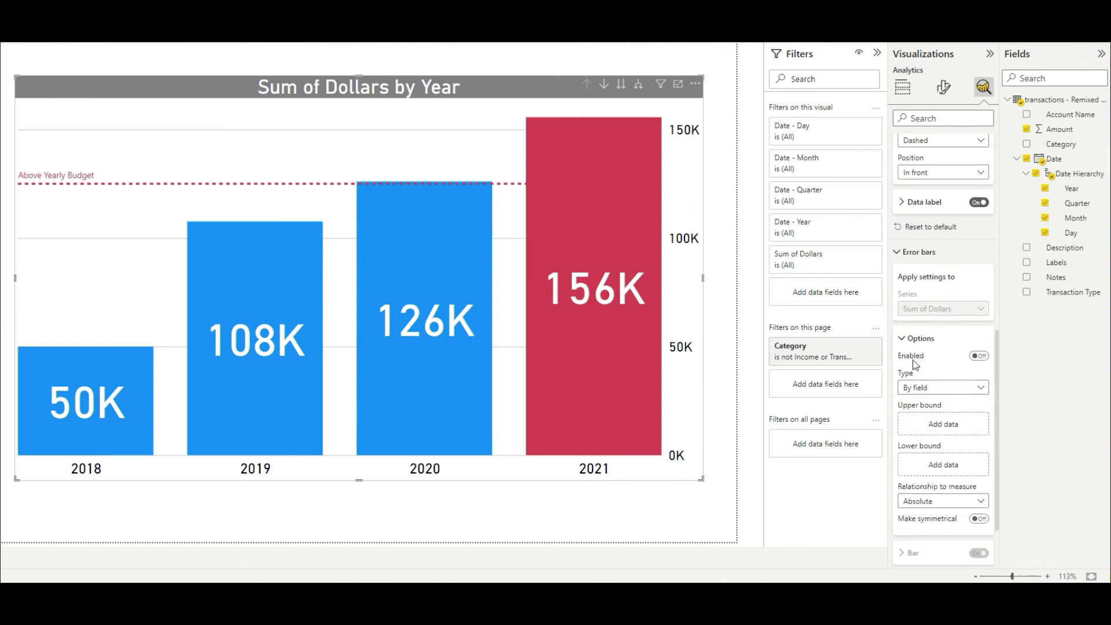
pyautogui.click(981, 356)
# Try the Amount field as both the upper and lower bound of the error bars, and remove it from both
pyautogui.scroll(-1, 986, 364)
pyautogui.click(949, 361)
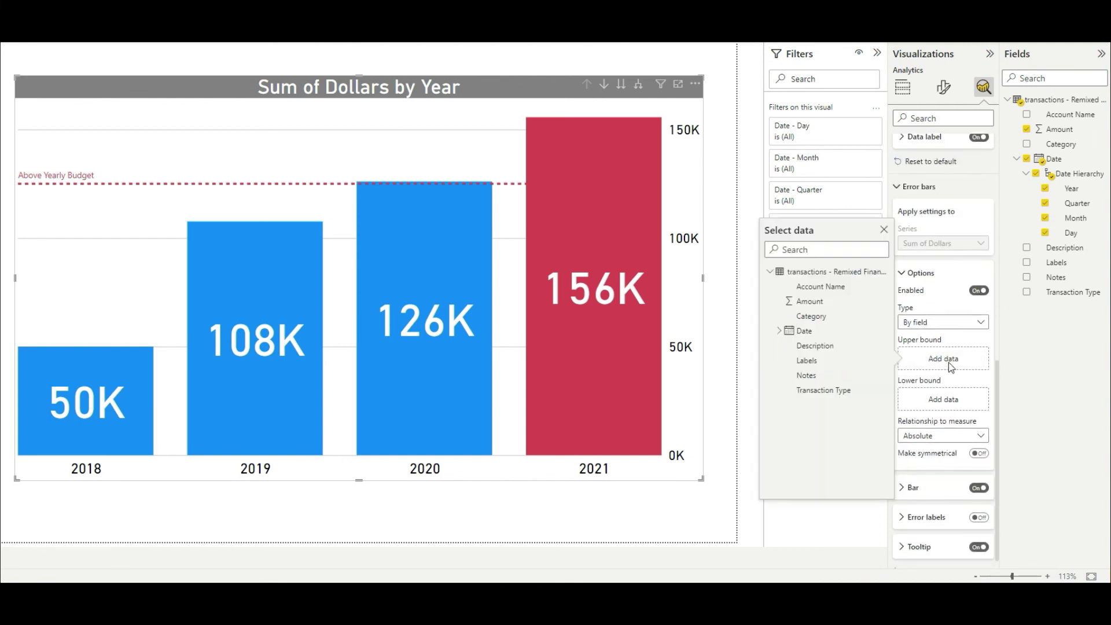
pyautogui.click(811, 301)
pyautogui.click(941, 401)
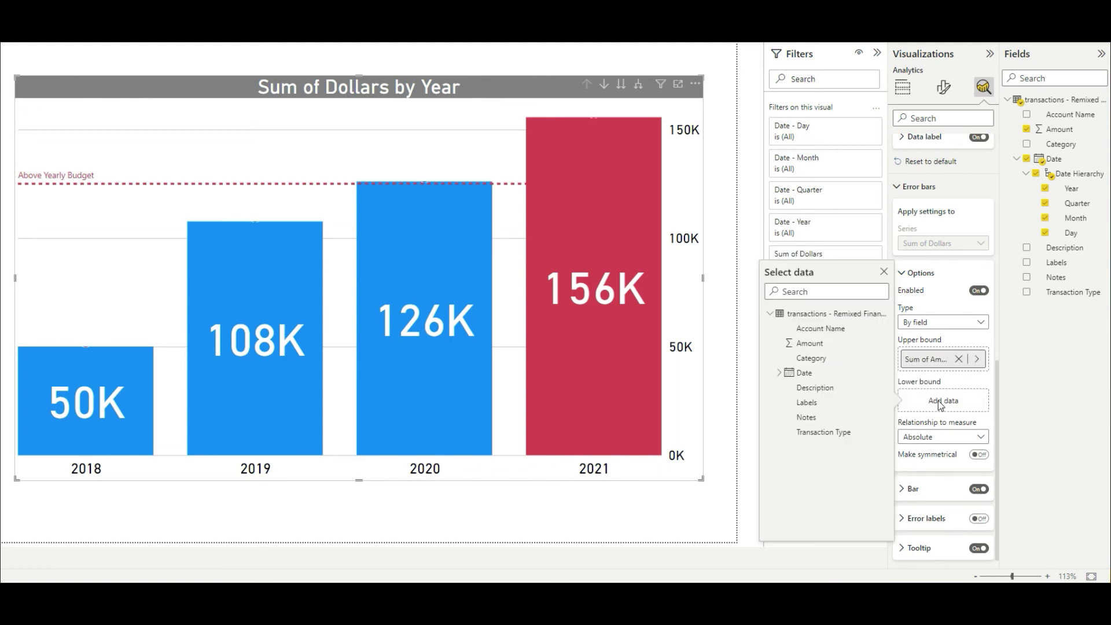
pyautogui.click(811, 345)
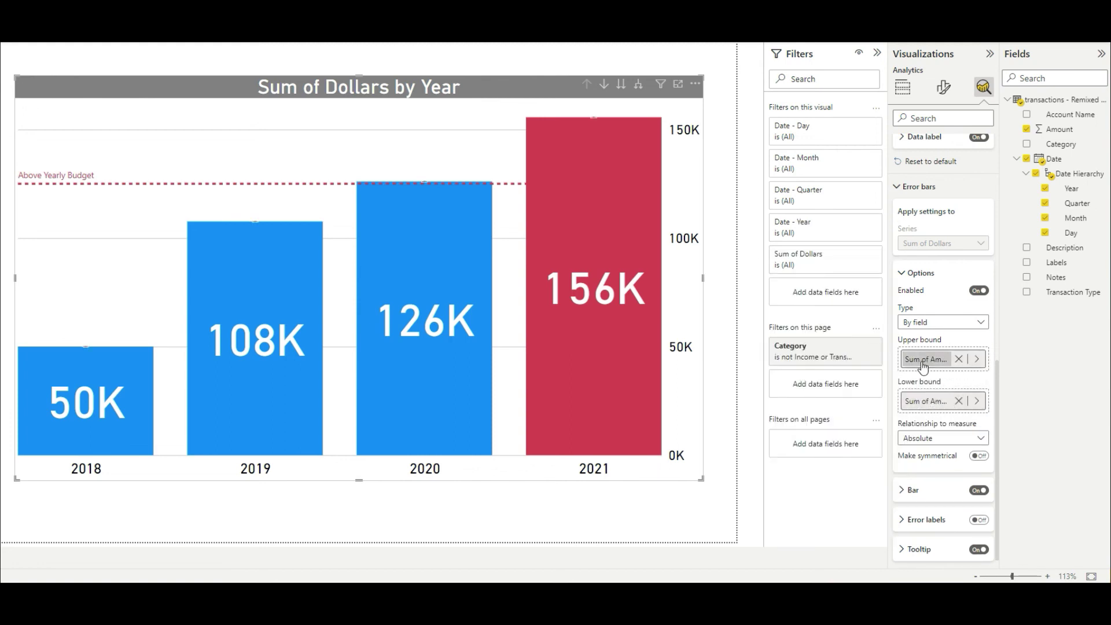
pyautogui.click(960, 359)
pyautogui.click(960, 400)
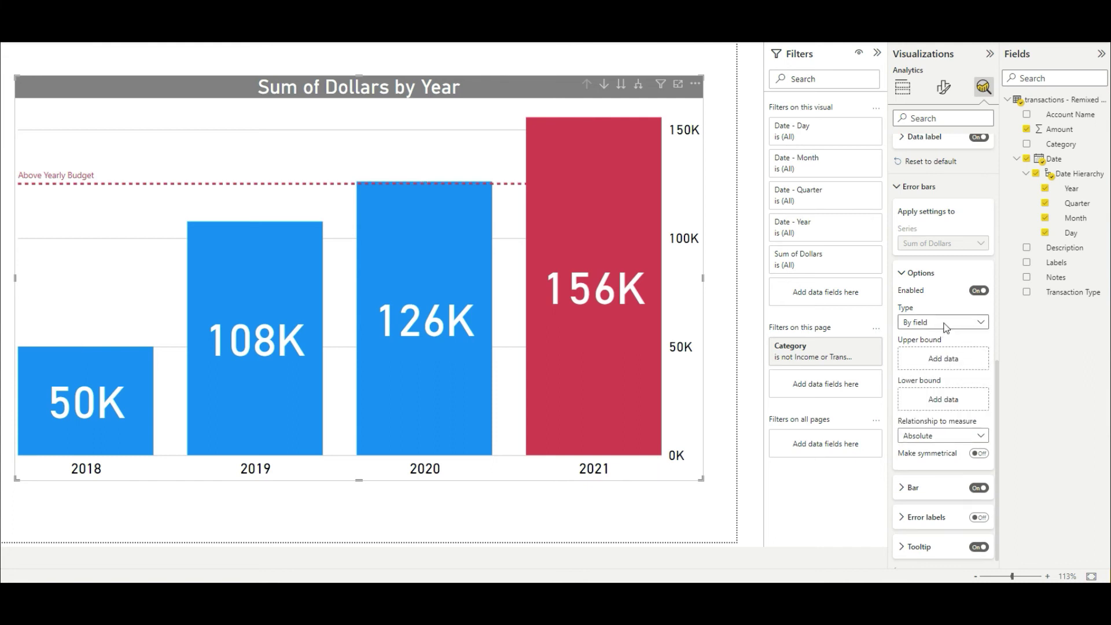
# Set the error bars to By percentage with an upper bound and a lower bound of 5%
pyautogui.click(947, 324)
pyautogui.click(935, 353)
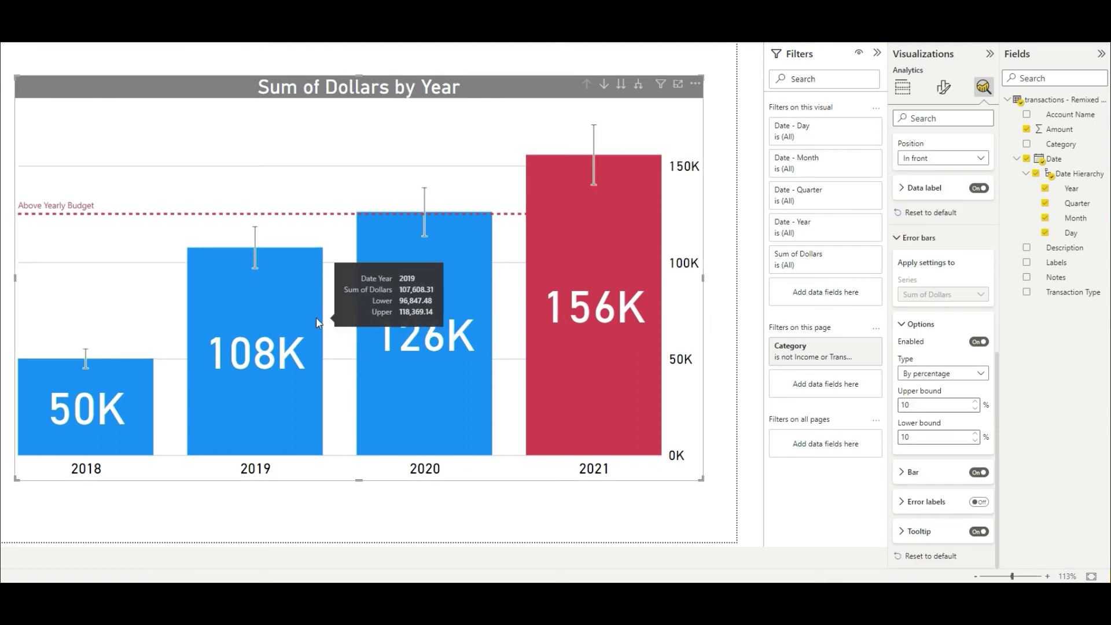
pyautogui.moveTo(259, 264)
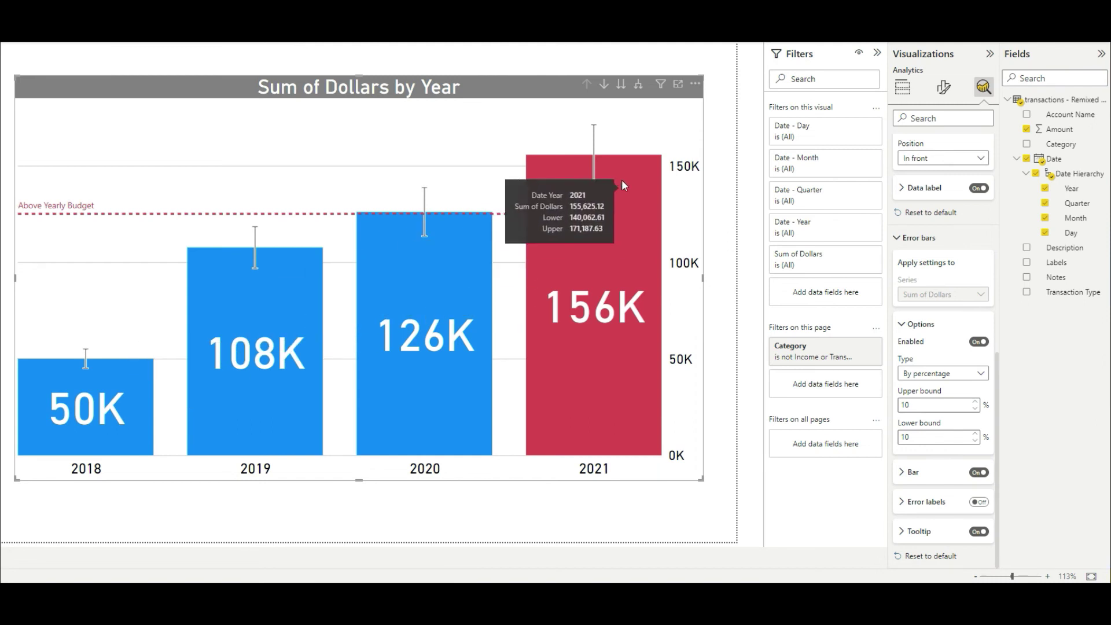
pyautogui.moveTo(941, 404); pyautogui.dragTo(880, 403)
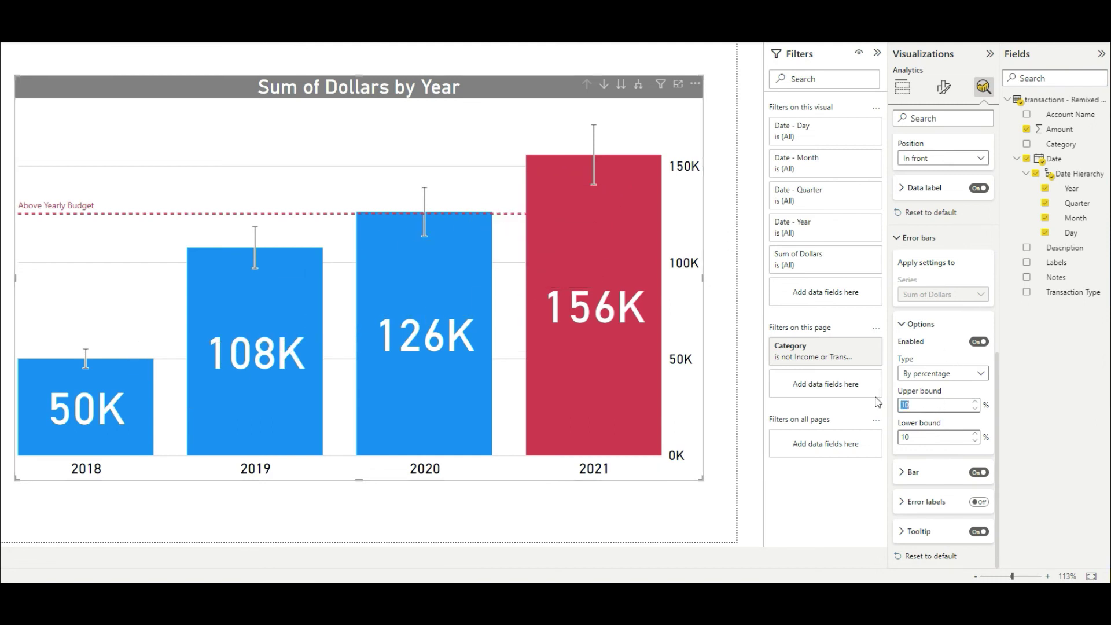
pyautogui.write('5')
pyautogui.doubleClick(904, 440)
pyautogui.write('5')
# Try matching the error bars to the series color, turn that off, and set the bar color to black
pyautogui.click(903, 473)
pyautogui.scroll(-3, 938, 434)
pyautogui.click(980, 316)
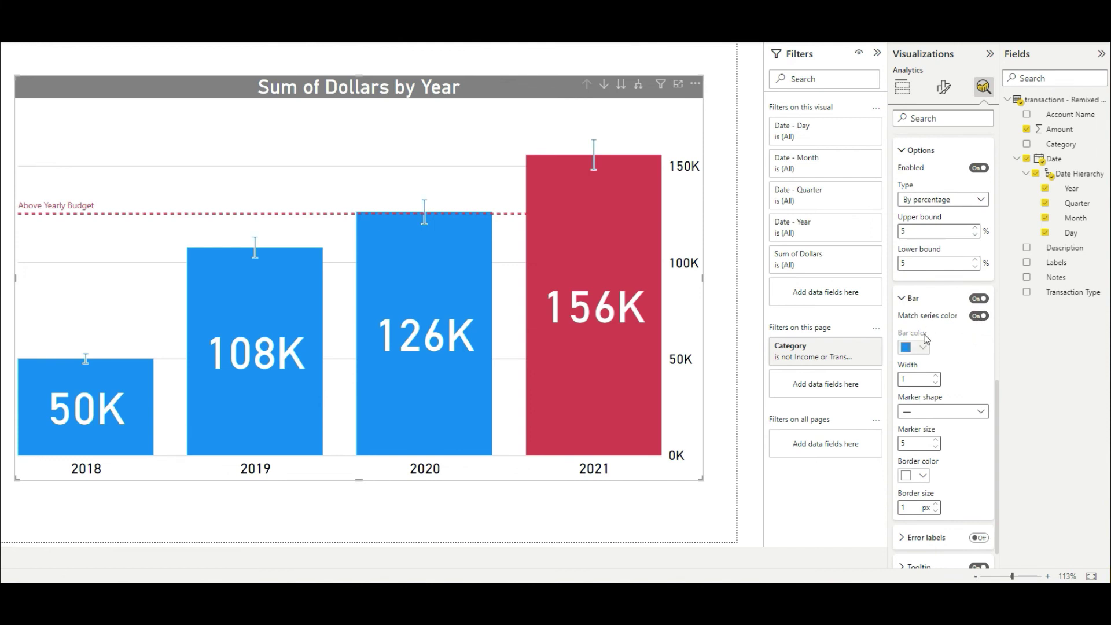
pyautogui.click(980, 316)
pyautogui.click(923, 347)
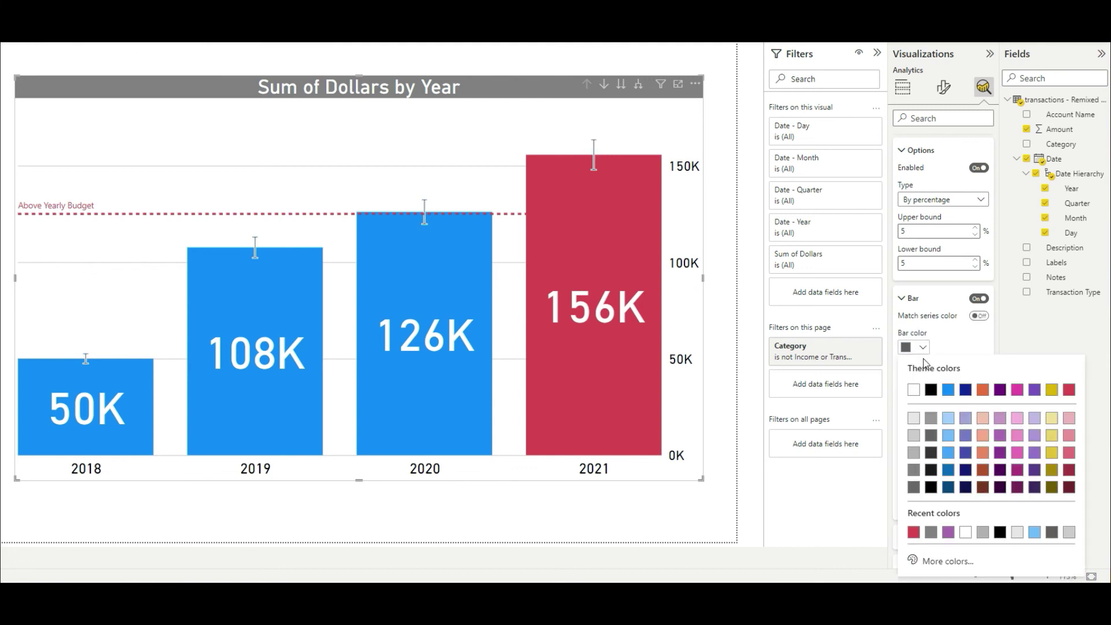
pyautogui.click(931, 390)
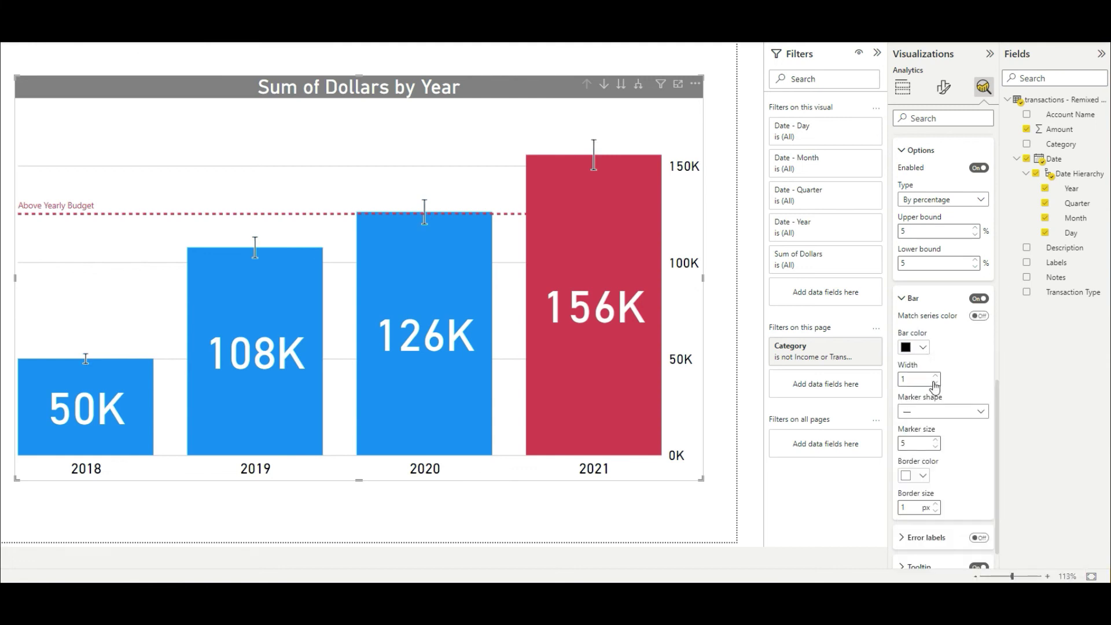
# Set the error bar width to 8 and the marker size to 10, keeping the horizontal line marker shape
pyautogui.scroll(-1, 967, 370)
pyautogui.scroll(-1, 967, 369)
pyautogui.click(935, 341)
pyautogui.press('BackSpace')
pyautogui.write('4')
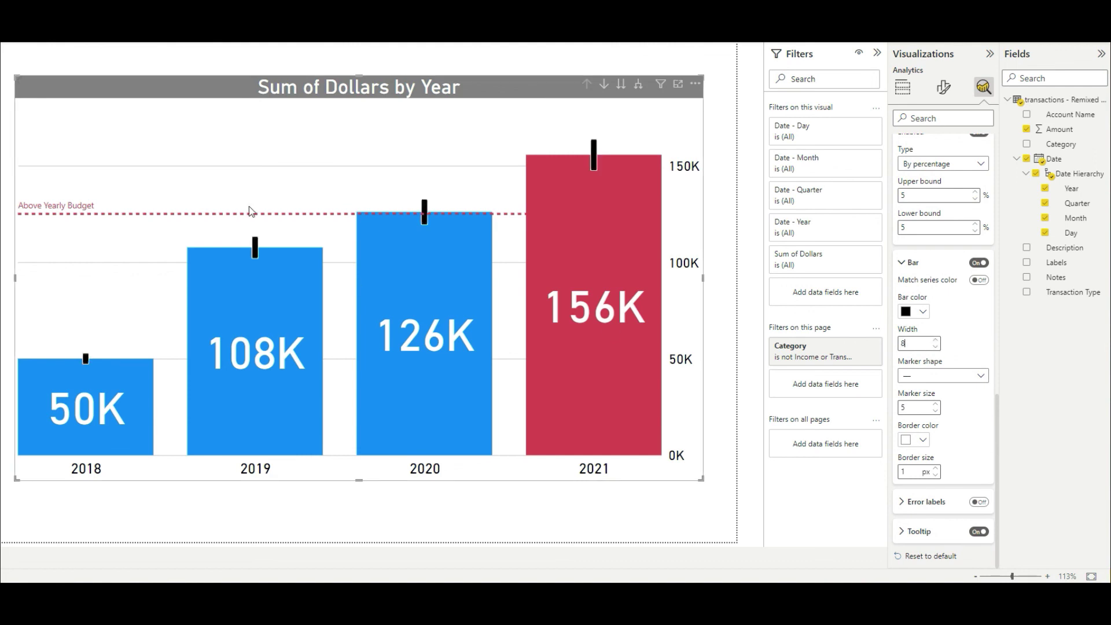
pyautogui.click(964, 380)
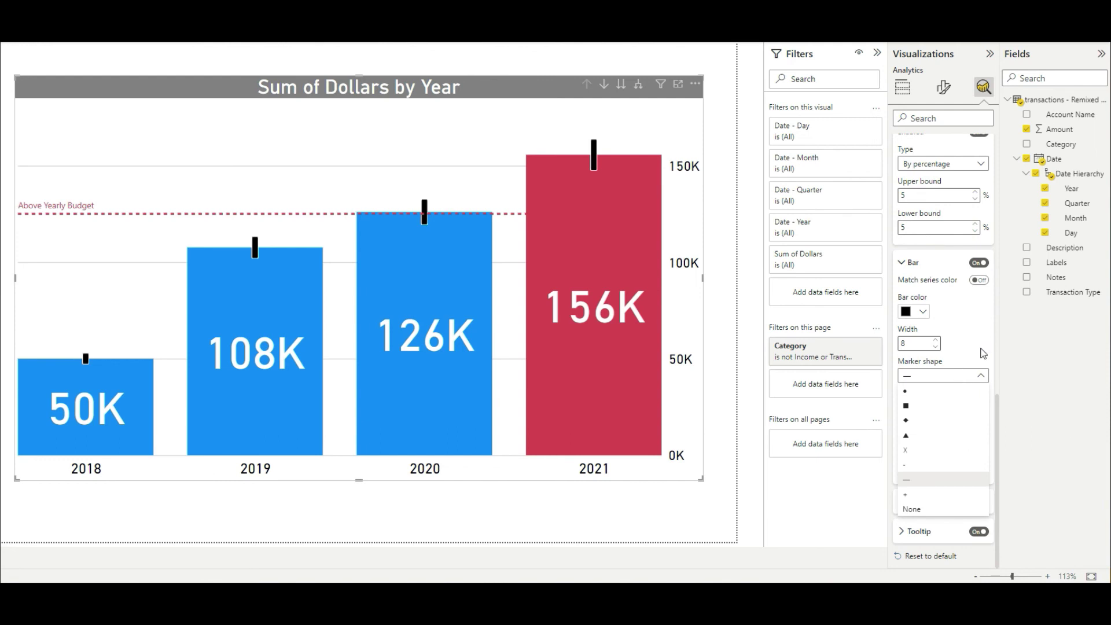
pyautogui.click(994, 333)
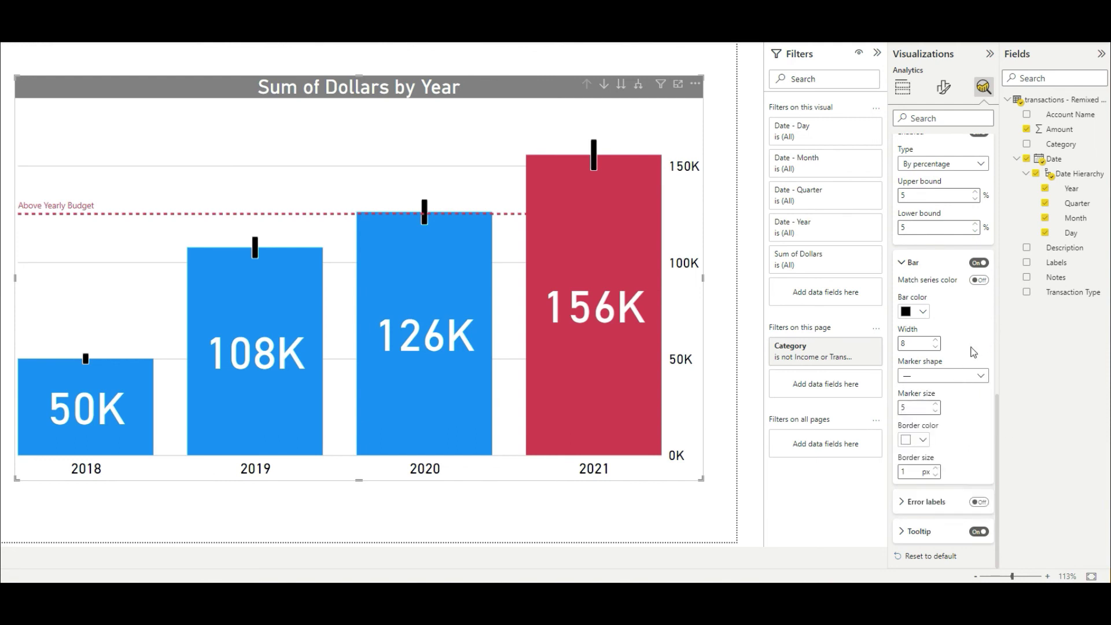
pyautogui.doubleClick(936, 406)
# Turn on the error labels and reduce their font size to 10, and further to 9
pyautogui.click(978, 503)
pyautogui.click(922, 502)
pyautogui.scroll(-2, 970, 429)
pyautogui.moveTo(972, 405); pyautogui.dragTo(956, 409)
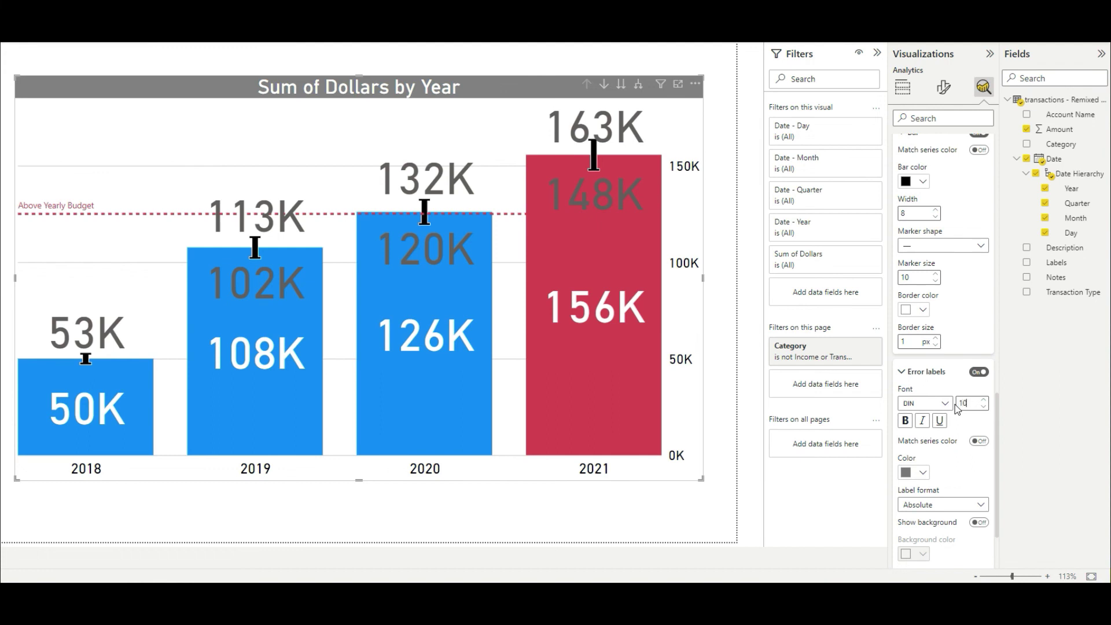
pyautogui.press('Return')
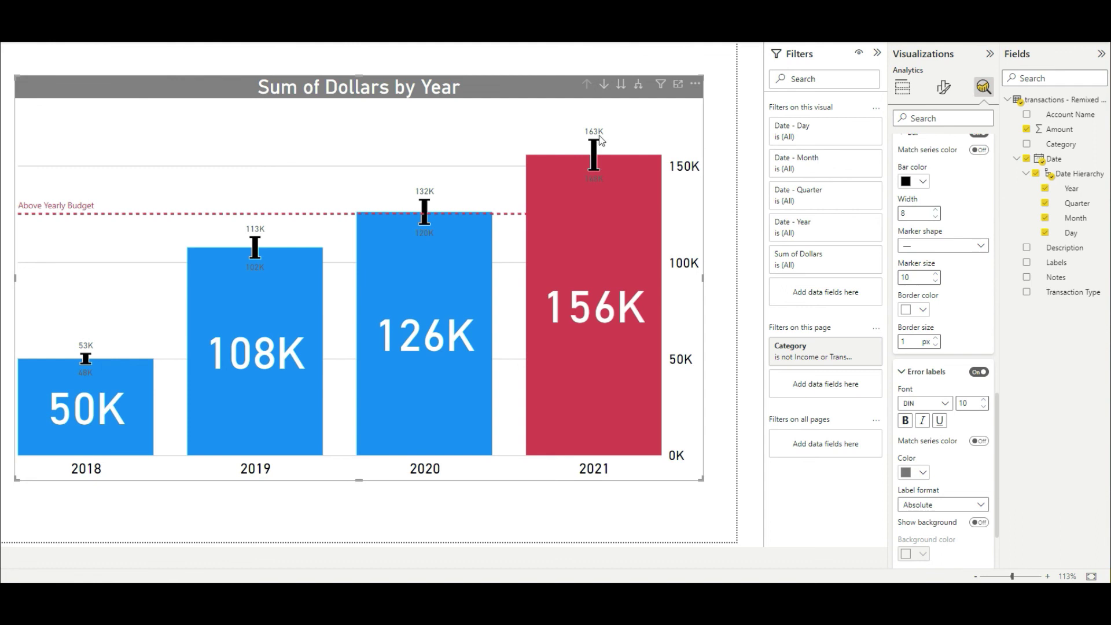
pyautogui.scroll(5, 952, 275)
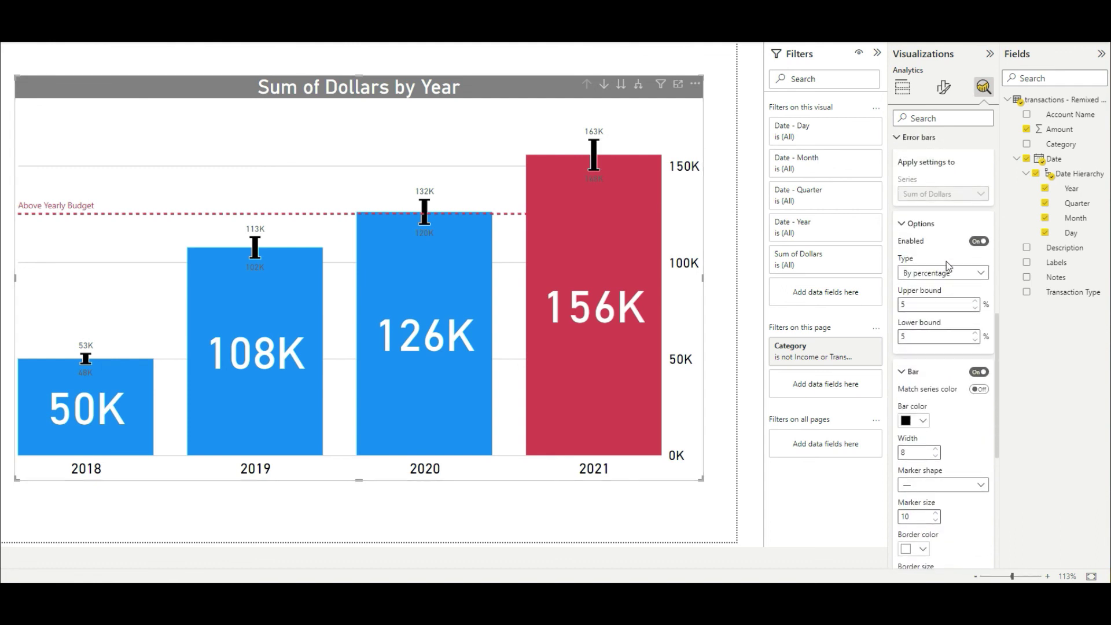
pyautogui.scroll(-5, 950, 437)
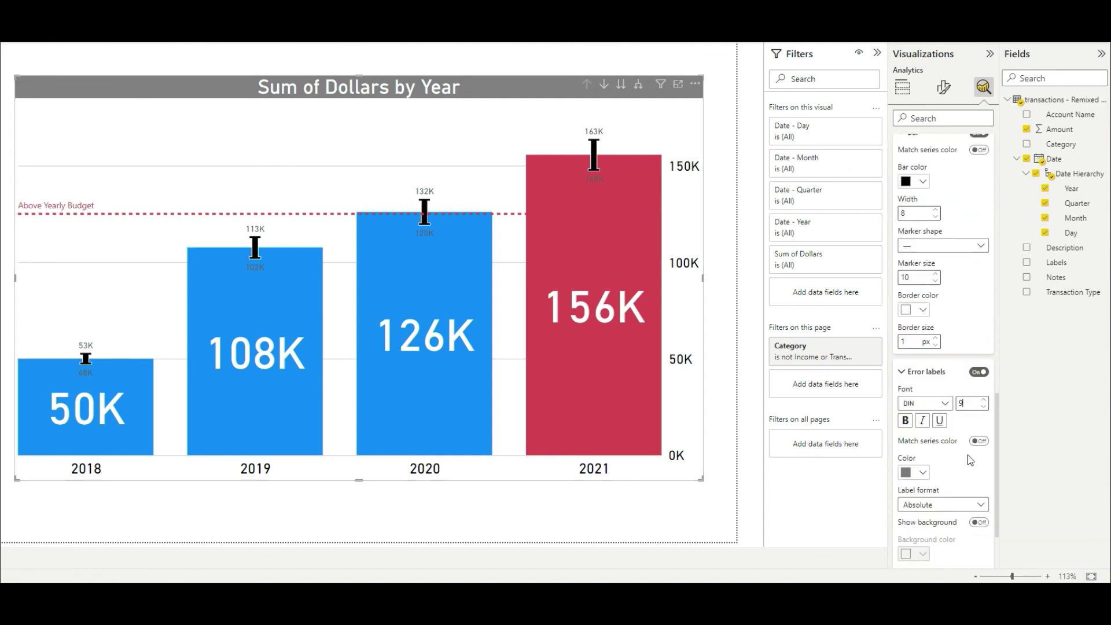
# Try white for the error labels and settle on black as their color
pyautogui.scroll(-1, 971, 460)
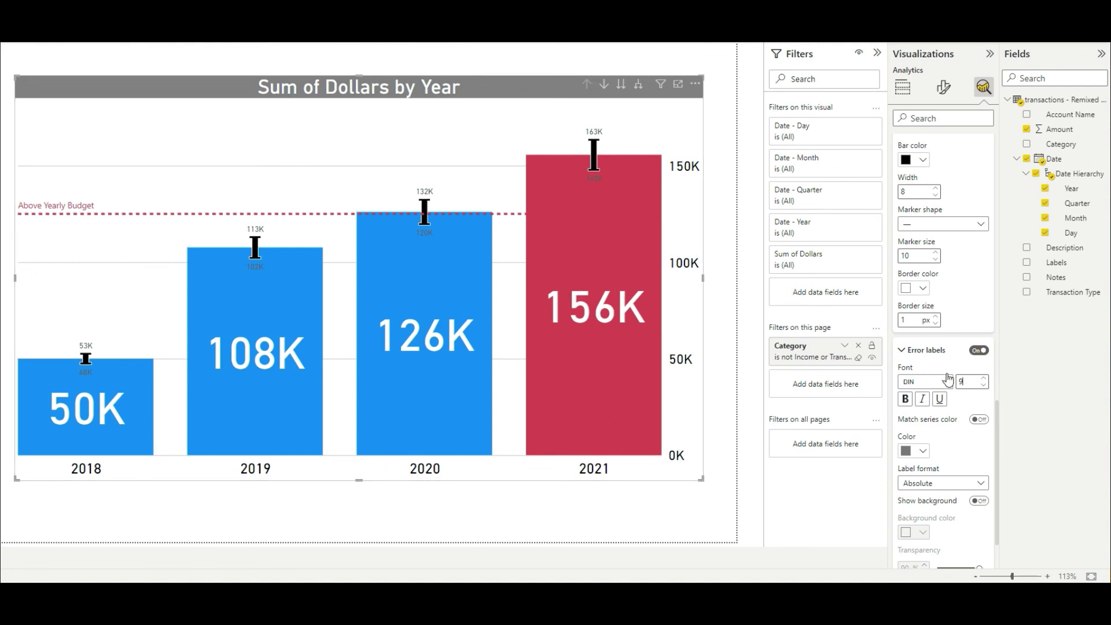
pyautogui.scroll(-3, 961, 445)
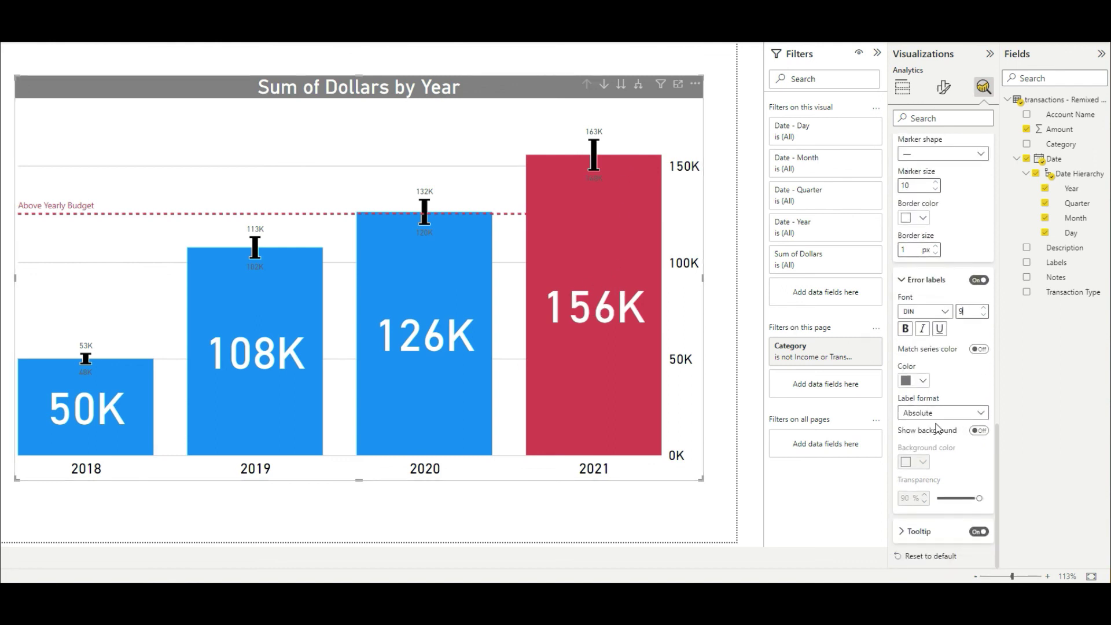
pyautogui.click(923, 381)
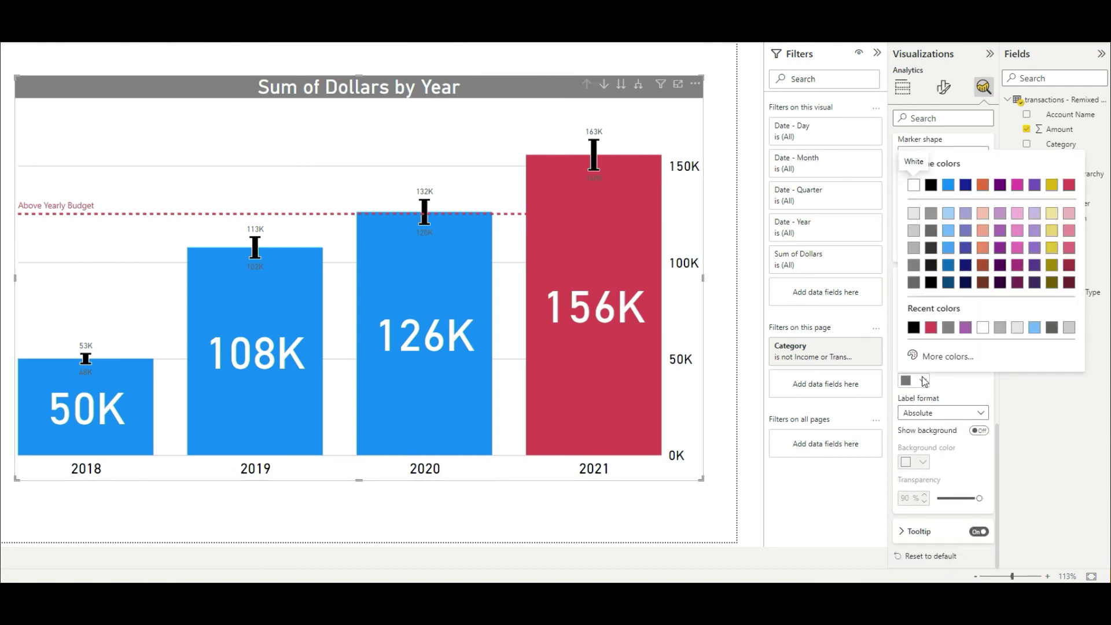
pyautogui.click(983, 327)
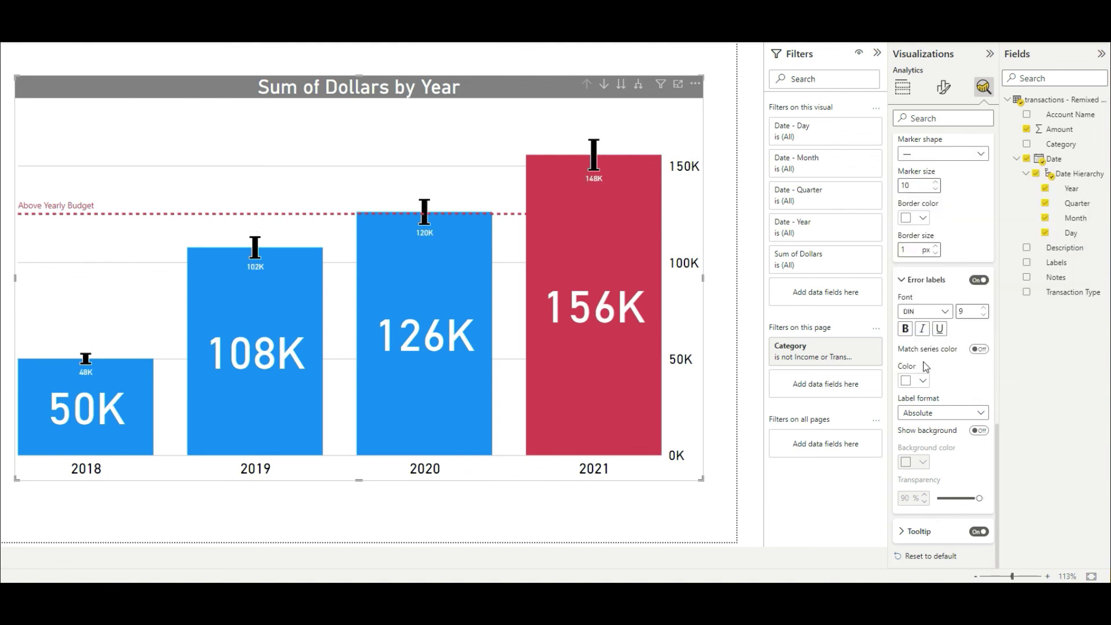
pyautogui.click(923, 382)
pyautogui.click(932, 188)
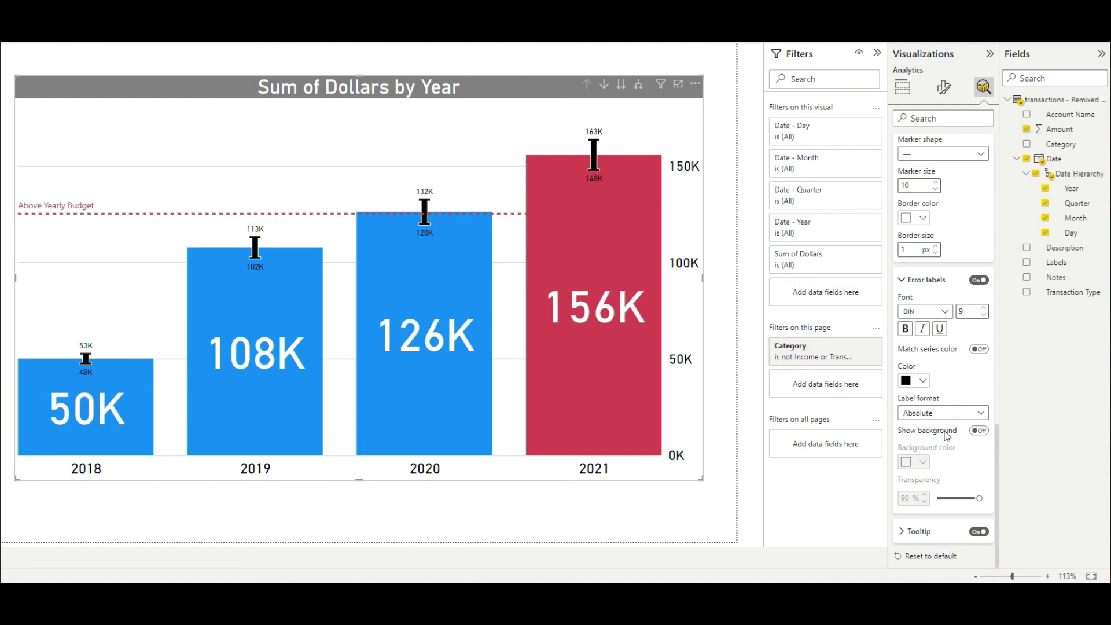
# Try the relative numeric and relative percentage label formats on the error labels, and return them to Absolute
pyautogui.click(955, 414)
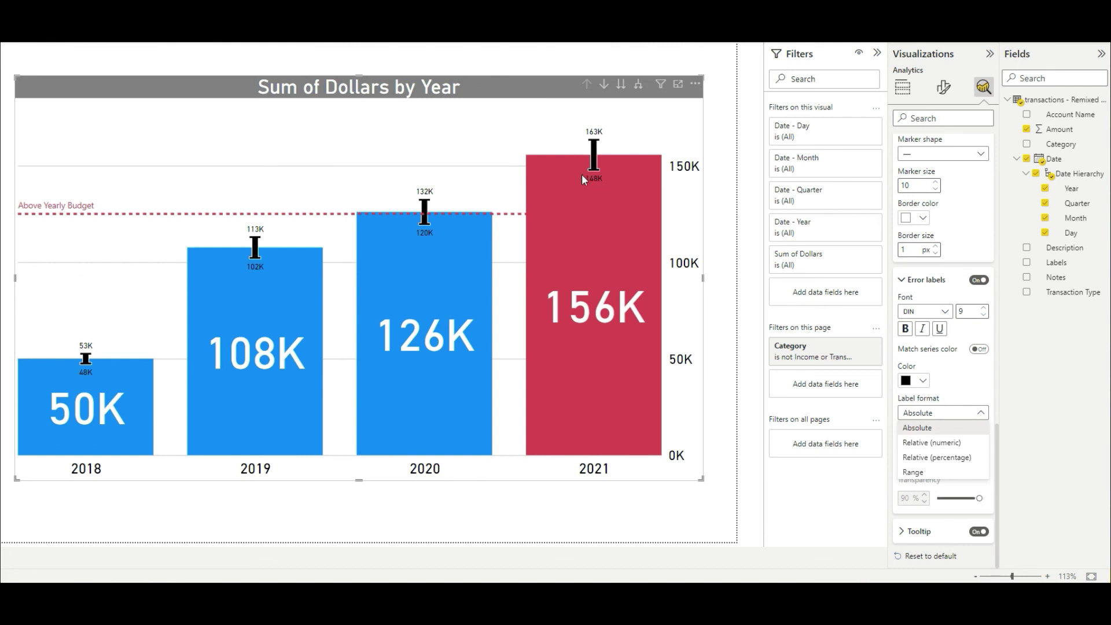
pyautogui.click(955, 445)
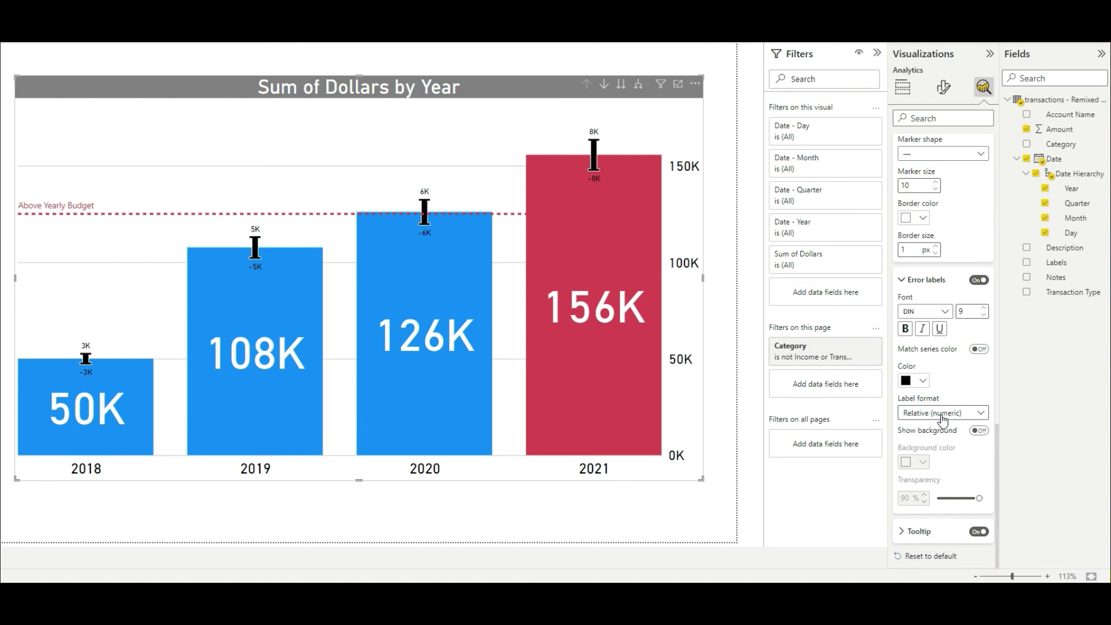
pyautogui.click(944, 419)
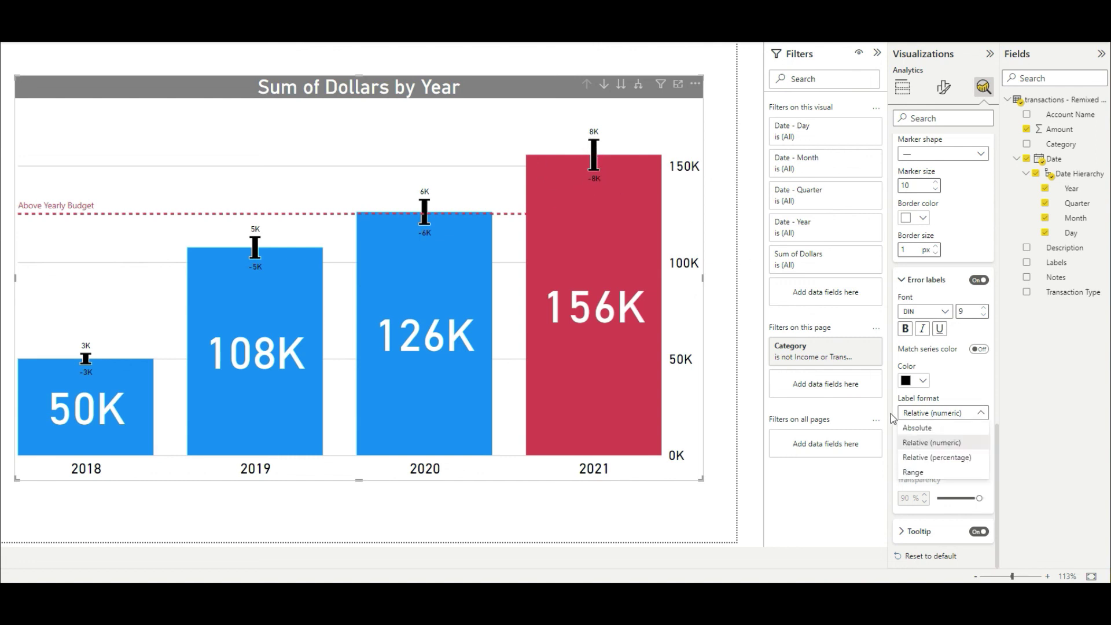
pyautogui.click(931, 458)
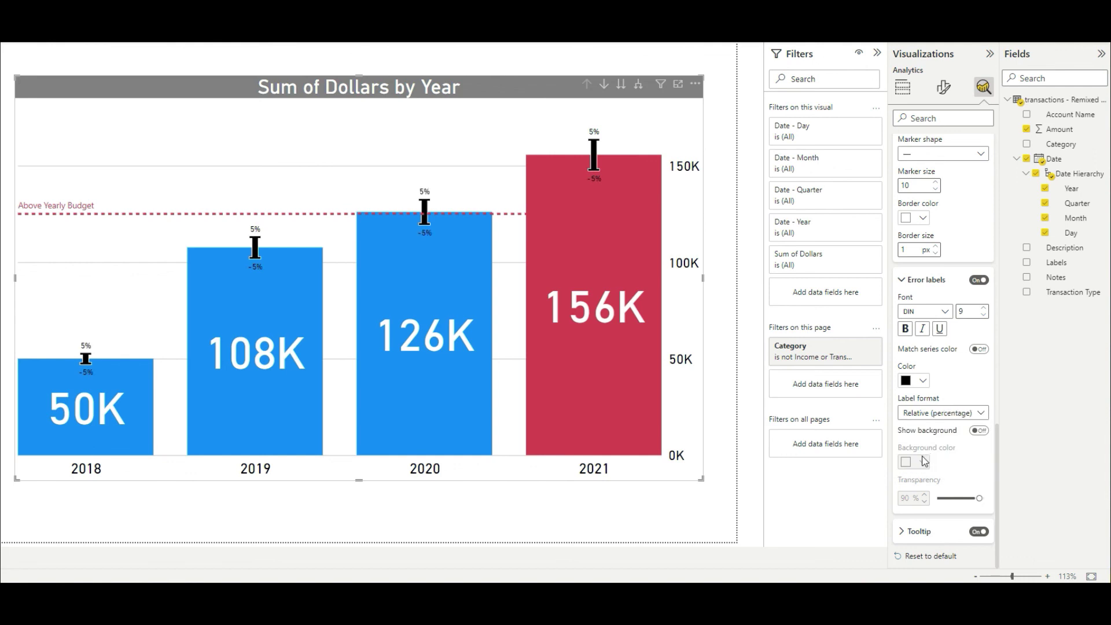
pyautogui.click(949, 416)
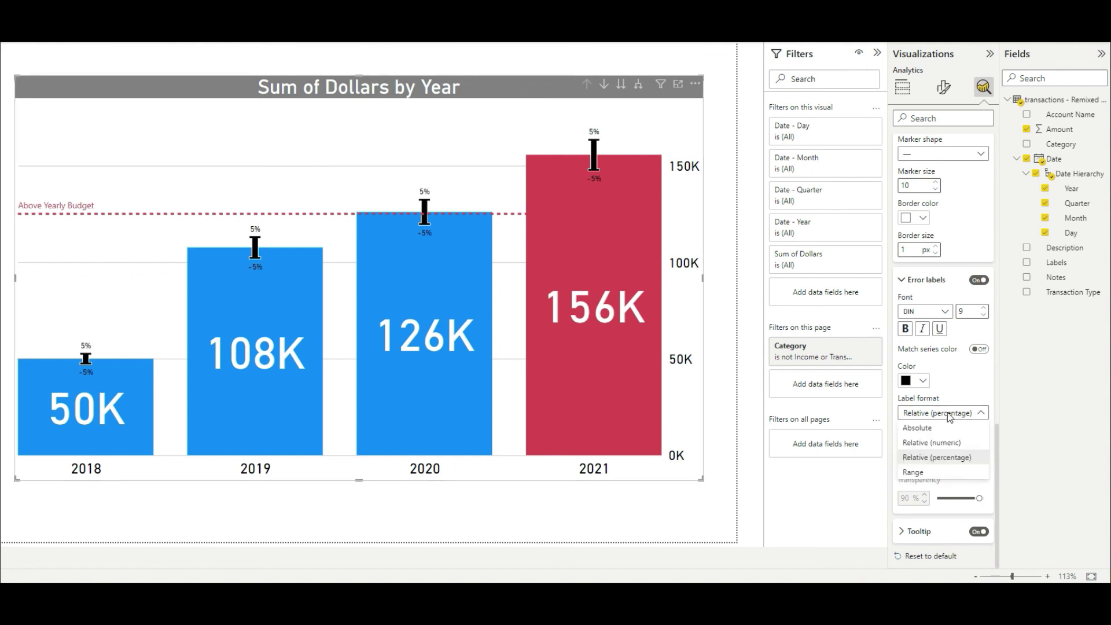
pyautogui.click(944, 429)
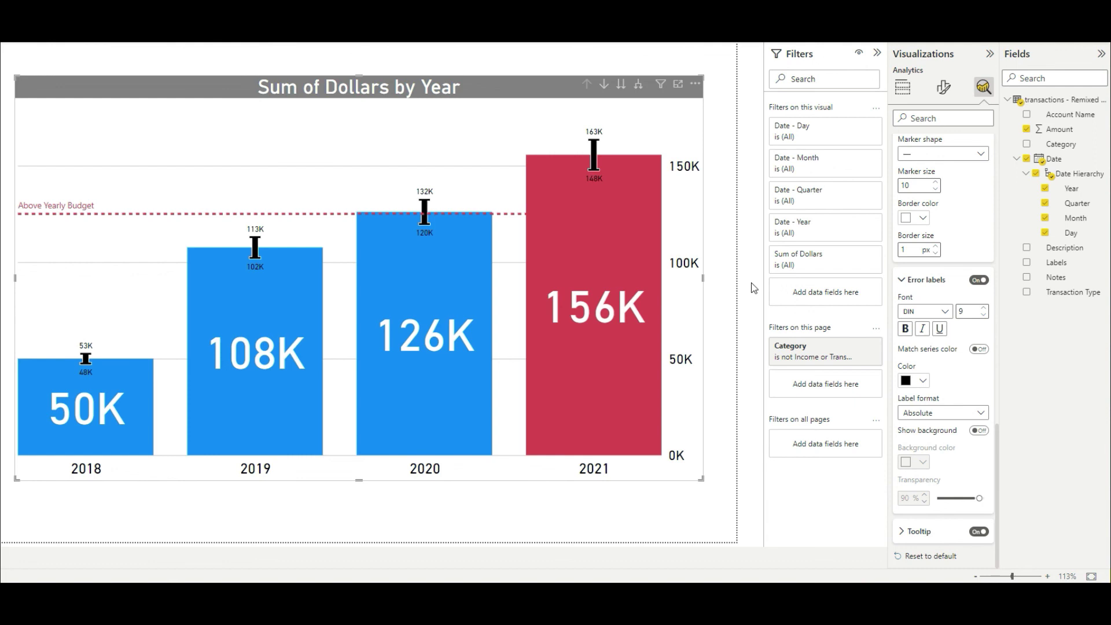
# Show a medium gray background behind the error labels at 26% transparency and set the label color to white
pyautogui.click(980, 431)
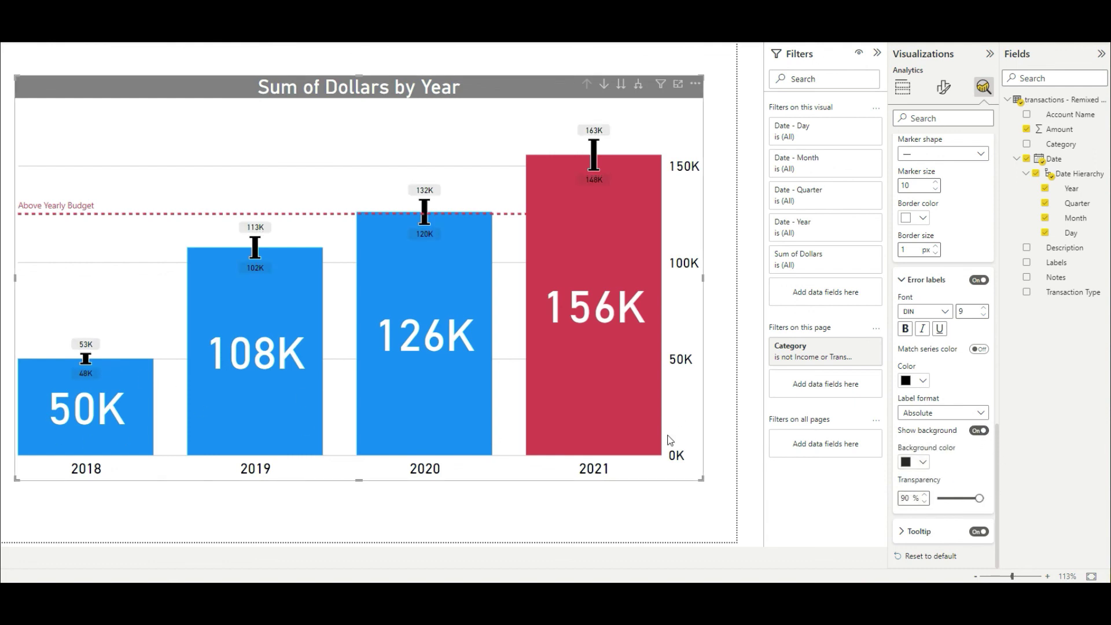
pyautogui.click(923, 462)
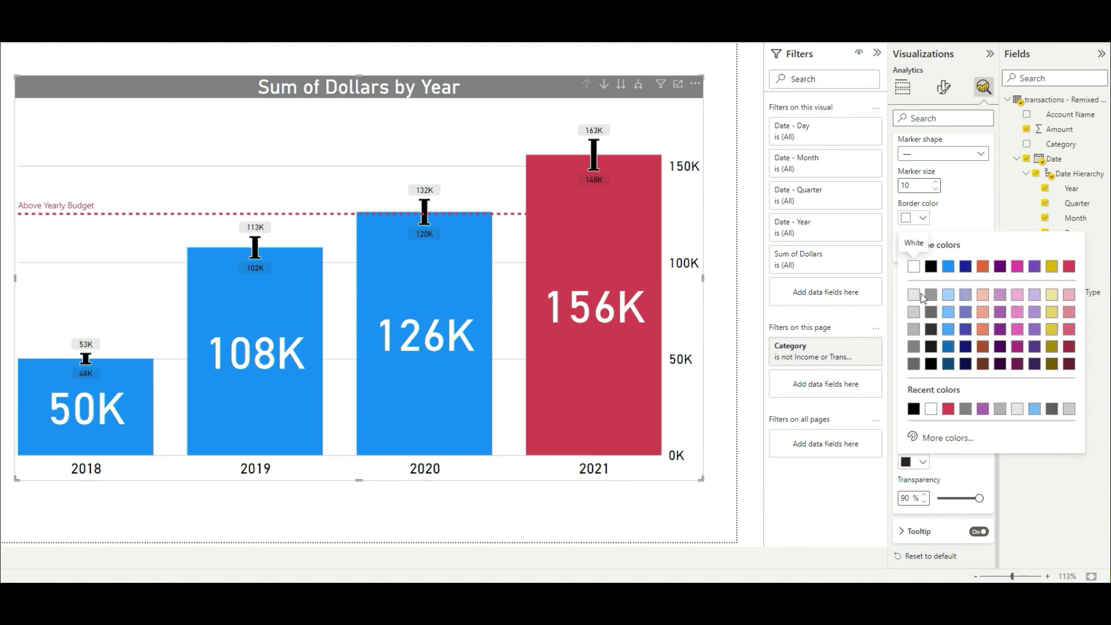
pyautogui.click(913, 299)
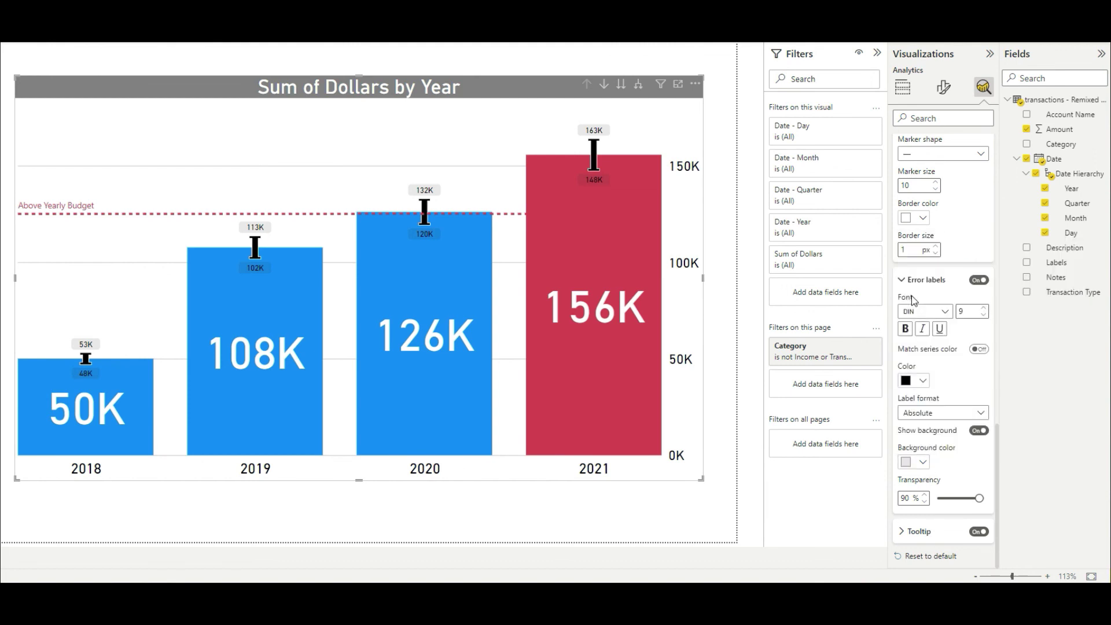
pyautogui.click(918, 464)
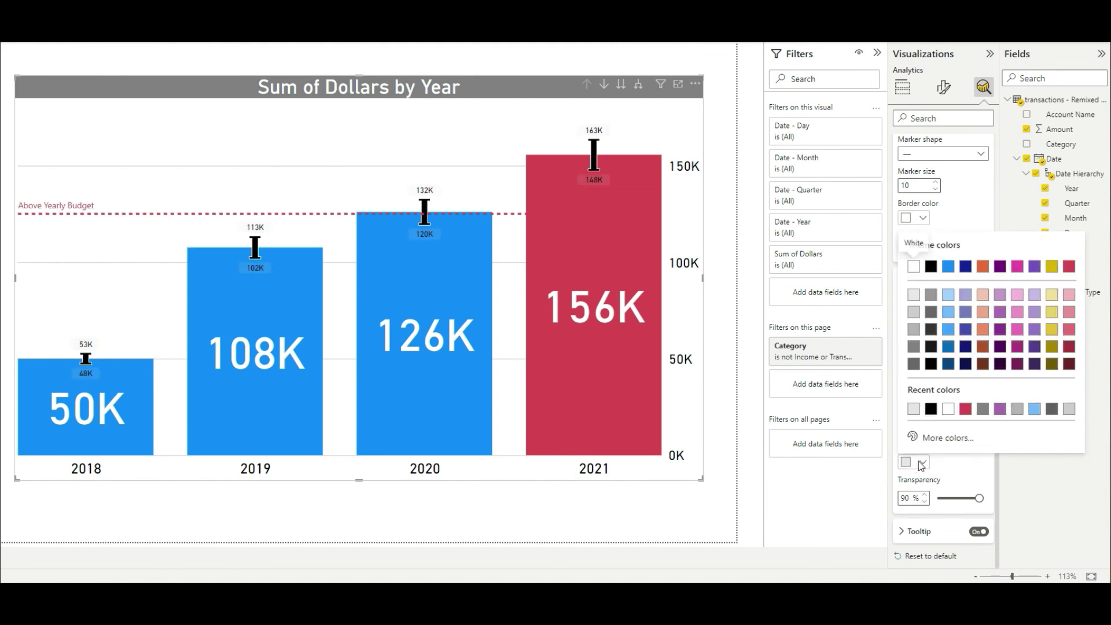
pyautogui.click(914, 348)
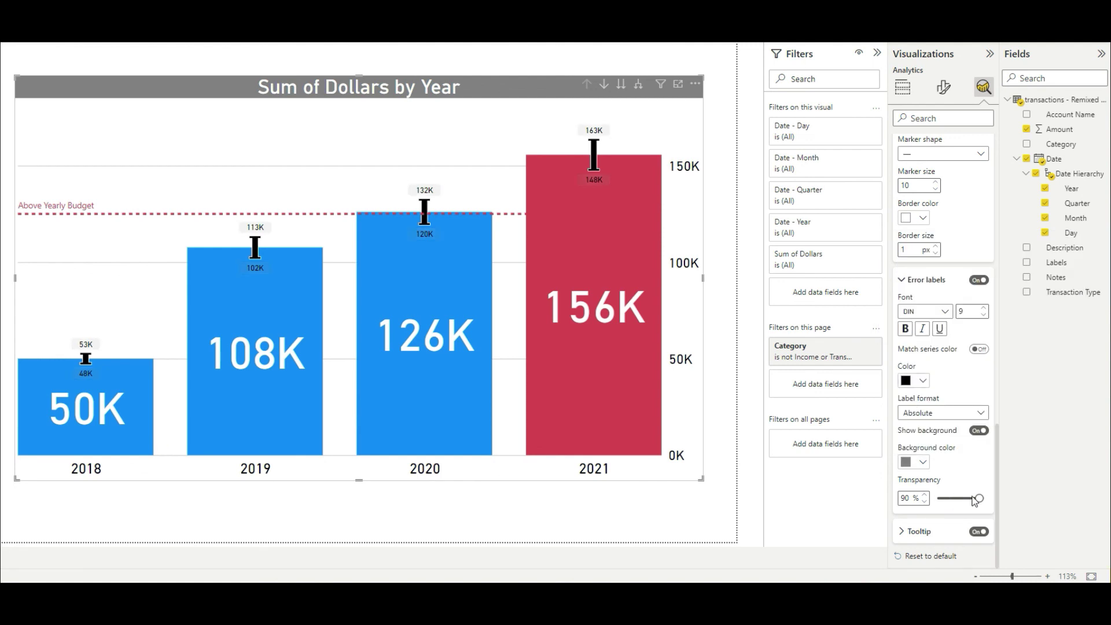
pyautogui.moveTo(978, 498); pyautogui.dragTo(949, 498)
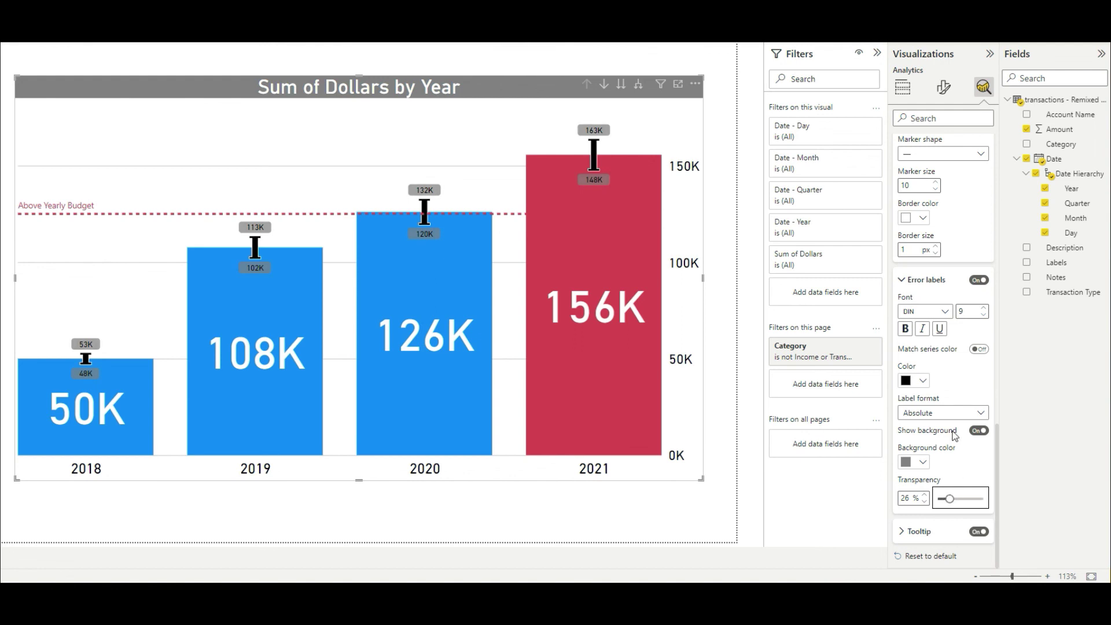
pyautogui.click(919, 382)
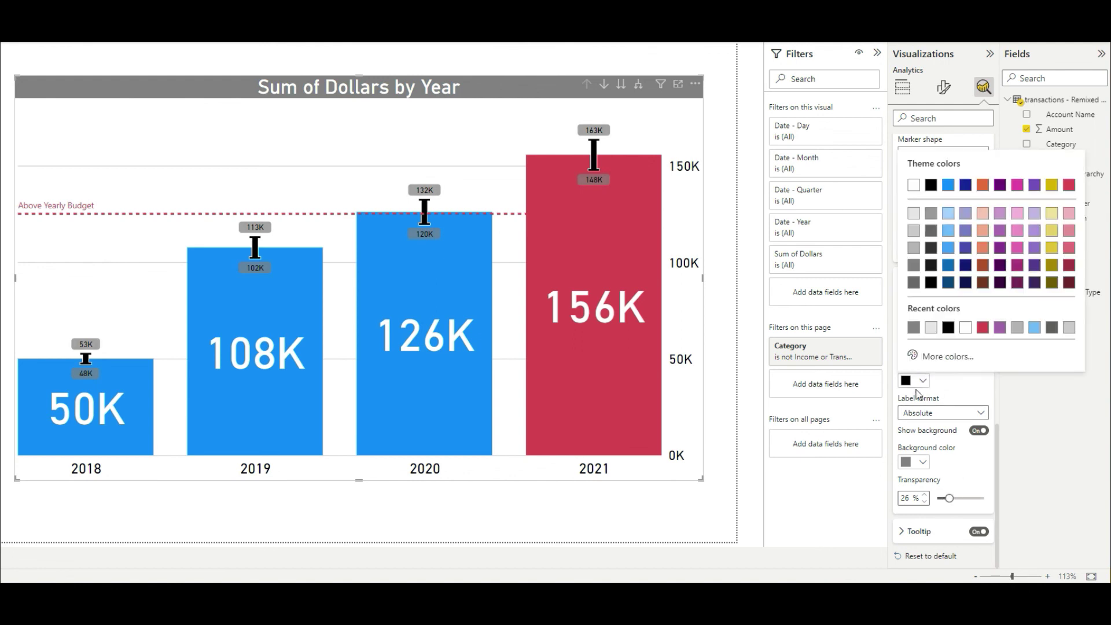
pyautogui.click(965, 327)
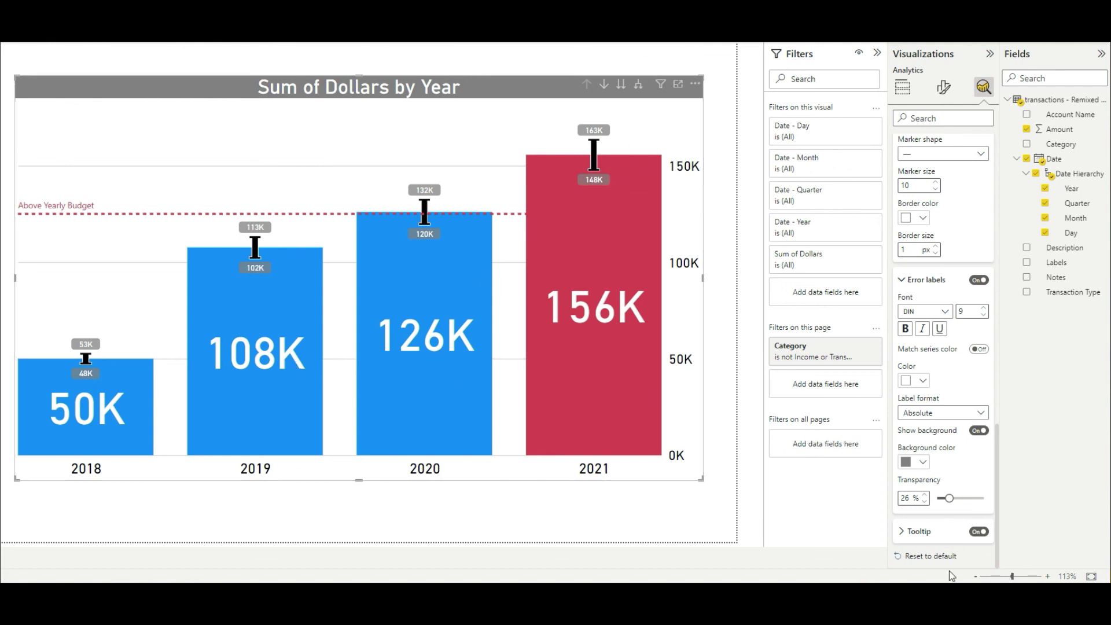
# Open the error bars' tooltip options and look over the error bar settings
pyautogui.click(905, 532)
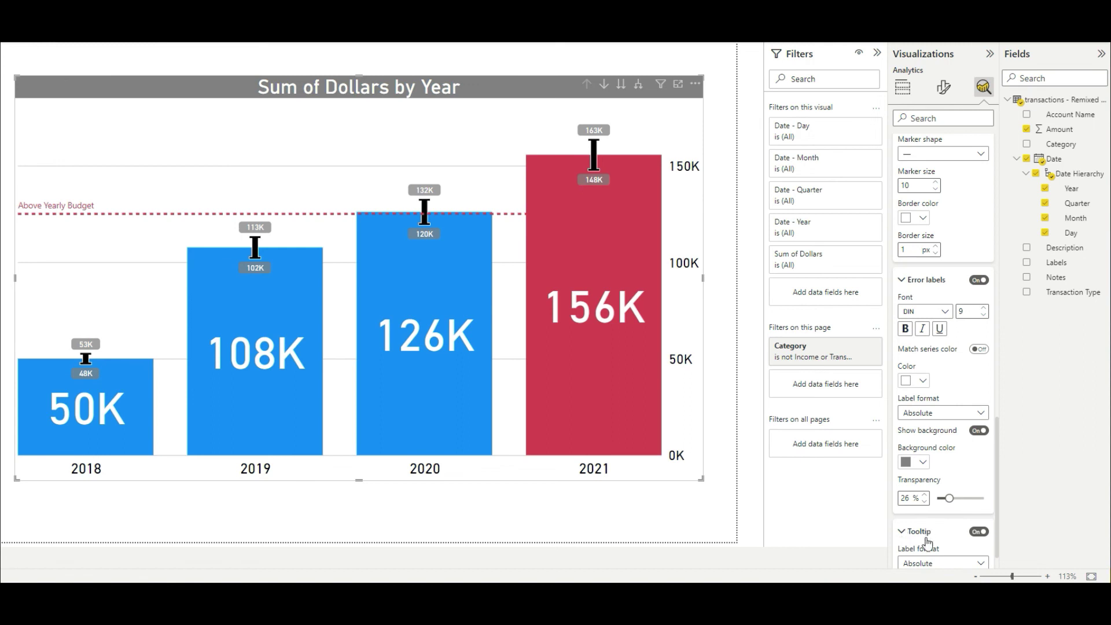
pyautogui.scroll(-1, 906, 535)
pyautogui.scroll(8, 926, 394)
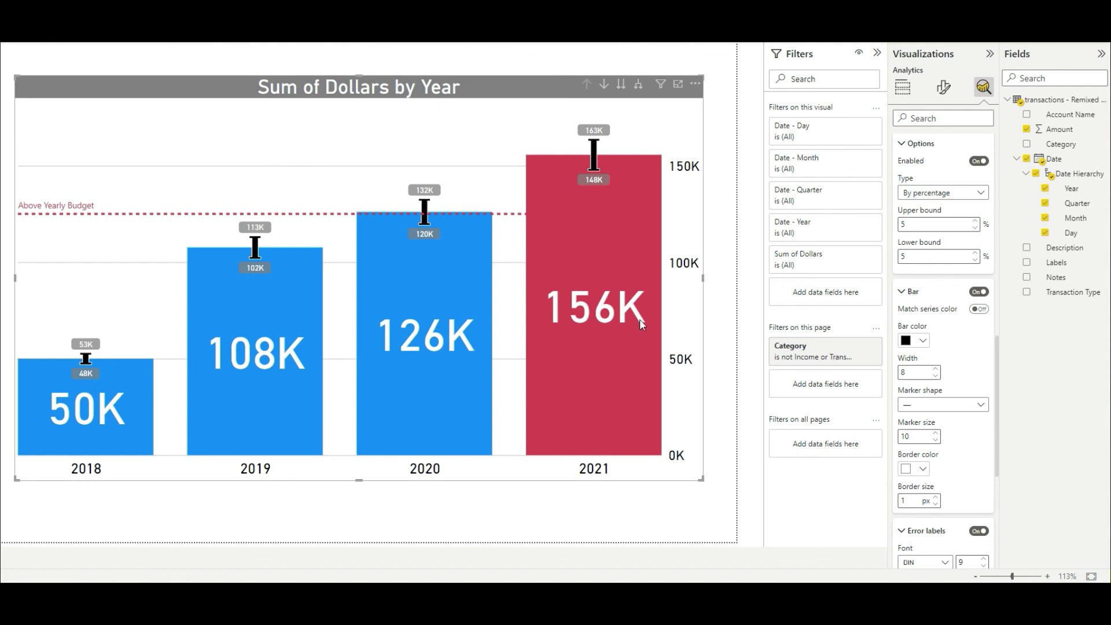
# Return to the visual's build settings and format the Amount column as dollar currency
pyautogui.click(904, 88)
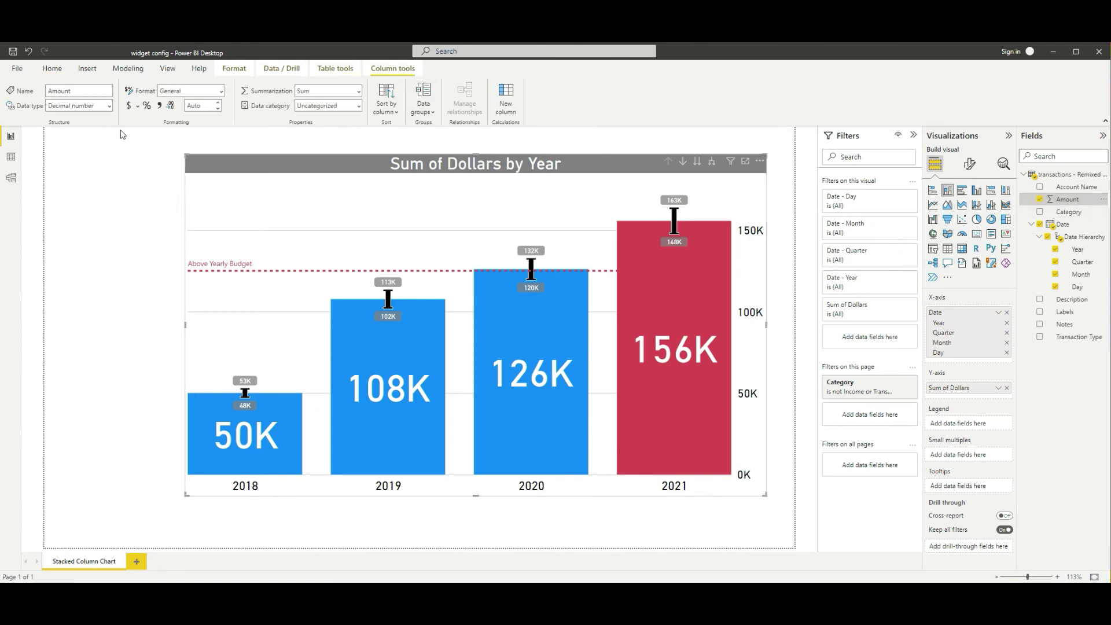
pyautogui.click(128, 107)
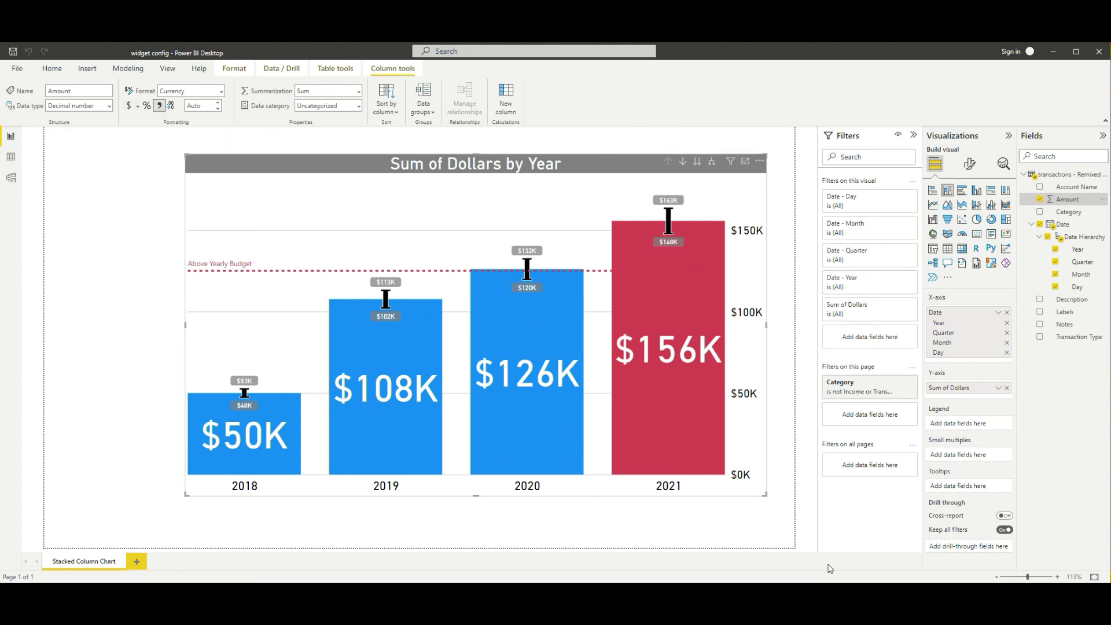
pyautogui.moveTo(699, 375)
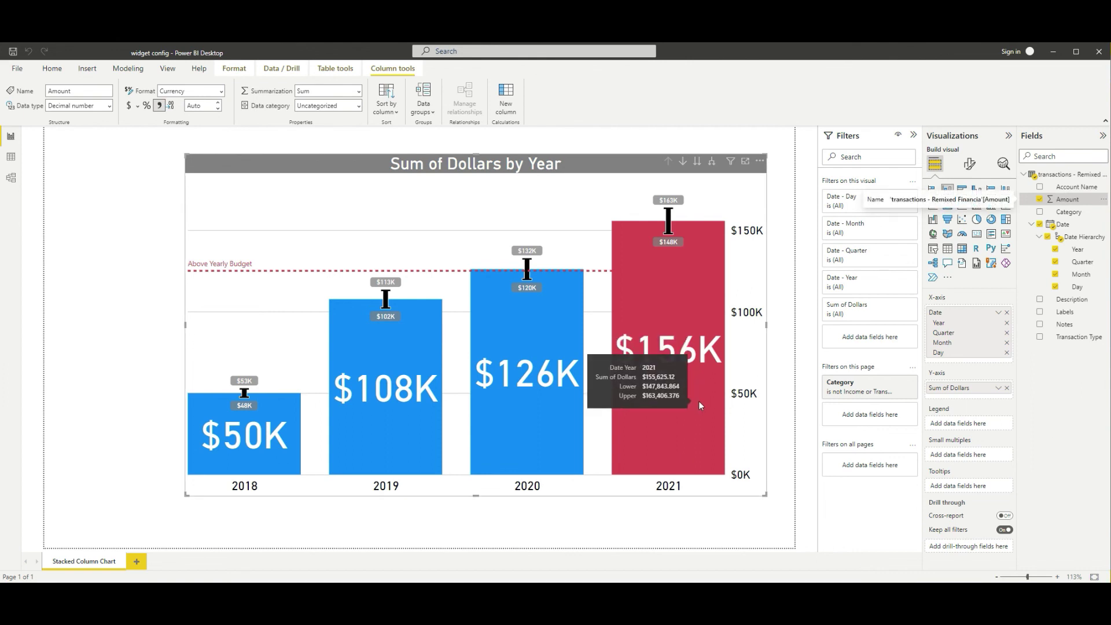